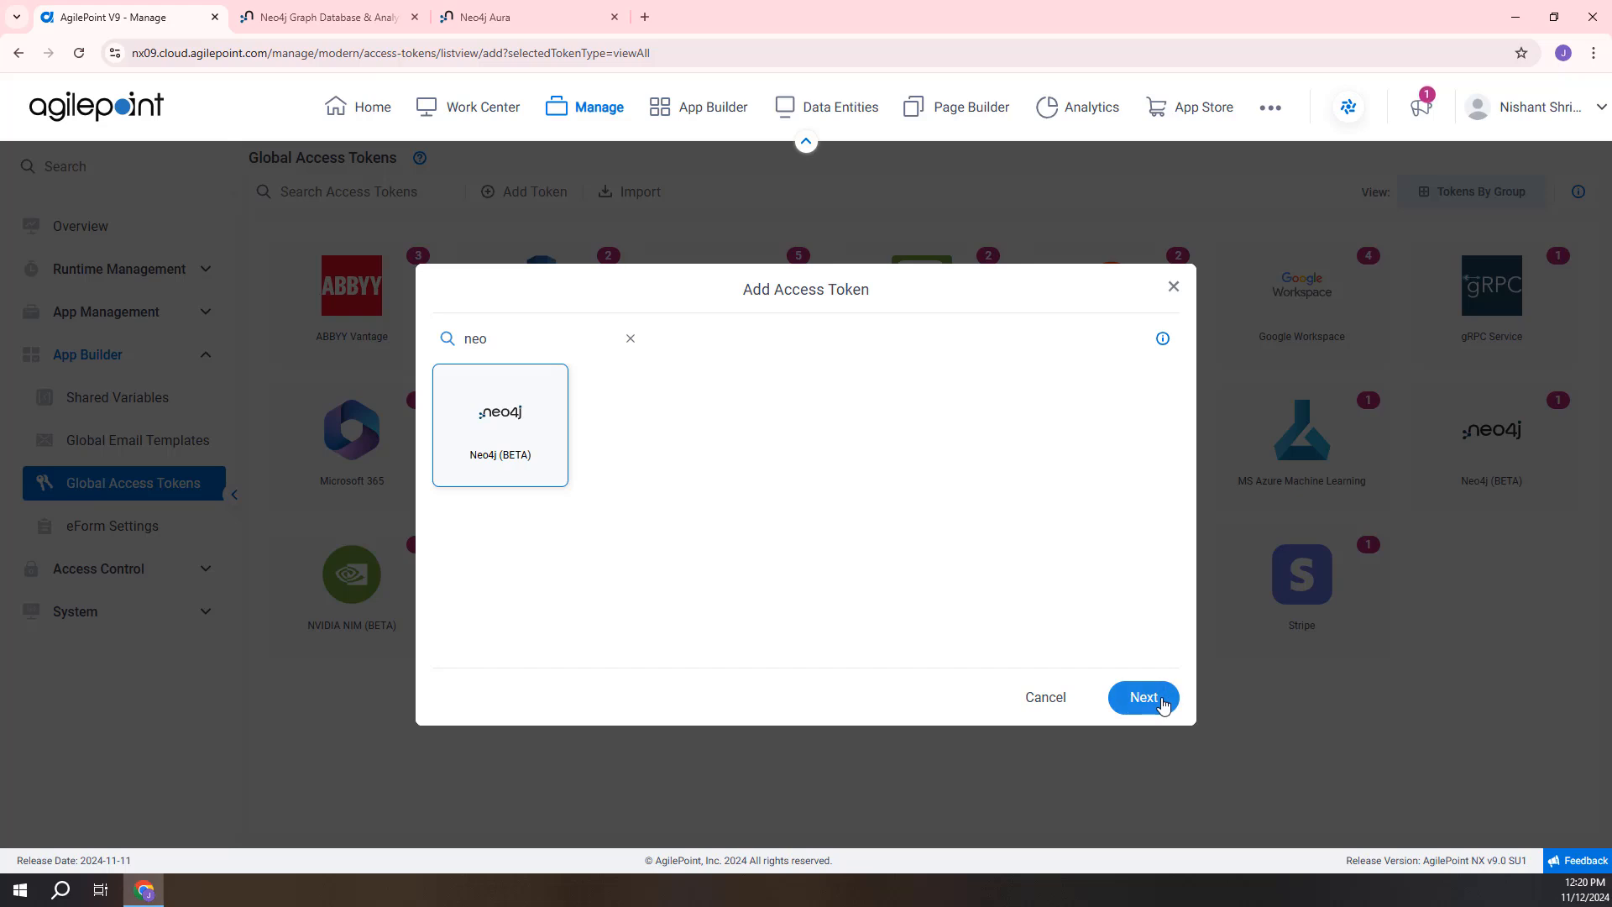
# - Proceed with the Neo4j (BETA) token type and review the fields of its access token form
pyautogui.click(1143, 697)
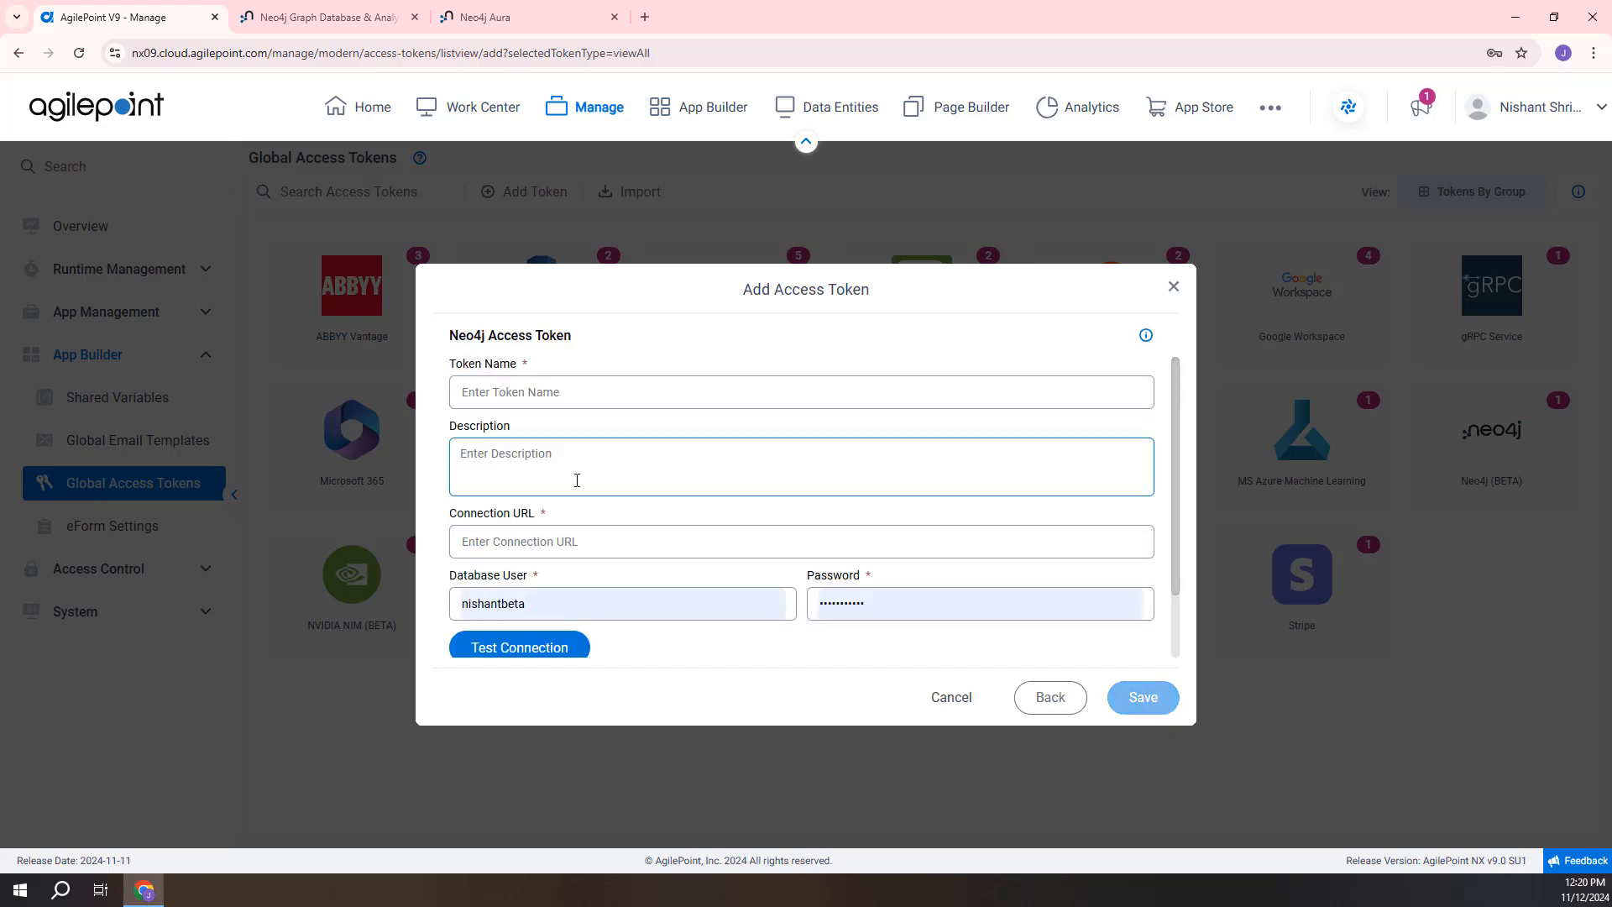
pyautogui.click(565, 511)
pyautogui.scroll(-1, 554, 495)
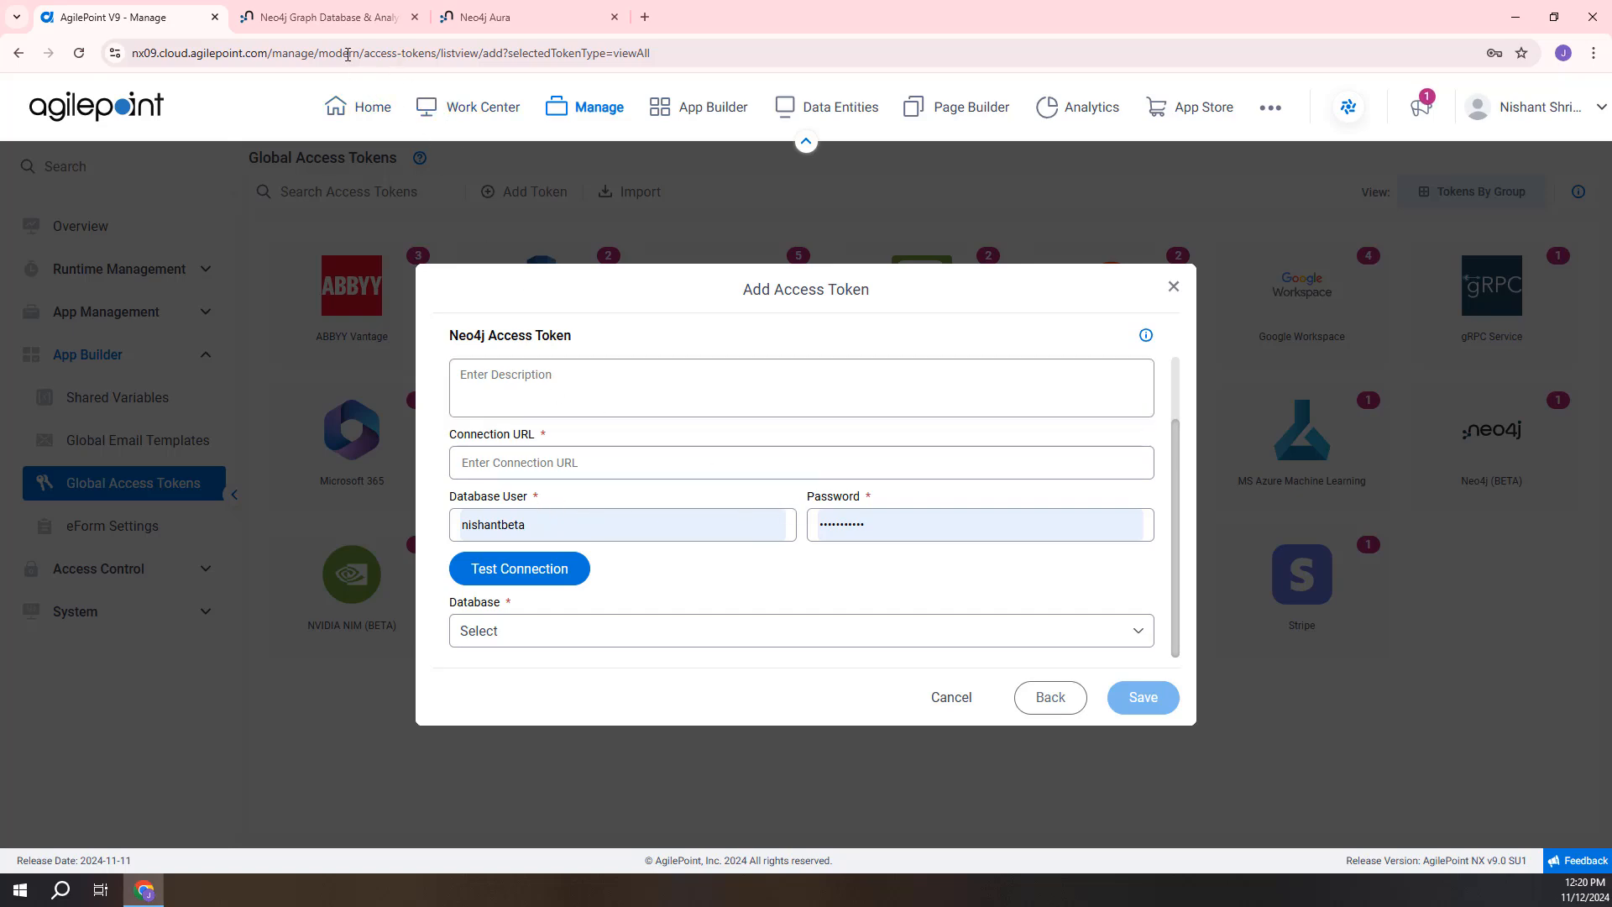
# - Look over the Neo4j website and the Neo4j Aura instances page, and return to the AgilePoint token form
pyautogui.click(336, 23)
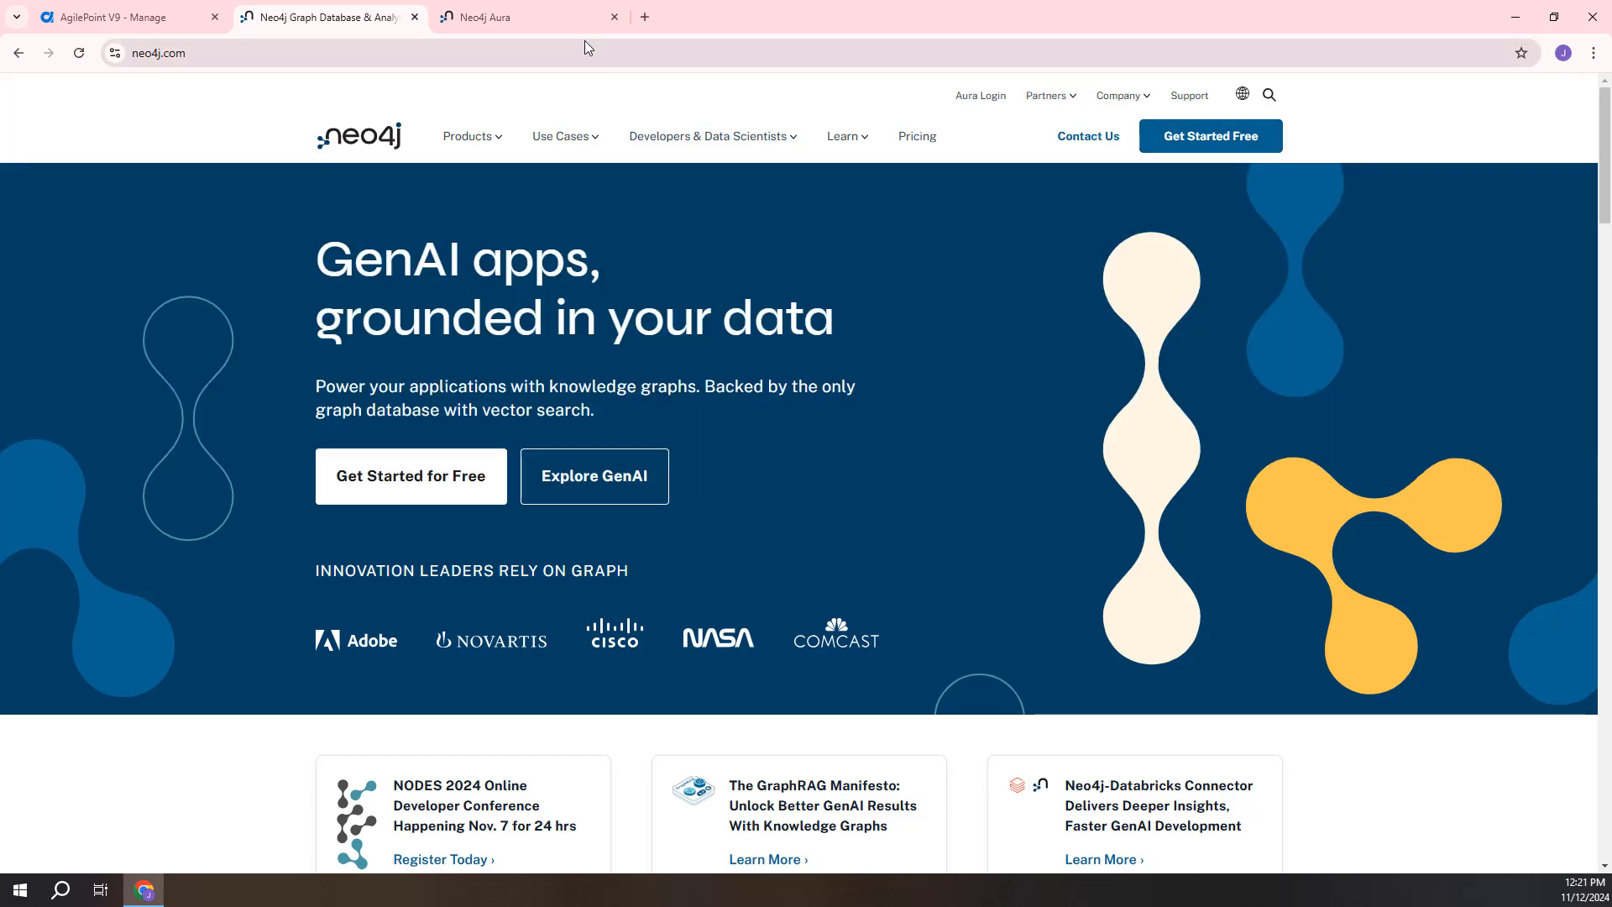
pyautogui.click(526, 23)
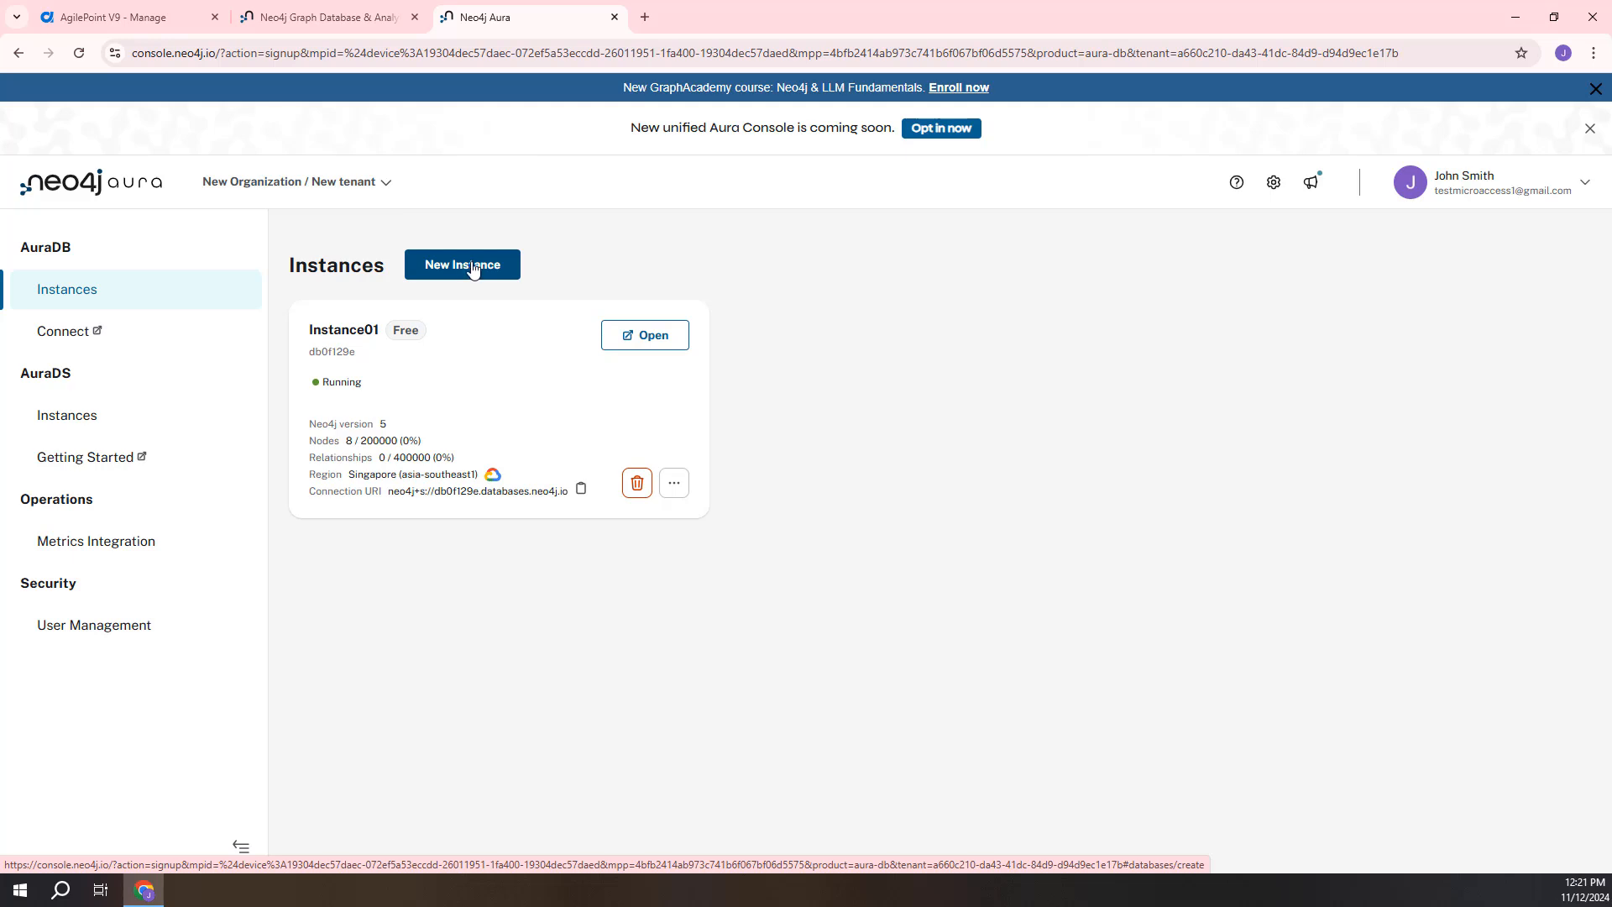
pyautogui.click(146, 26)
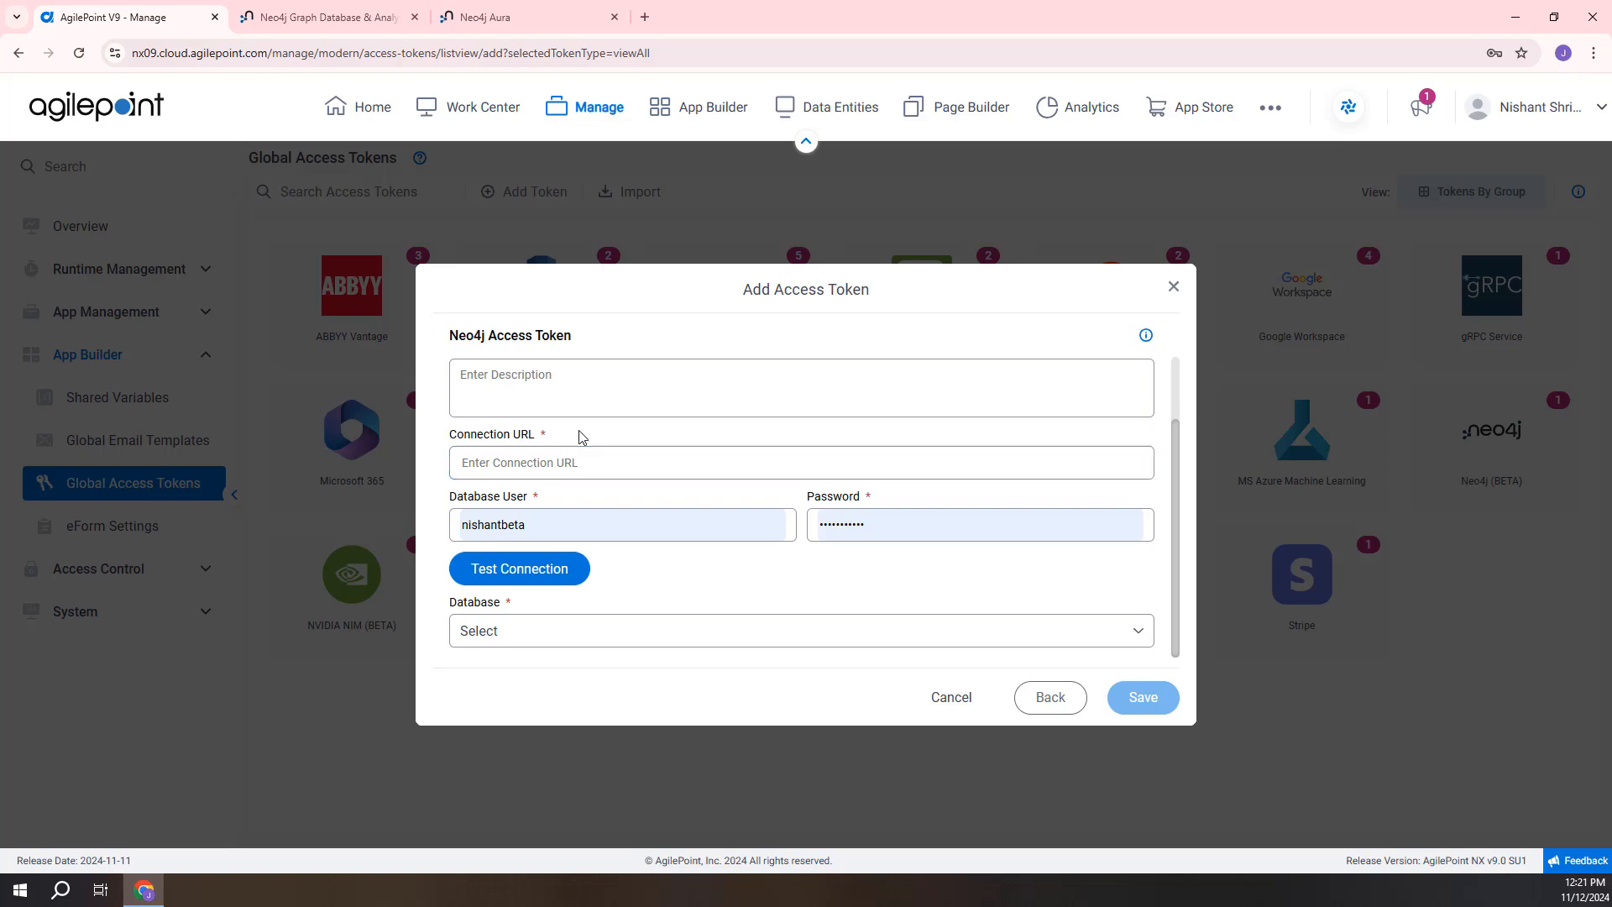
# - Name the new Neo4j access token Neo4jToken and leave its description empty
pyautogui.scroll(1, 575, 435)
pyautogui.click(557, 400)
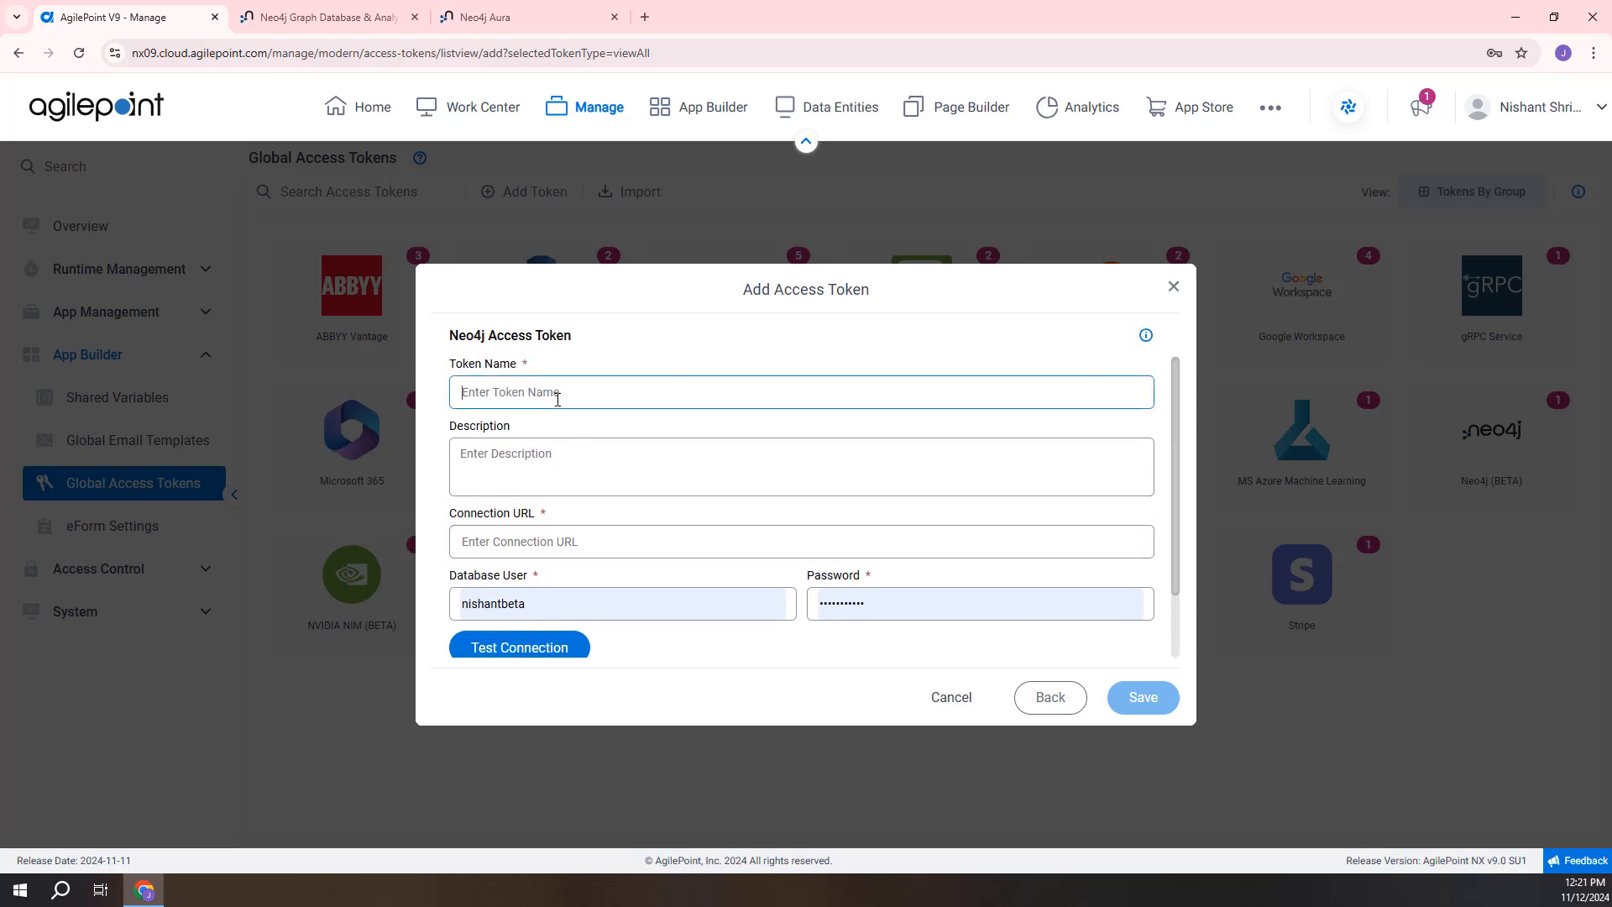
pyautogui.write('Neo4jToken')
pyautogui.press('Tab')
pyautogui.press('Tab')
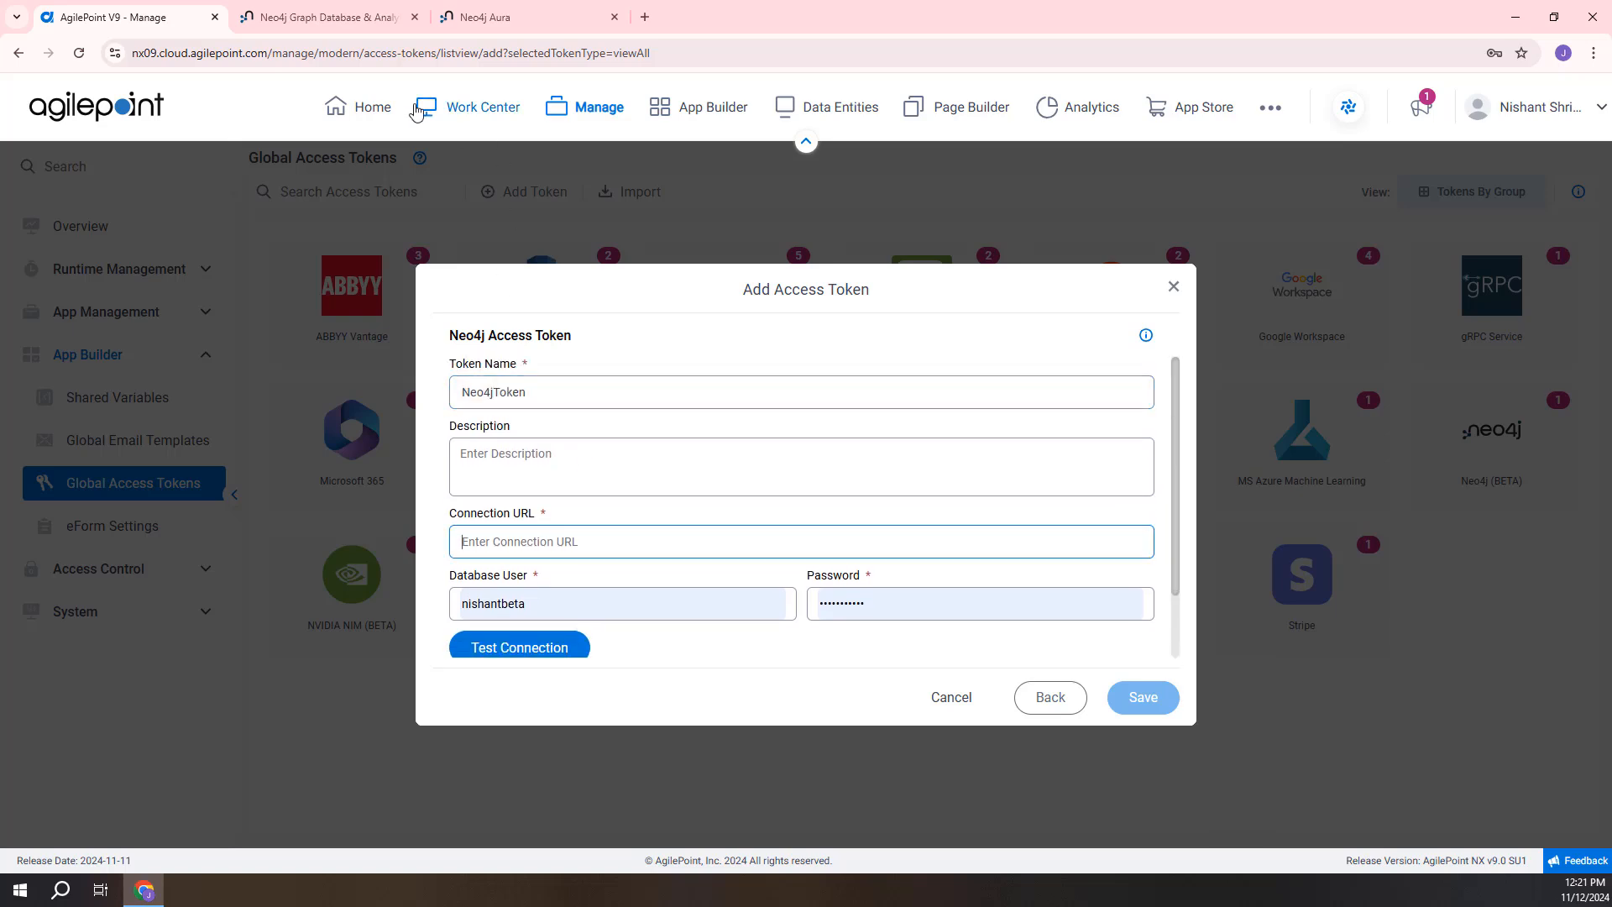
# - Copy the connection URI of Instance01 from Neo4j Aura into the connection URL of the AgilePoint token
pyautogui.click(495, 17)
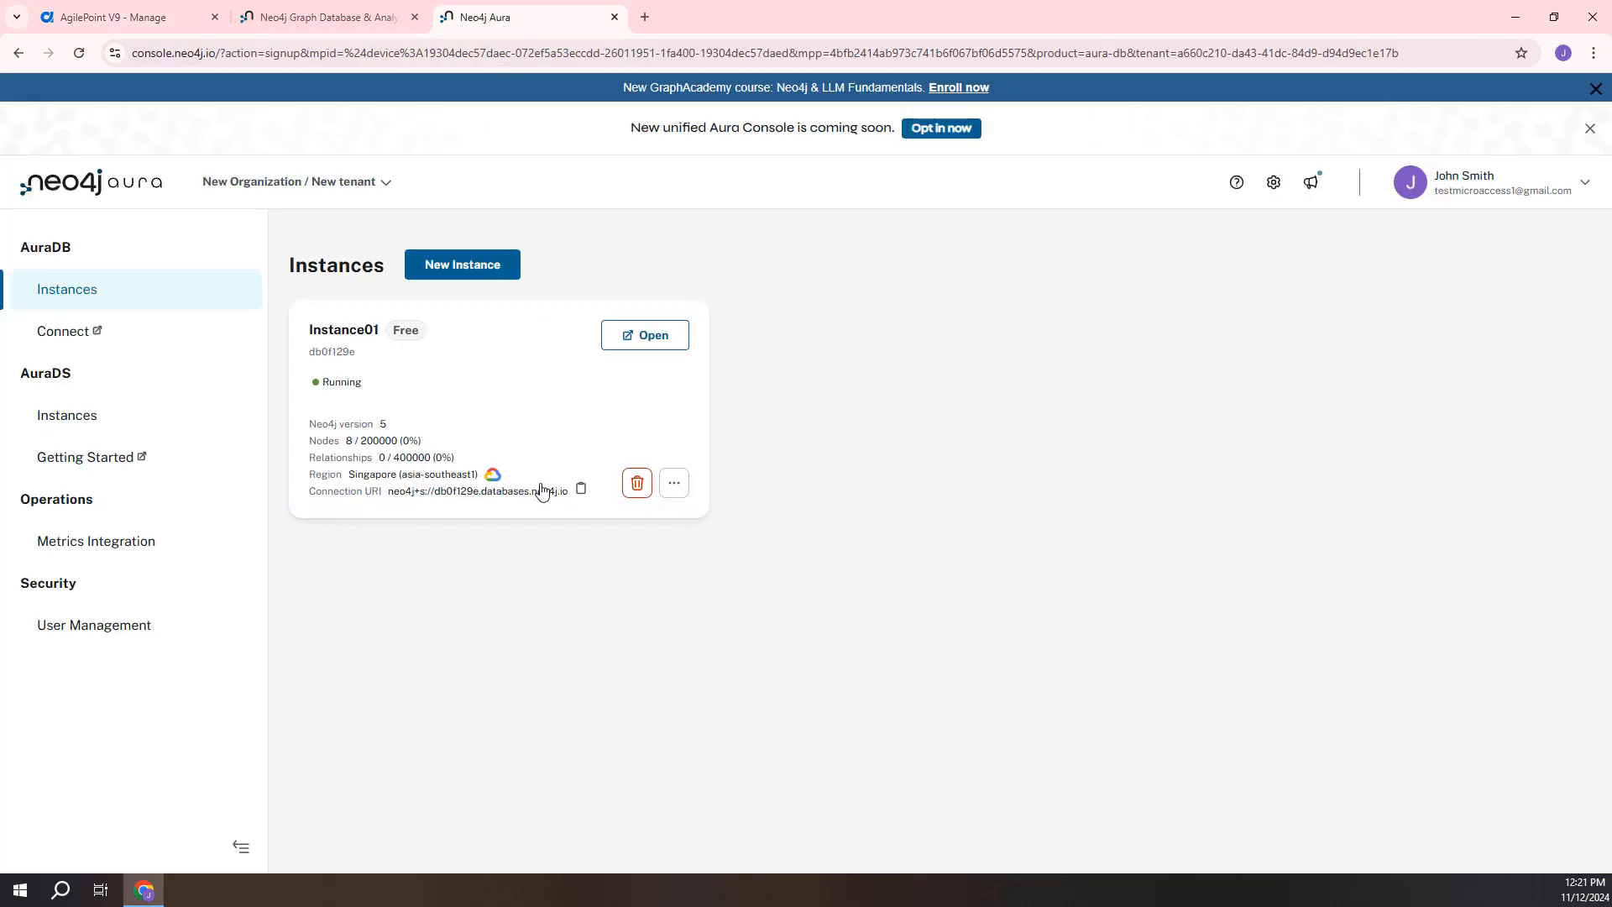
pyautogui.click(581, 488)
pyautogui.click(126, 17)
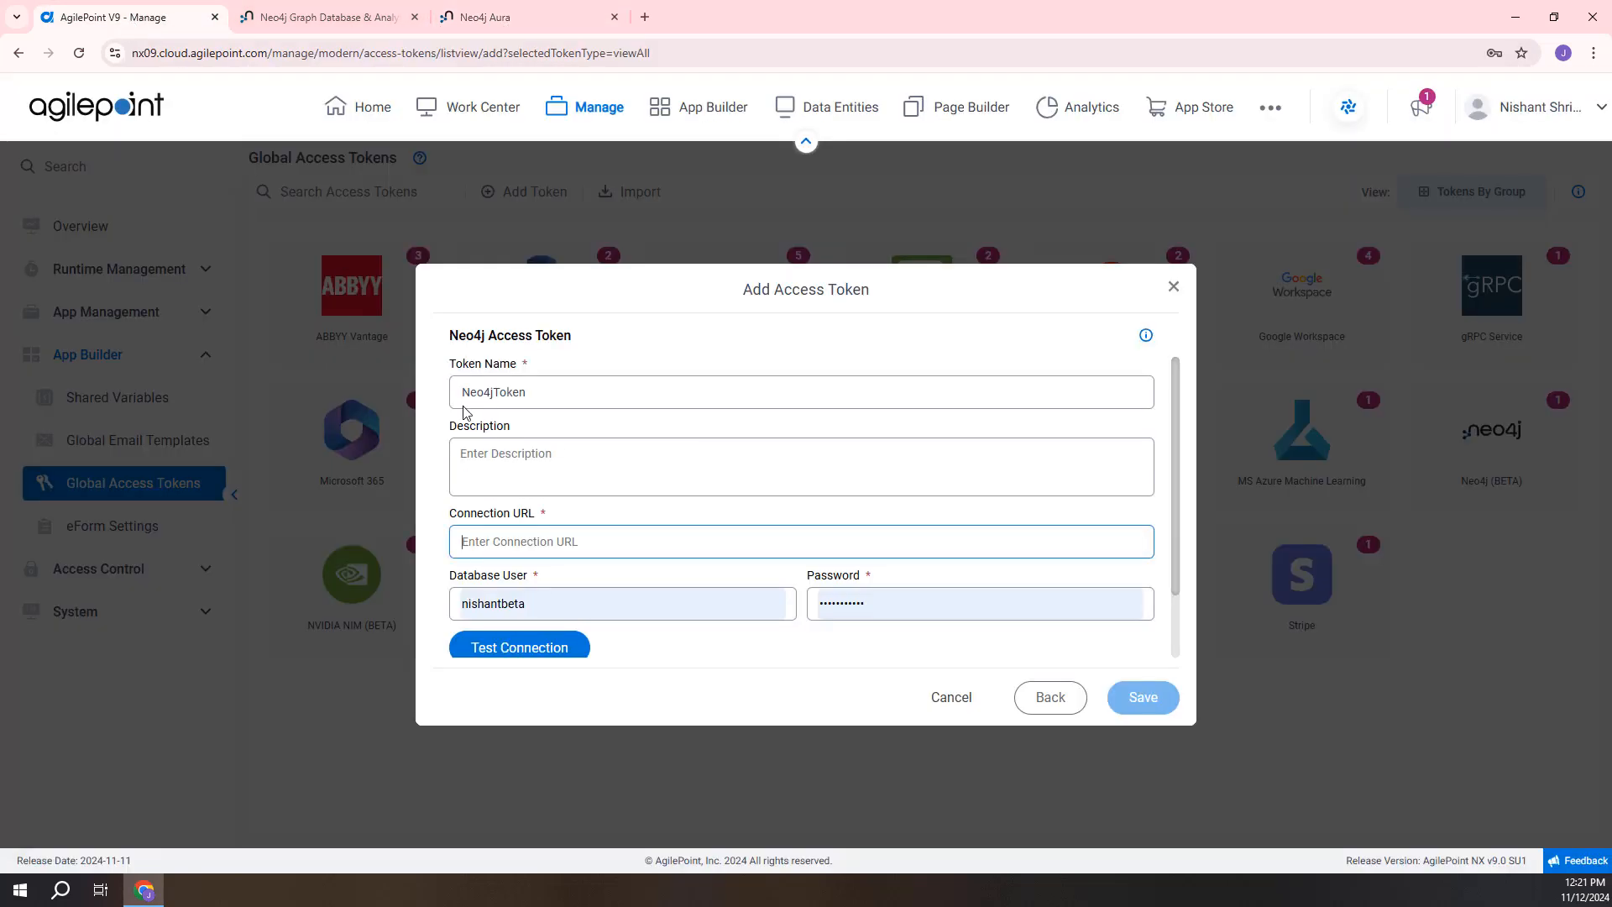
pyautogui.click(512, 479)
pyautogui.click(509, 542)
pyautogui.hotkey('ctrl', 'v')
# - Enter neo4j as the database user, paste the database password, and test the connection
pyautogui.click(596, 600)
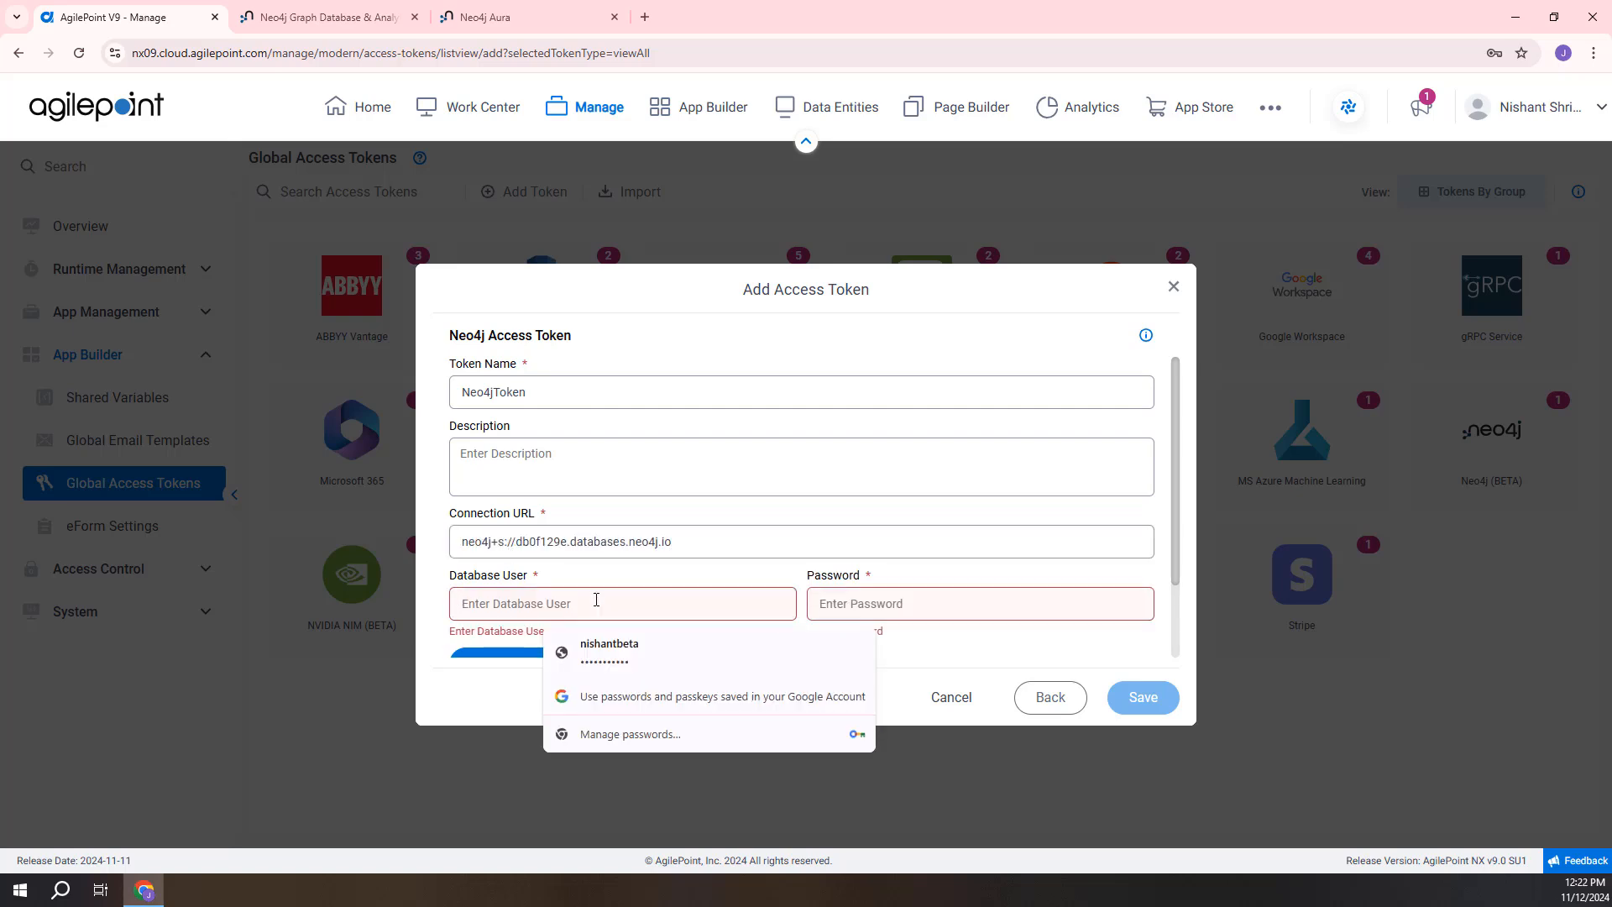
pyautogui.write('neo4j')
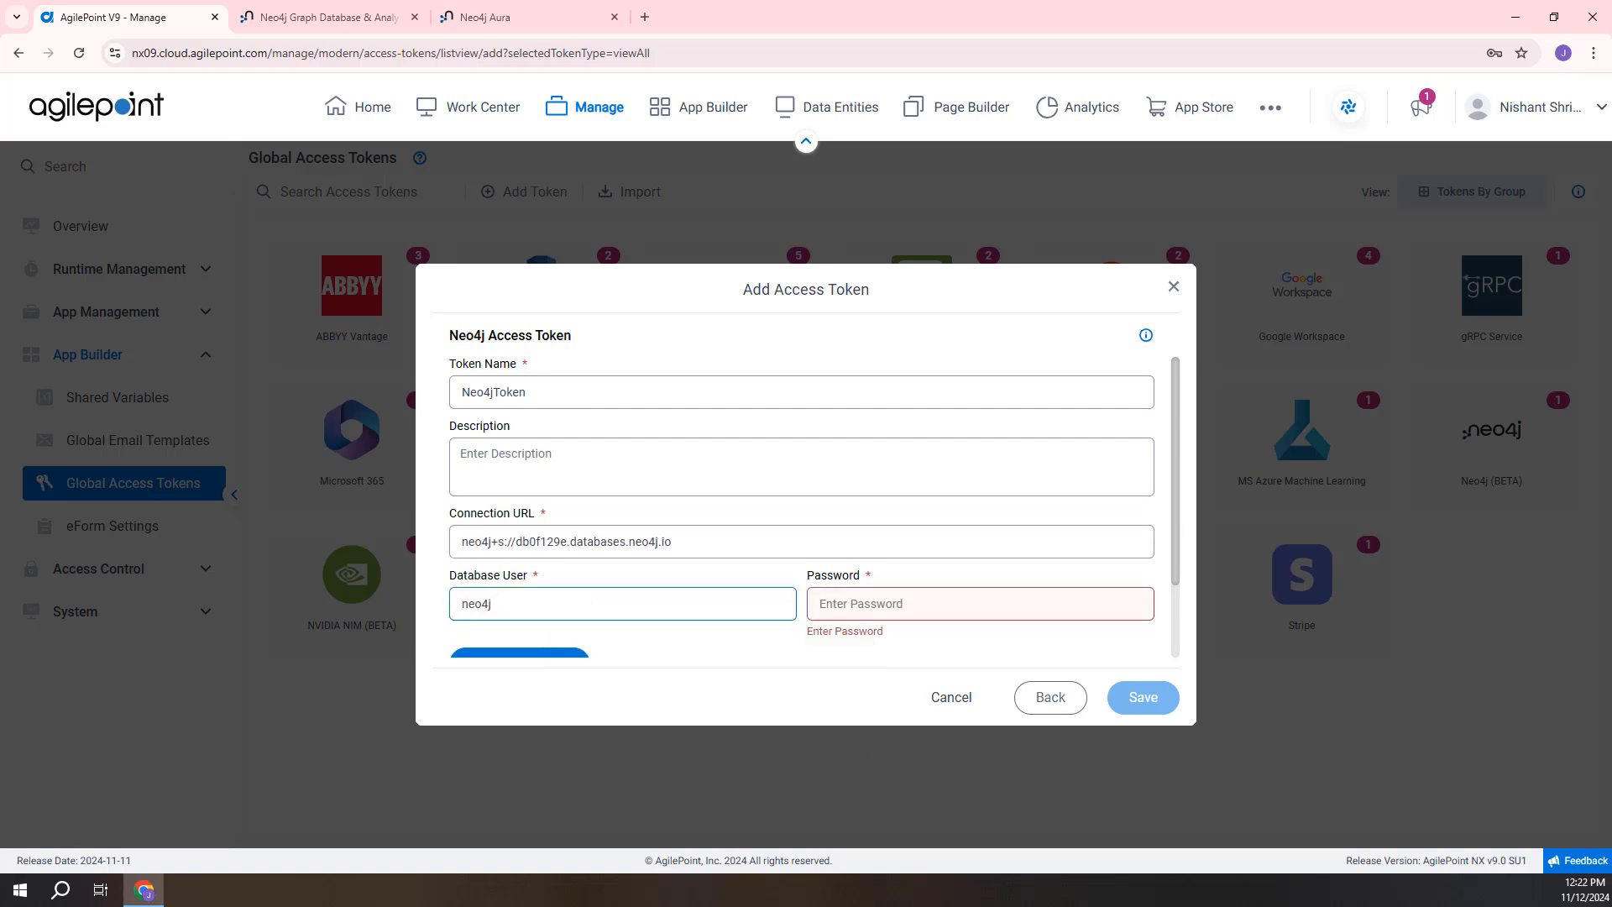
pyautogui.click(1048, 596)
pyautogui.hotkey('ctrl', 'v')
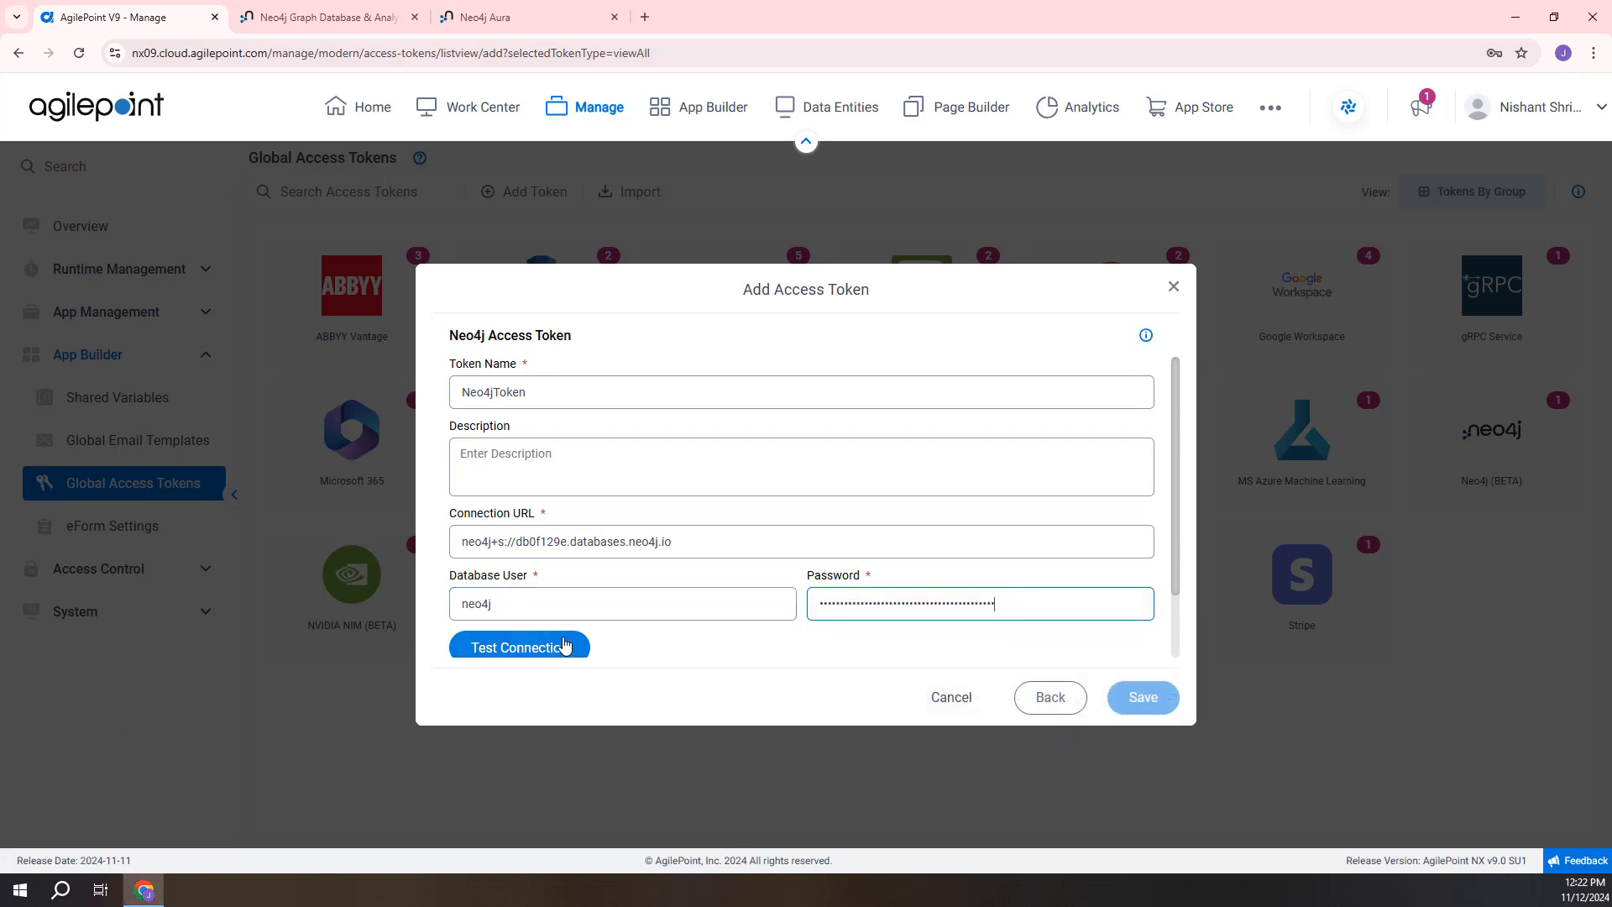
pyautogui.click(538, 648)
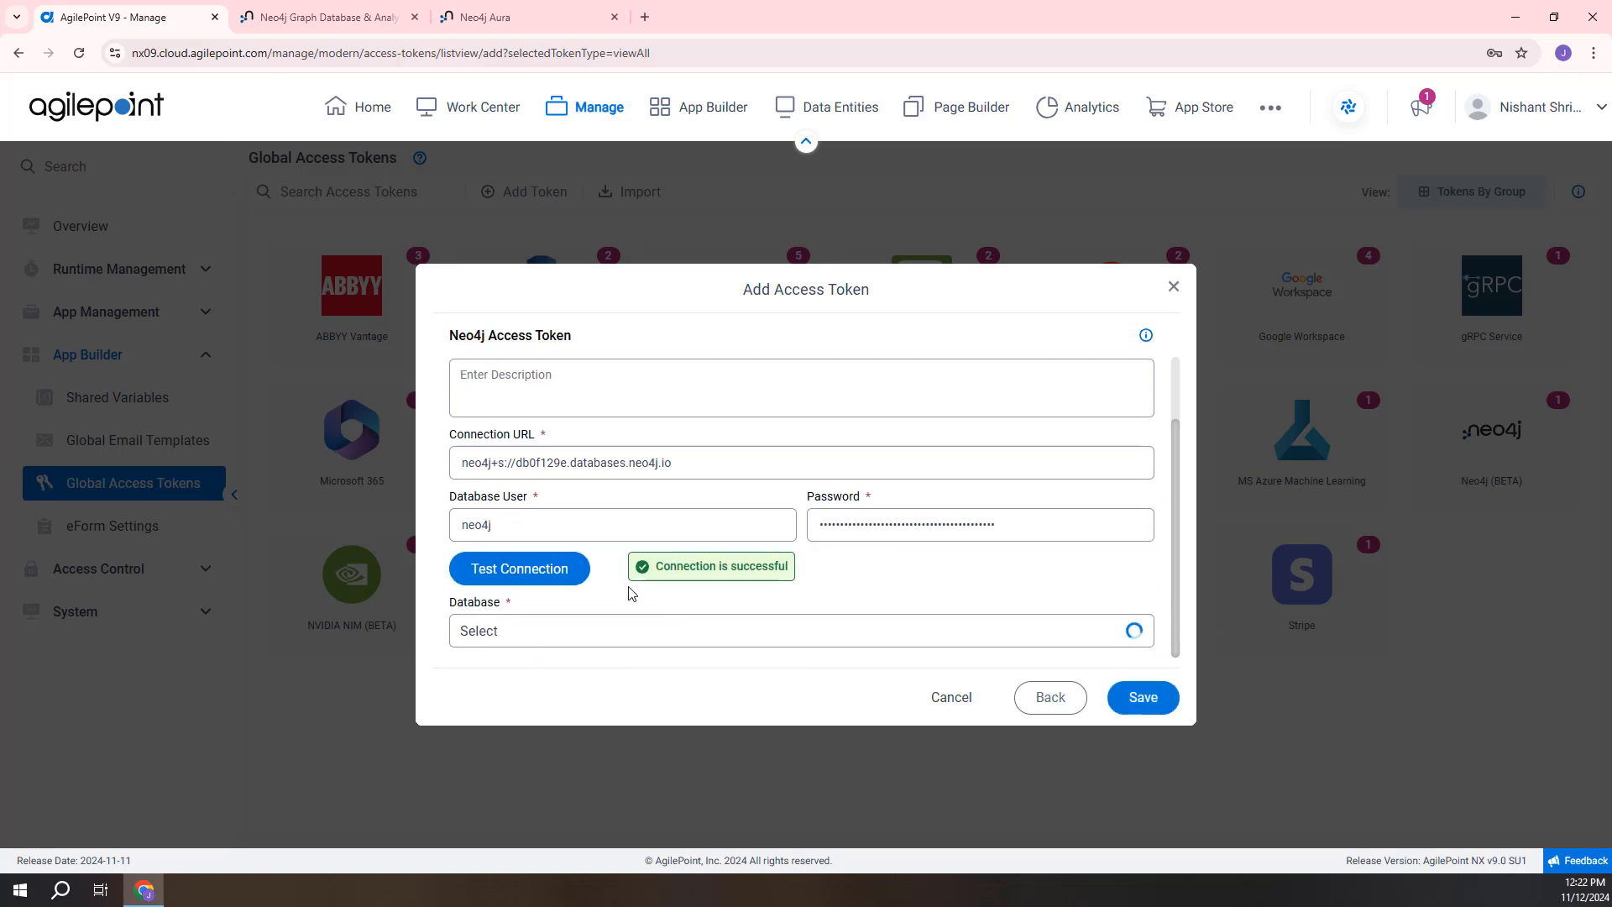
# - Select the neo4j database for the access token and save the token
pyautogui.click(684, 638)
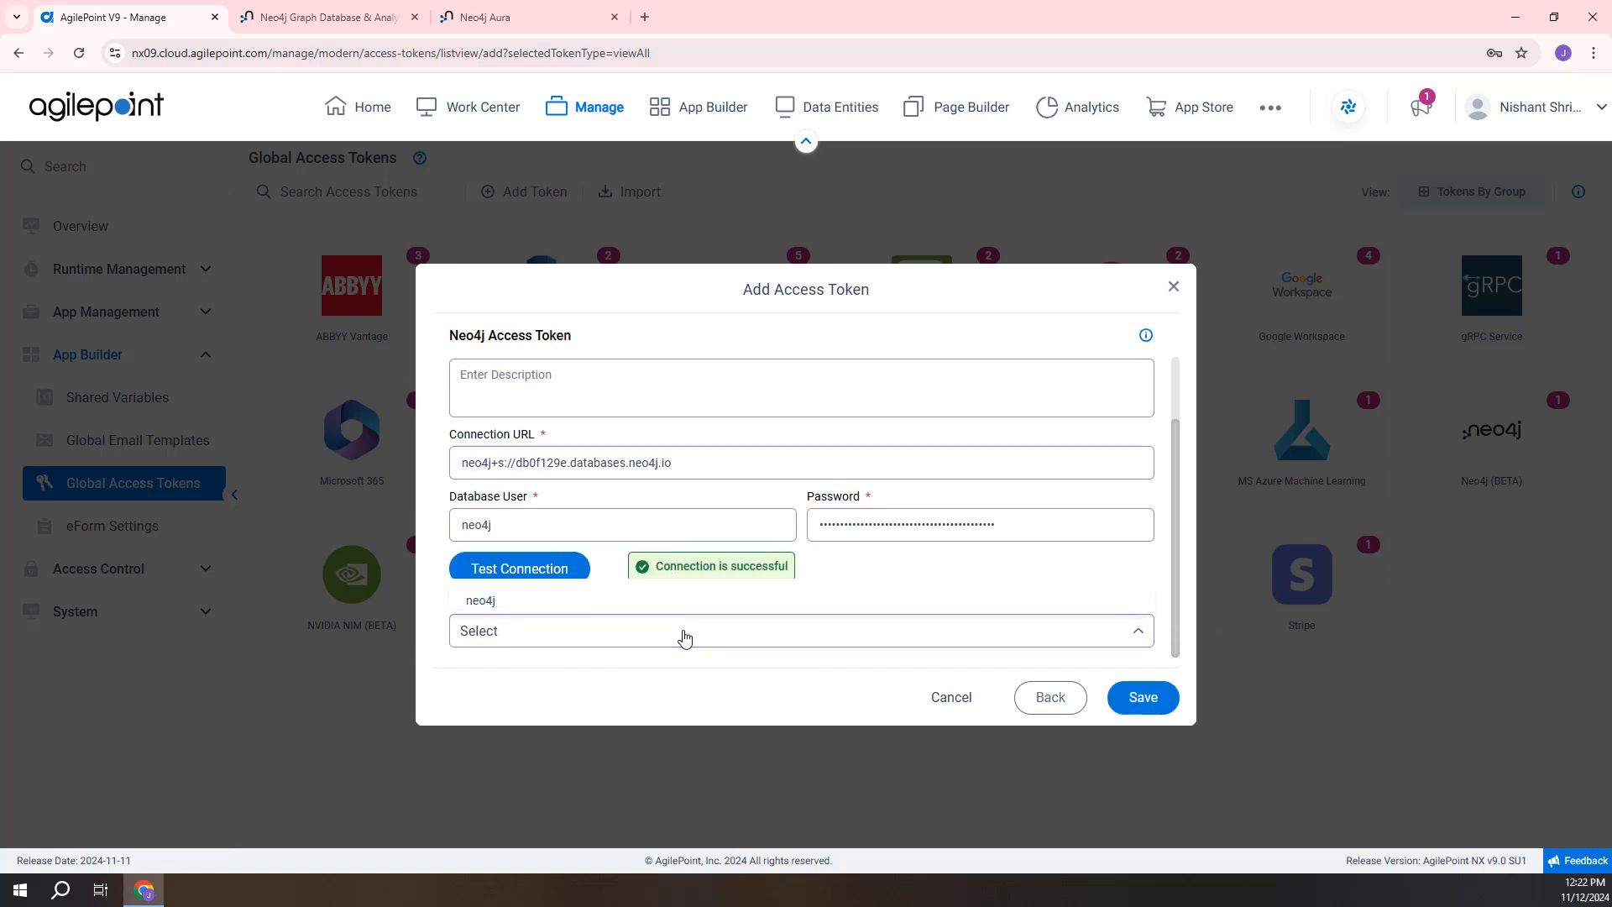
pyautogui.click(685, 638)
pyautogui.click(684, 636)
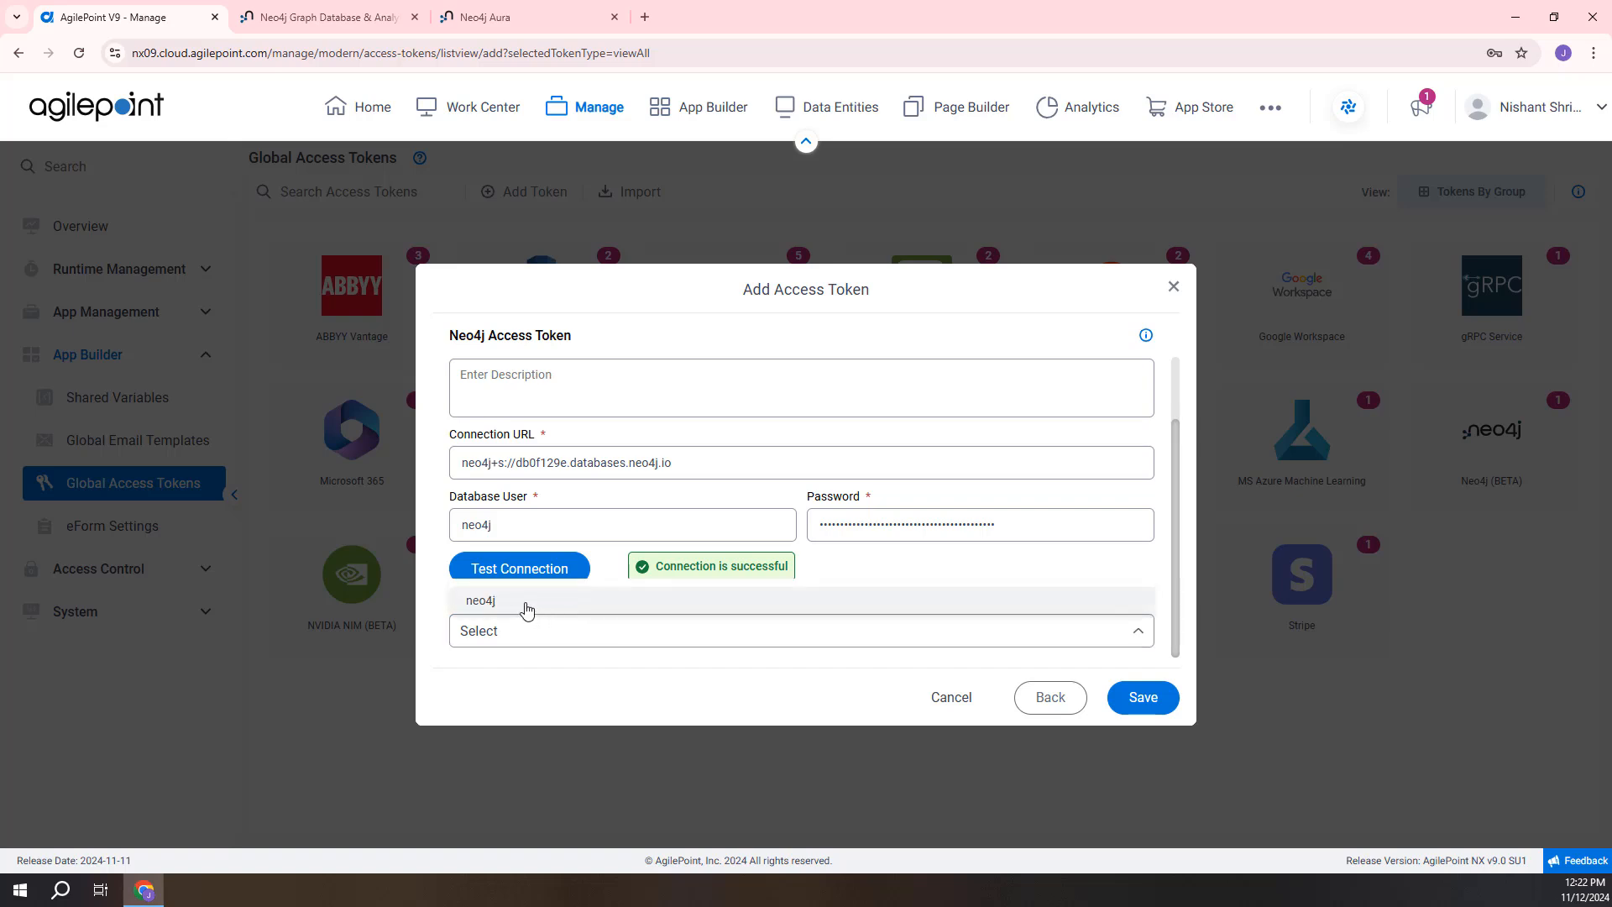
pyautogui.click(525, 607)
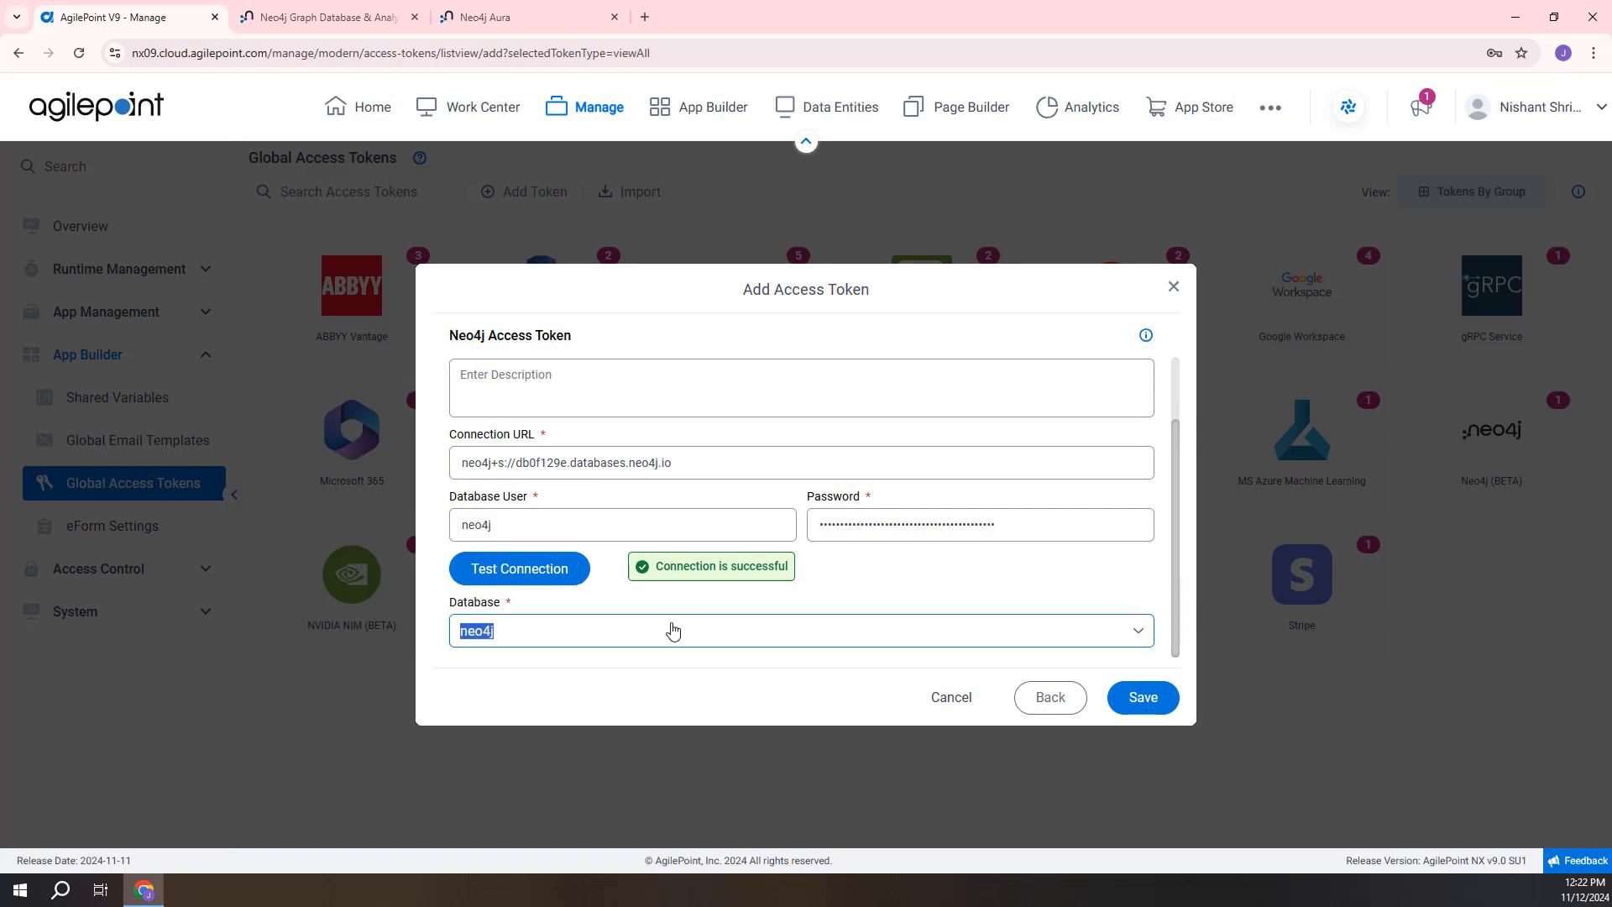
pyautogui.click(1128, 709)
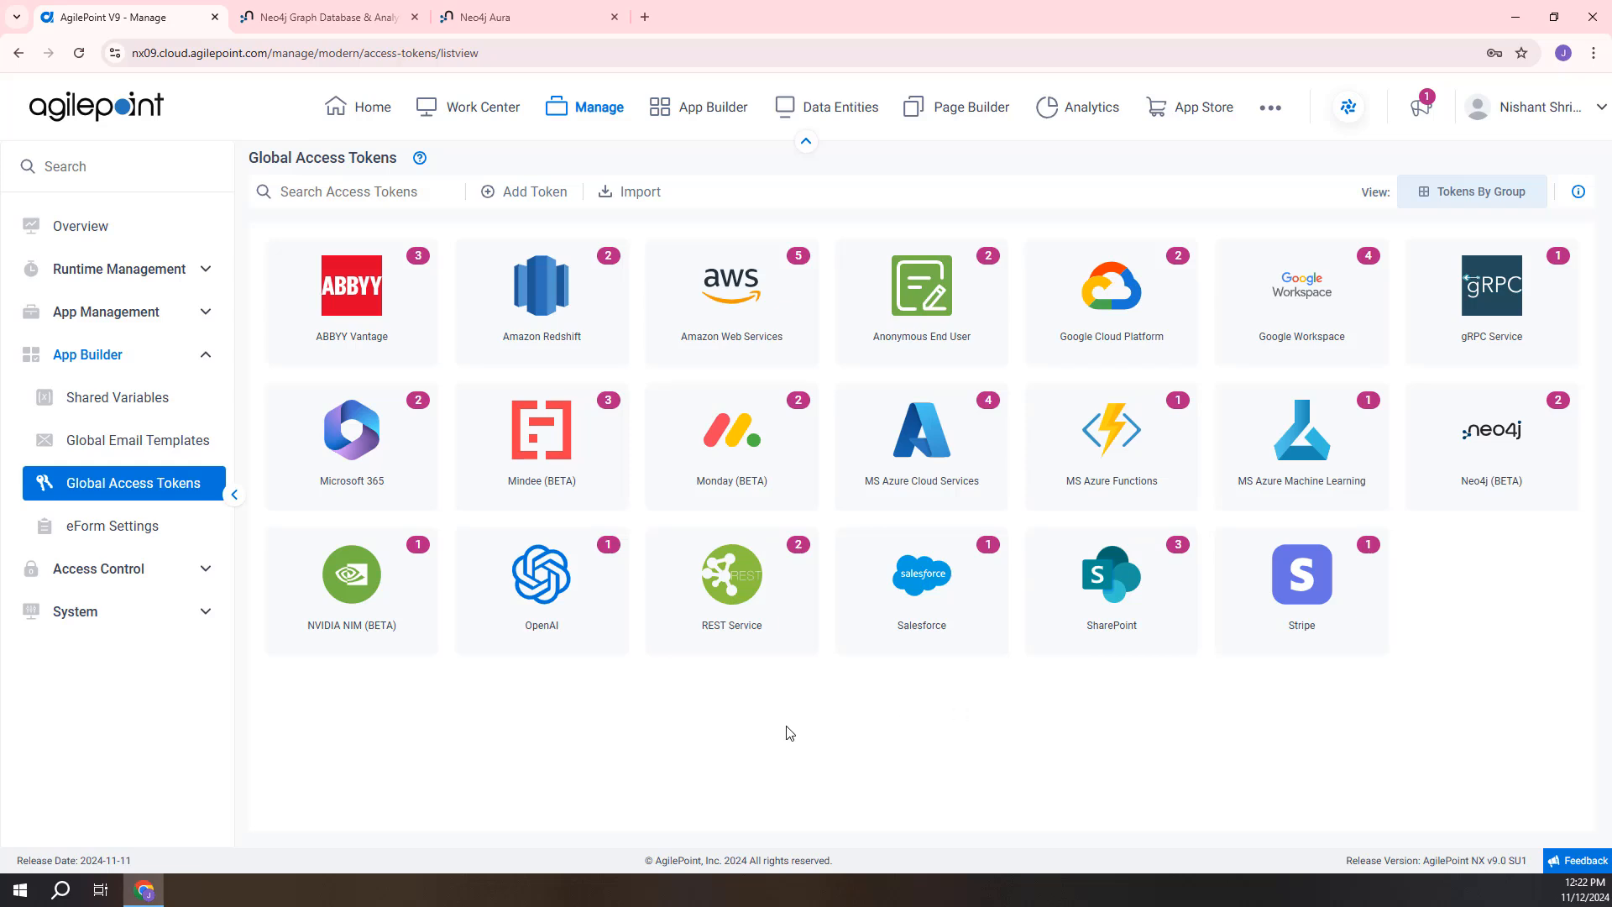
# - Go to App Builder and search all apps for "neo"
pyautogui.click(711, 122)
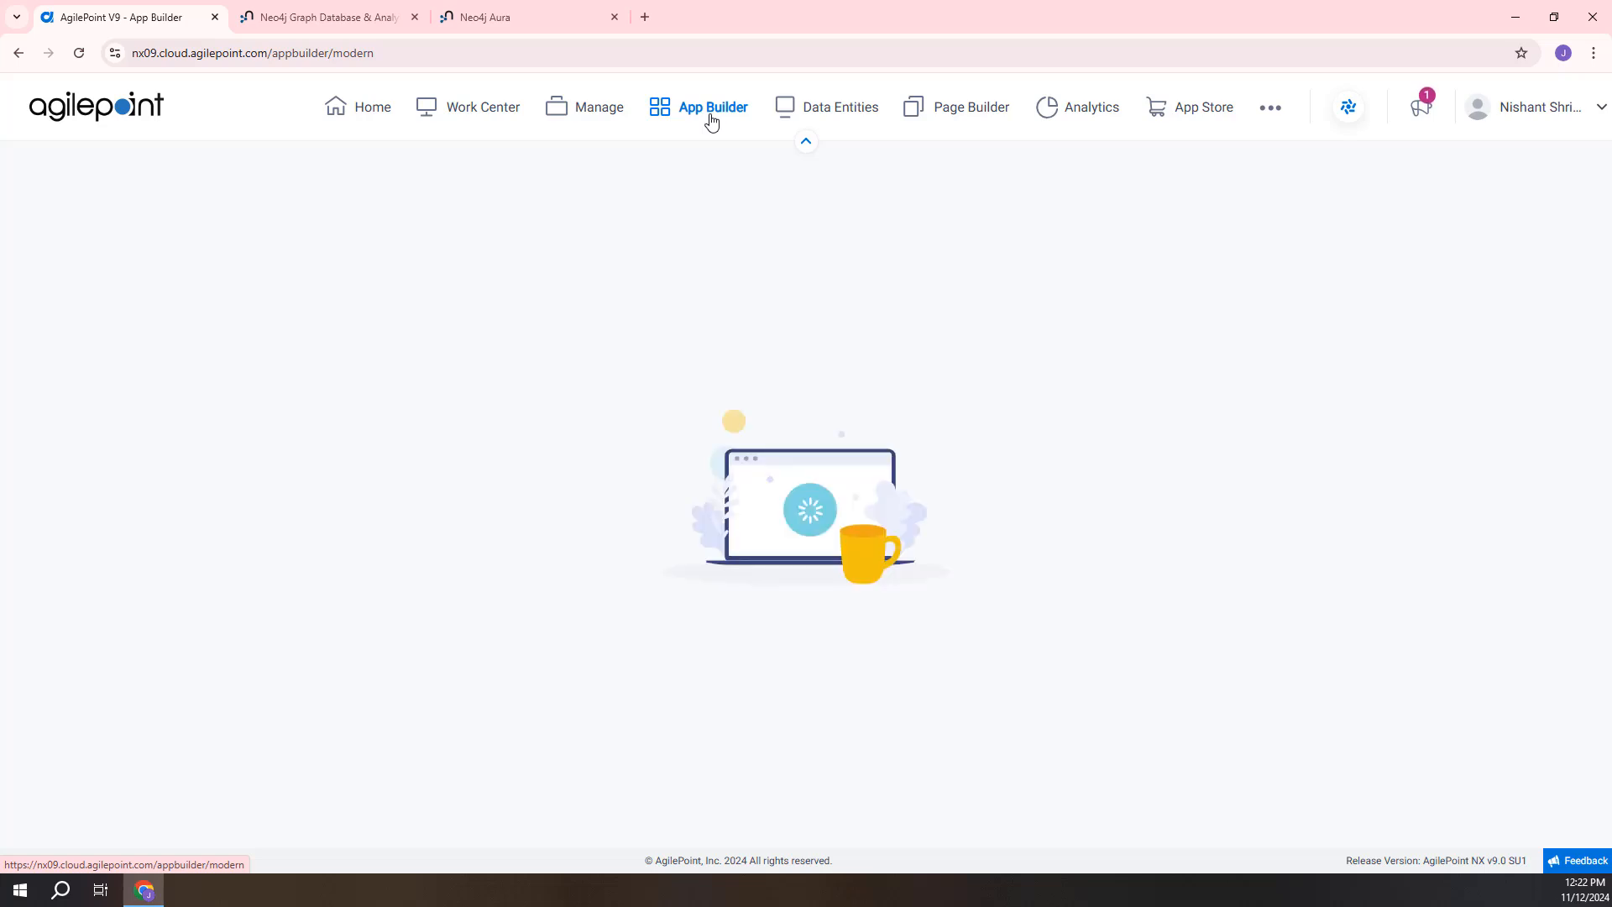
pyautogui.click(1343, 685)
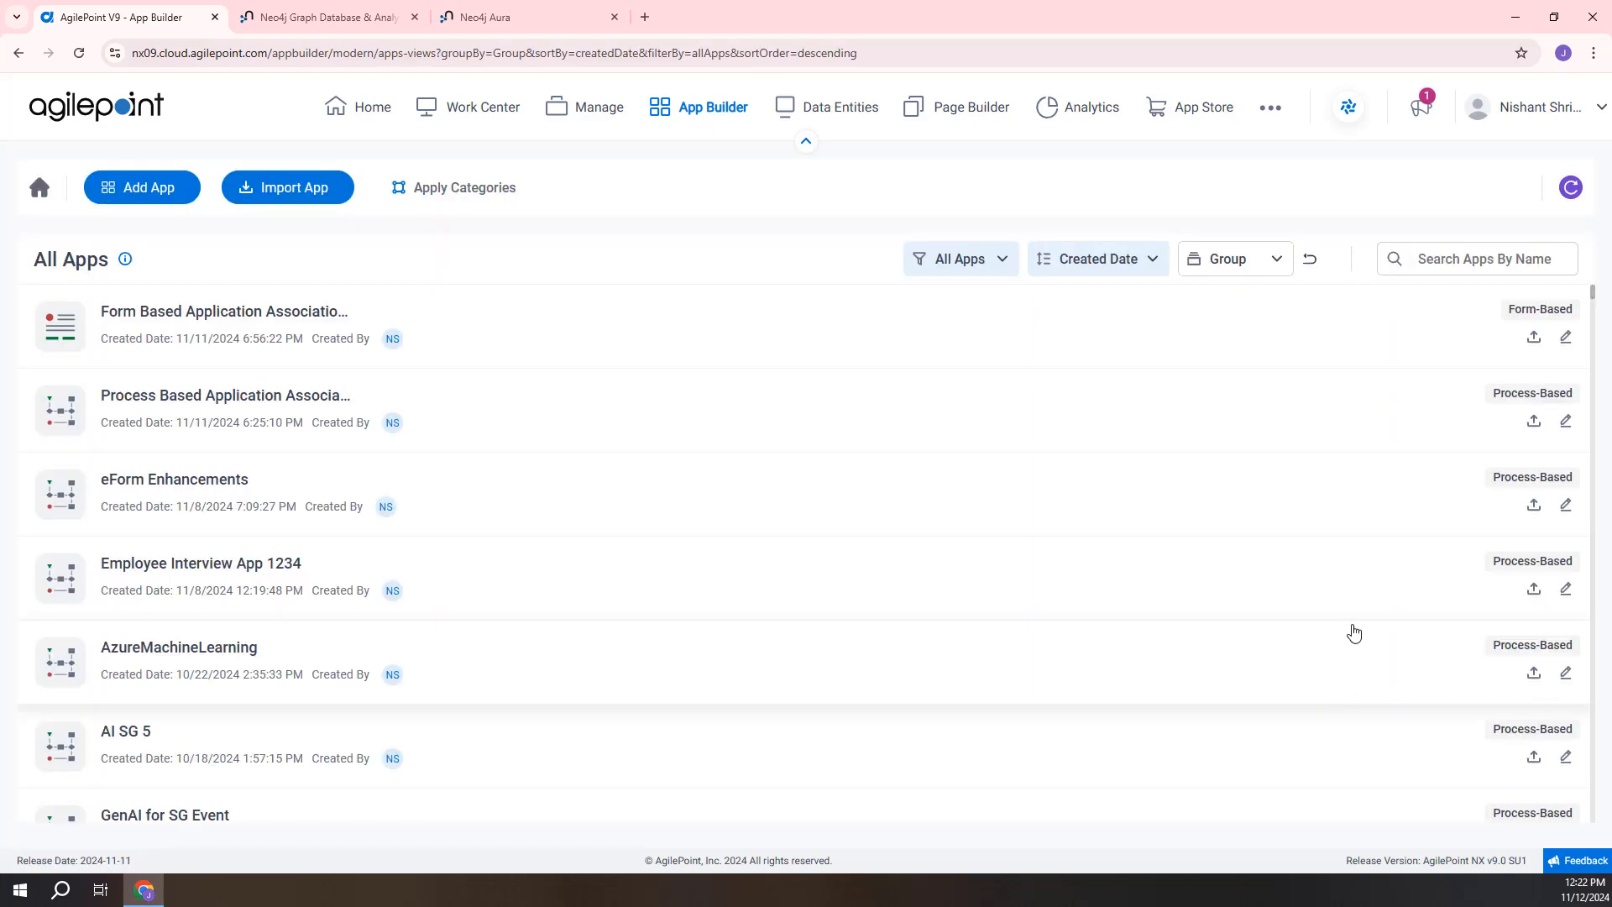
pyautogui.click(1475, 260)
pyautogui.write('neo')
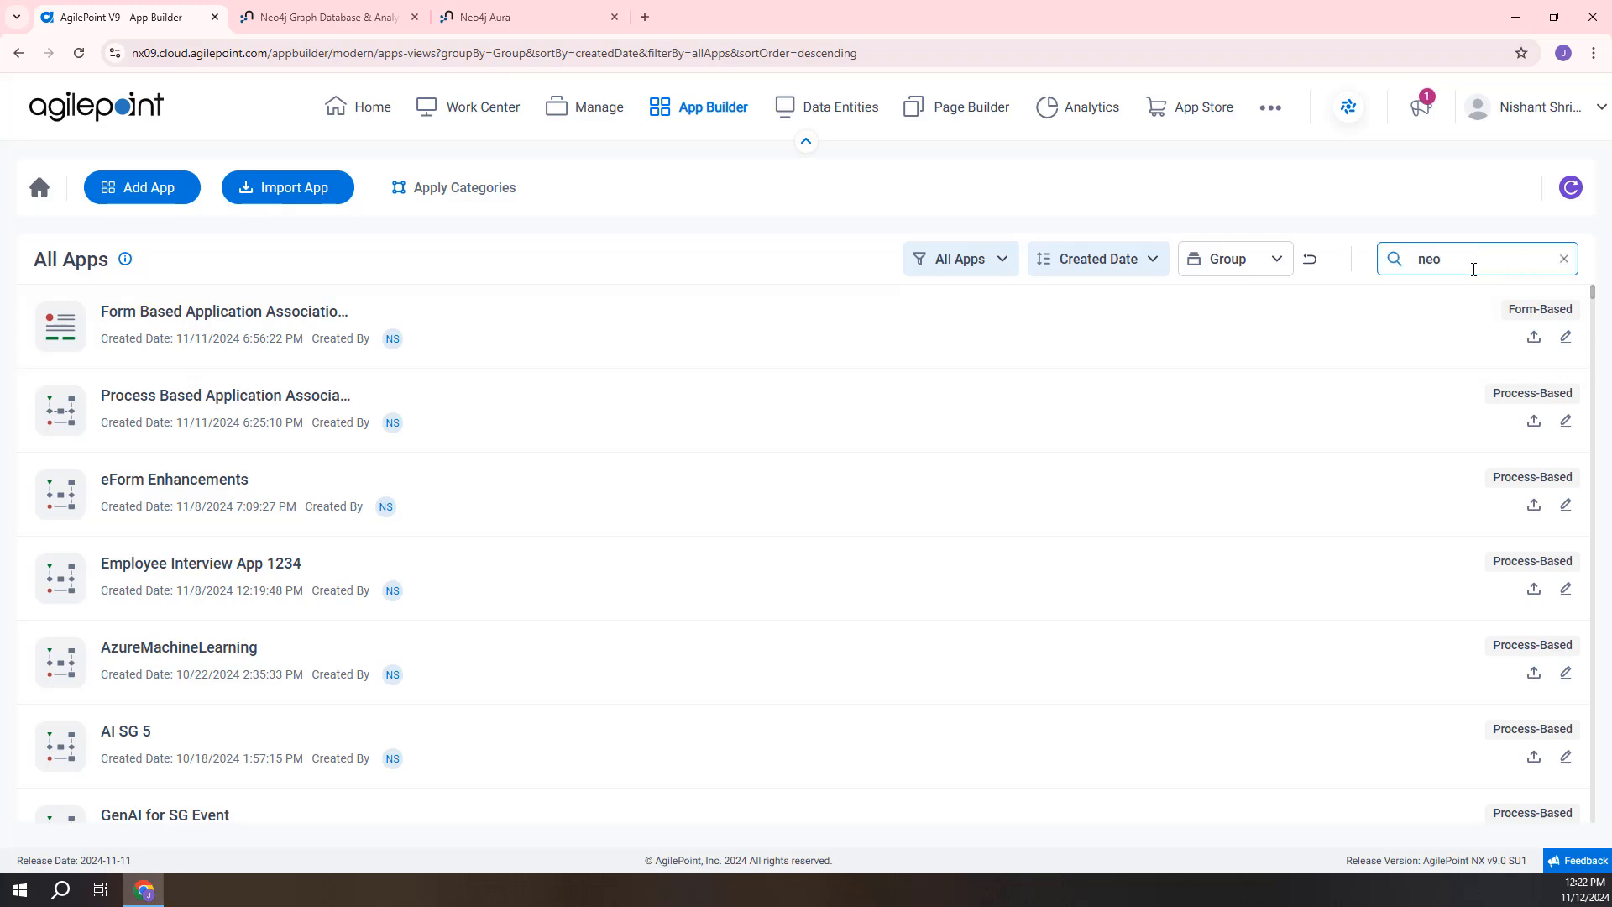
pyautogui.press('Return')
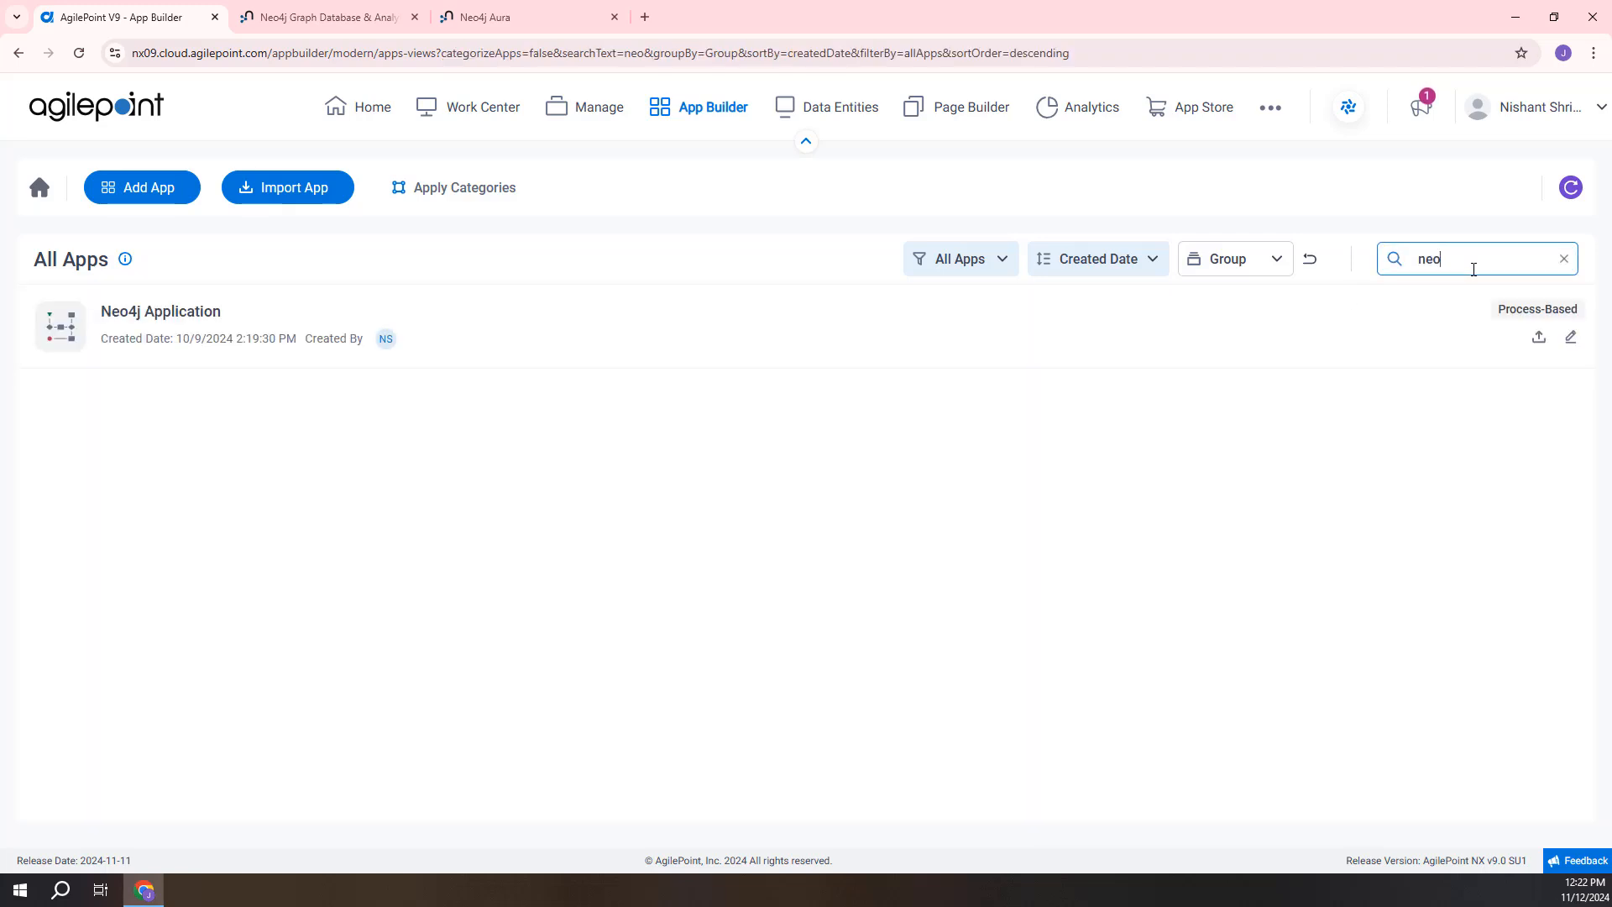
# - Open the Neo4j Process Model of Neo4j Application for editing and show the Neo4j (BETA) activities
pyautogui.click(258, 336)
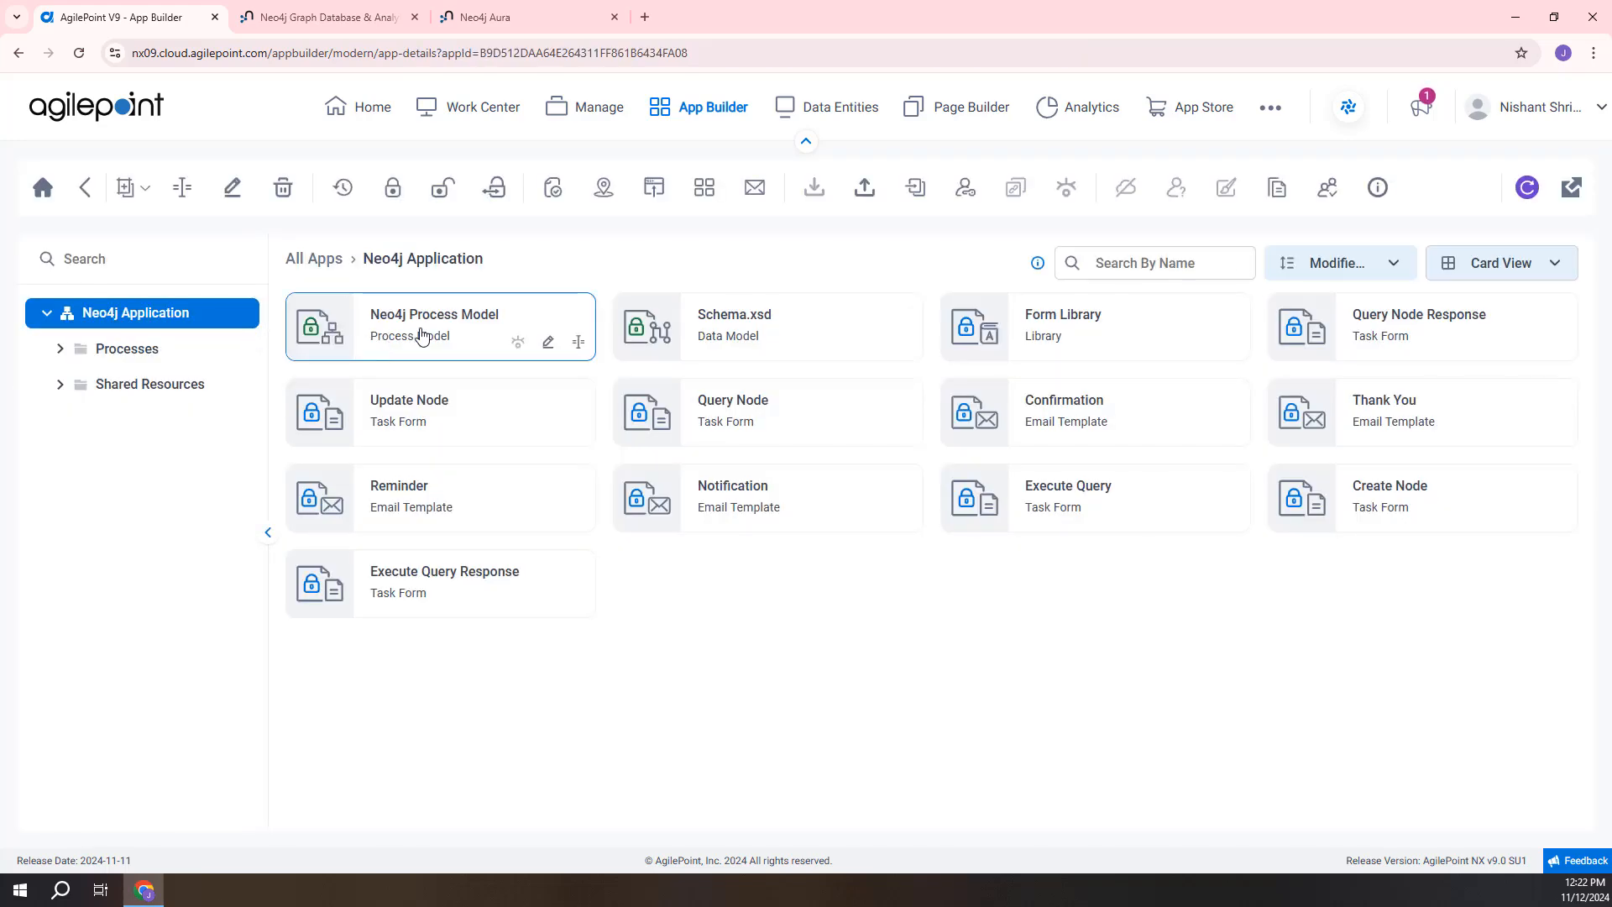
pyautogui.click(548, 344)
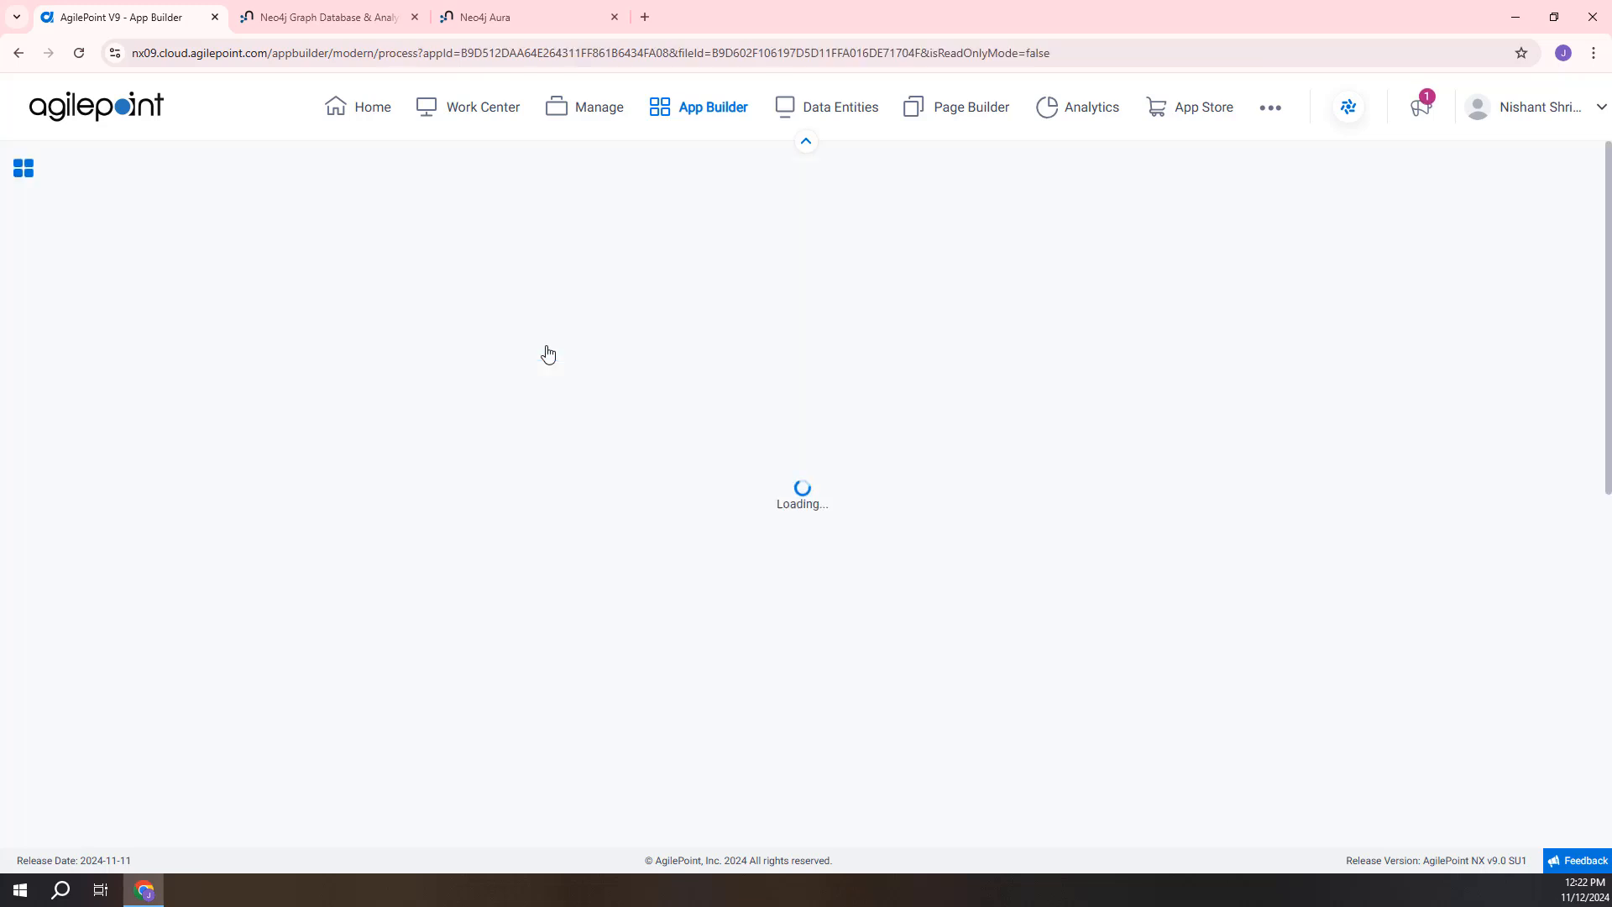
pyautogui.click(26, 408)
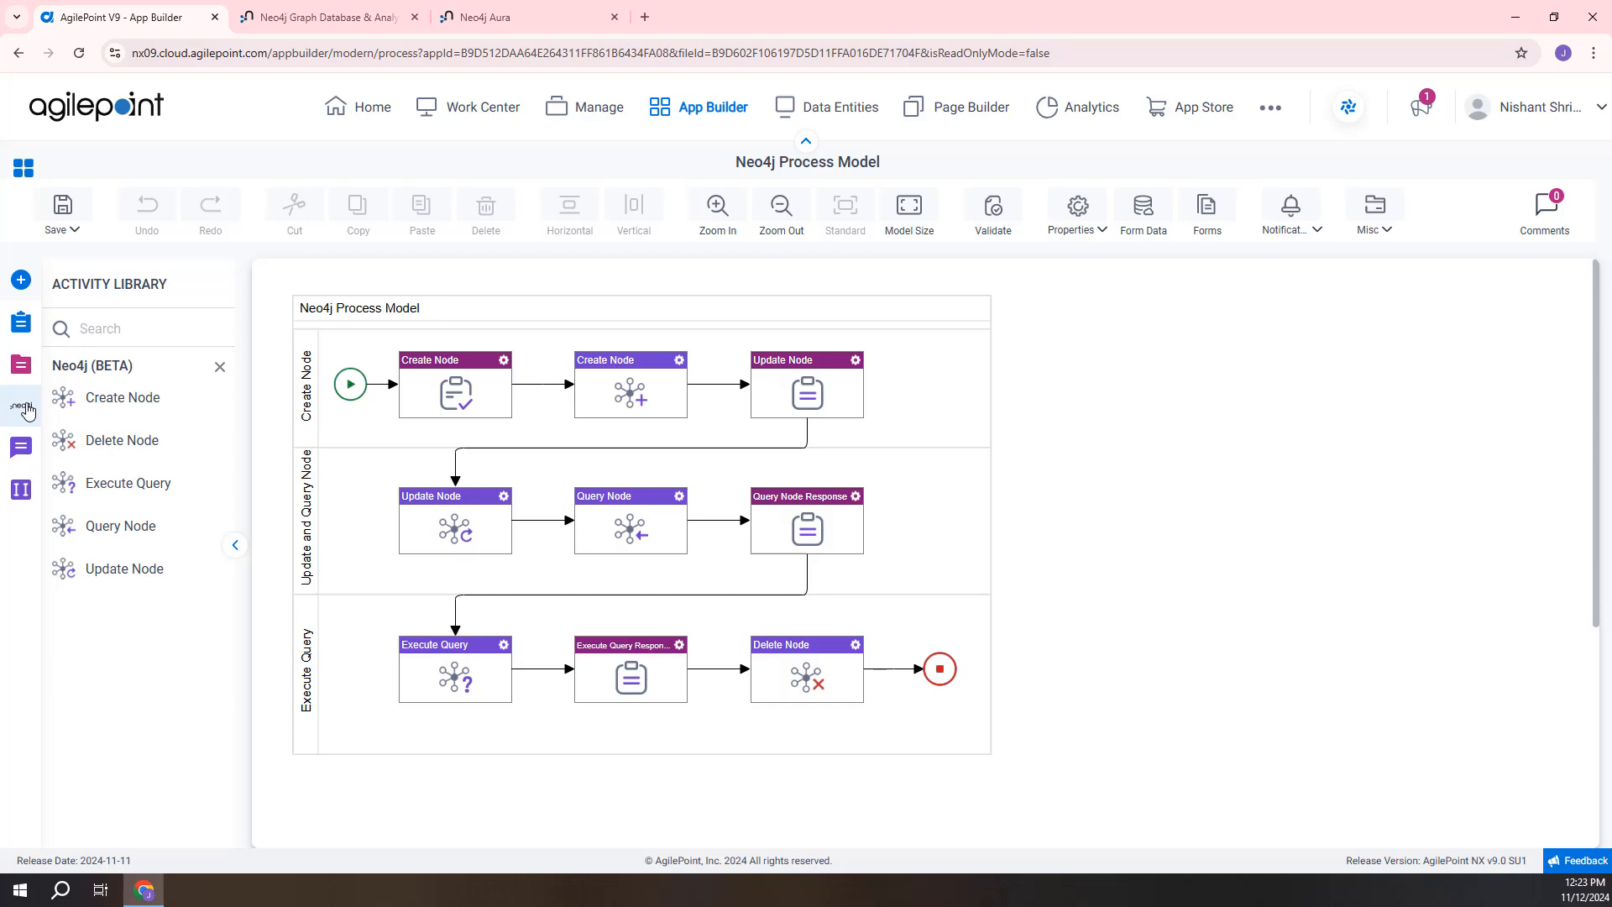
# - Examine the configuration of the Neo4j Create Node activity, including its property data type options, and close it without changes
pyautogui.click(679, 361)
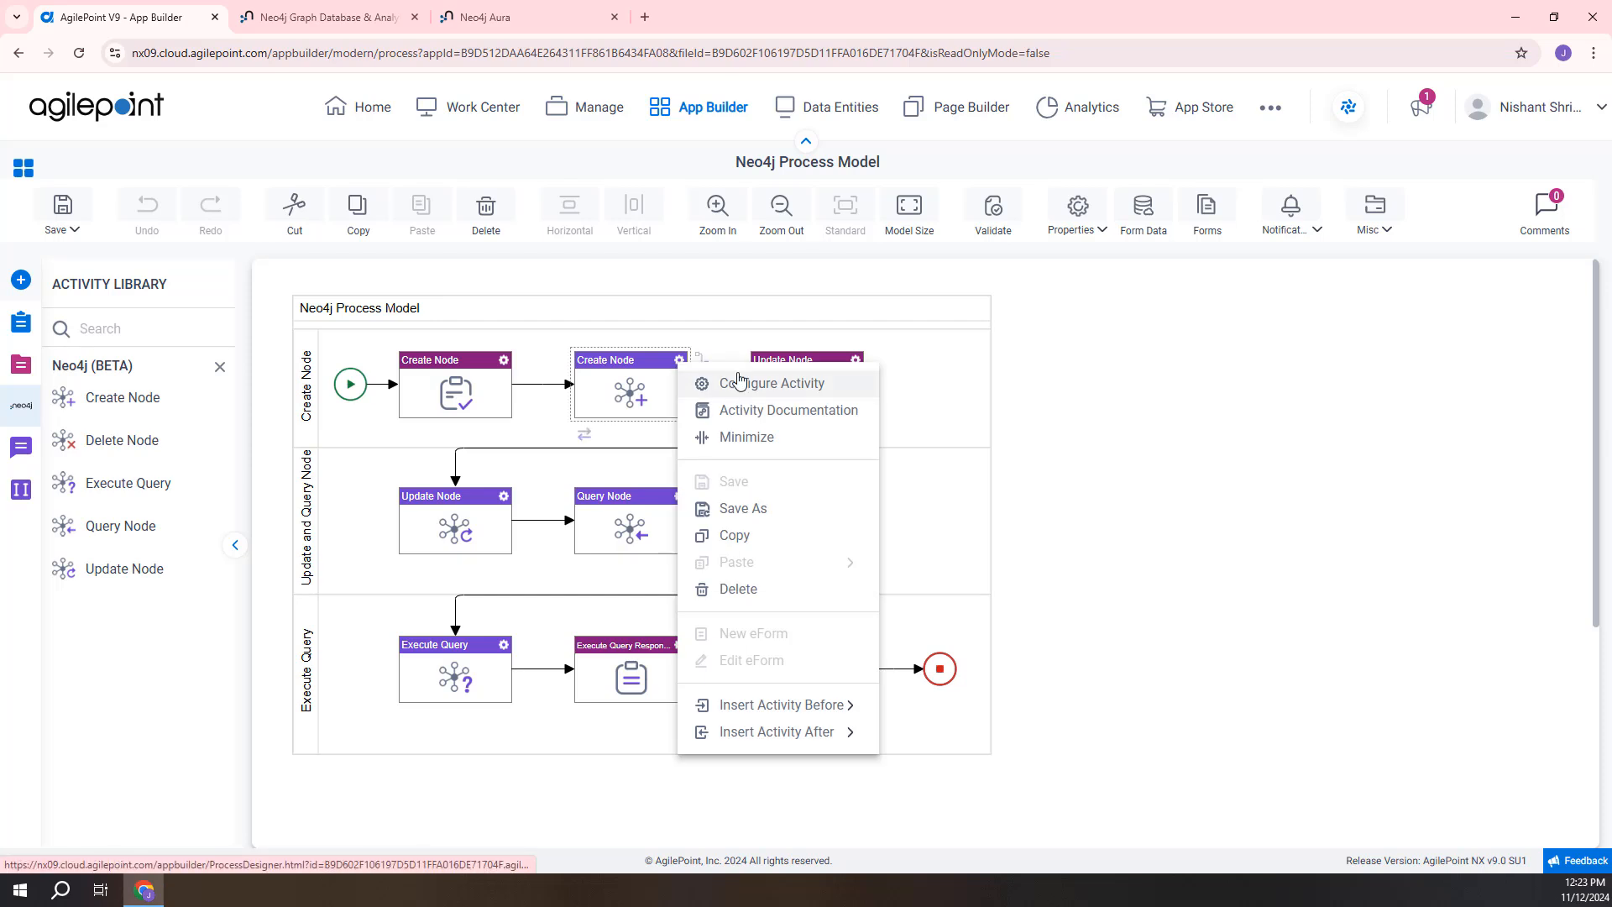
pyautogui.click(739, 382)
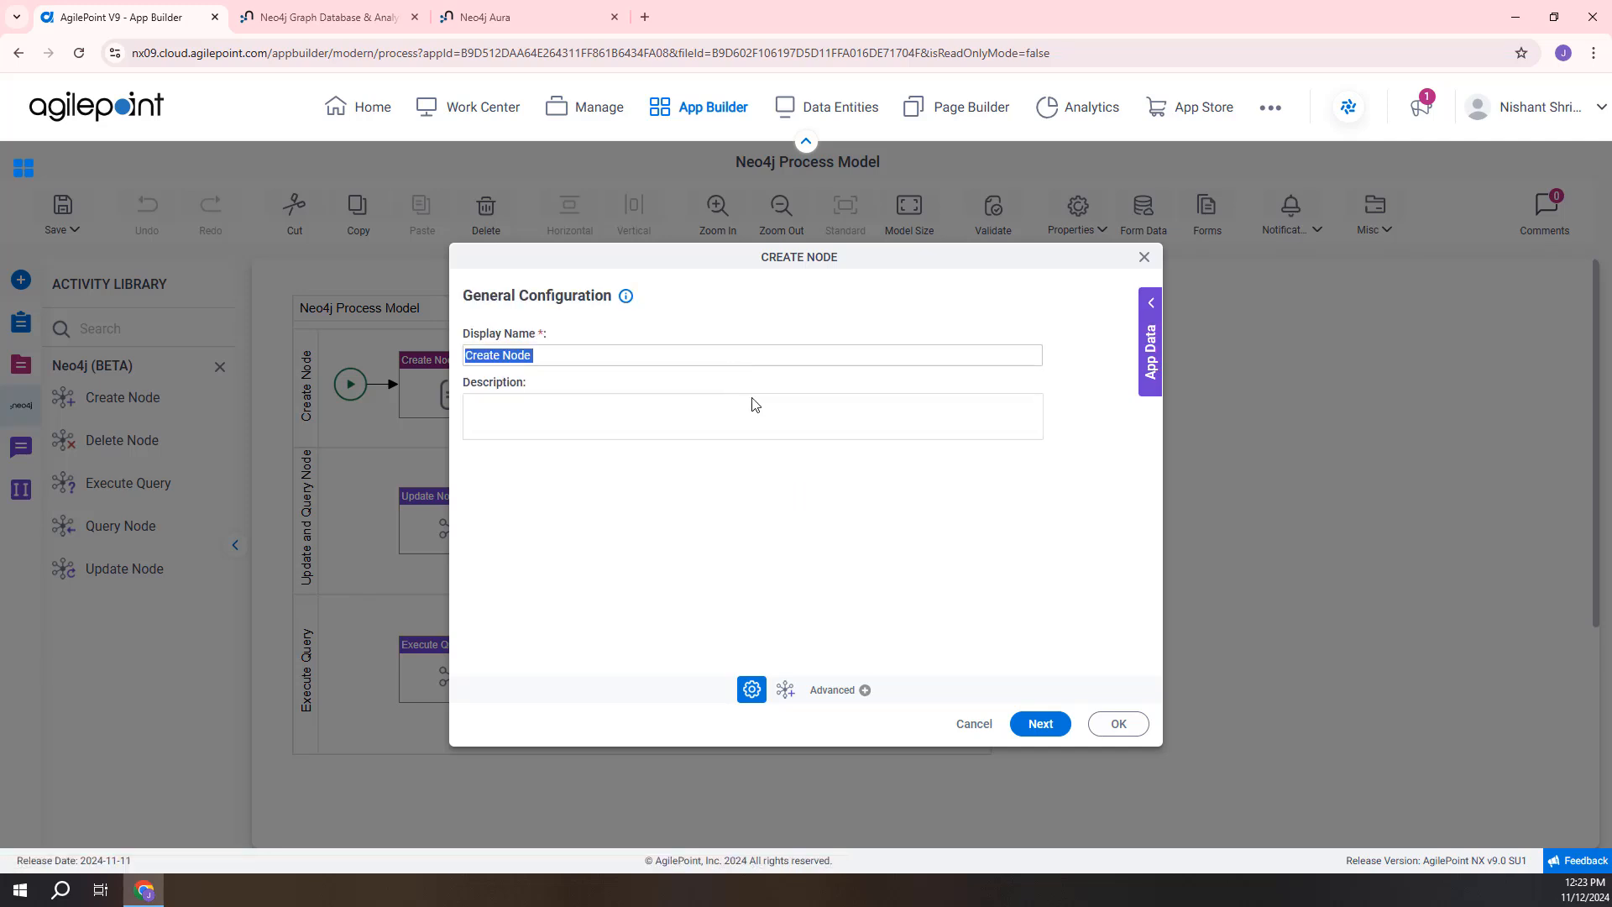
pyautogui.click(1034, 724)
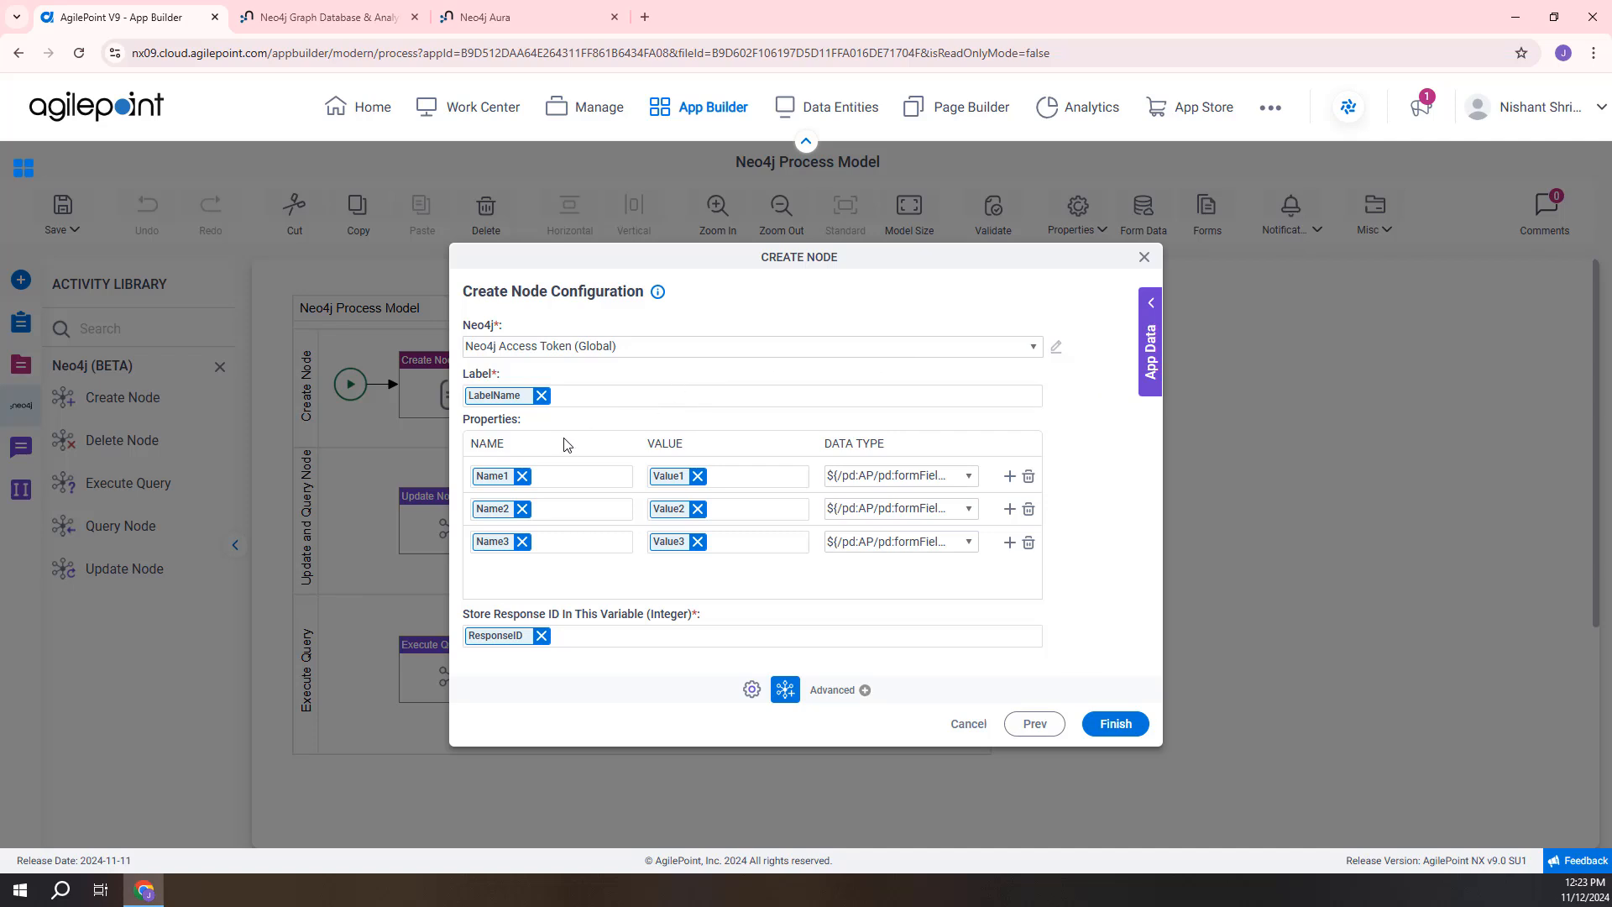
pyautogui.click(970, 476)
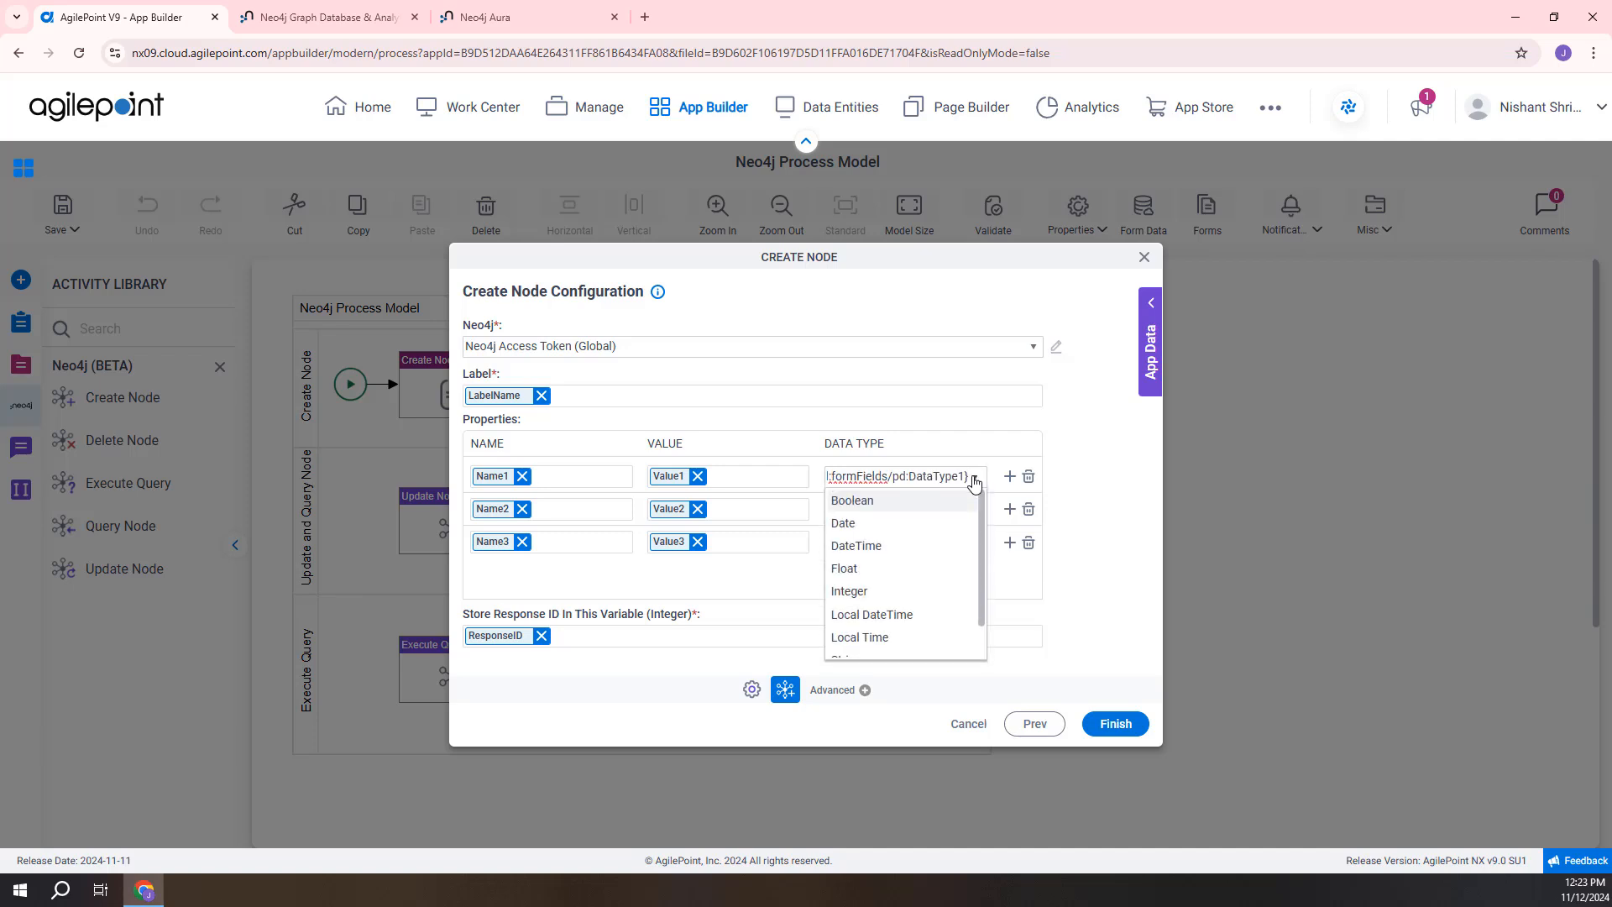
pyautogui.click(763, 577)
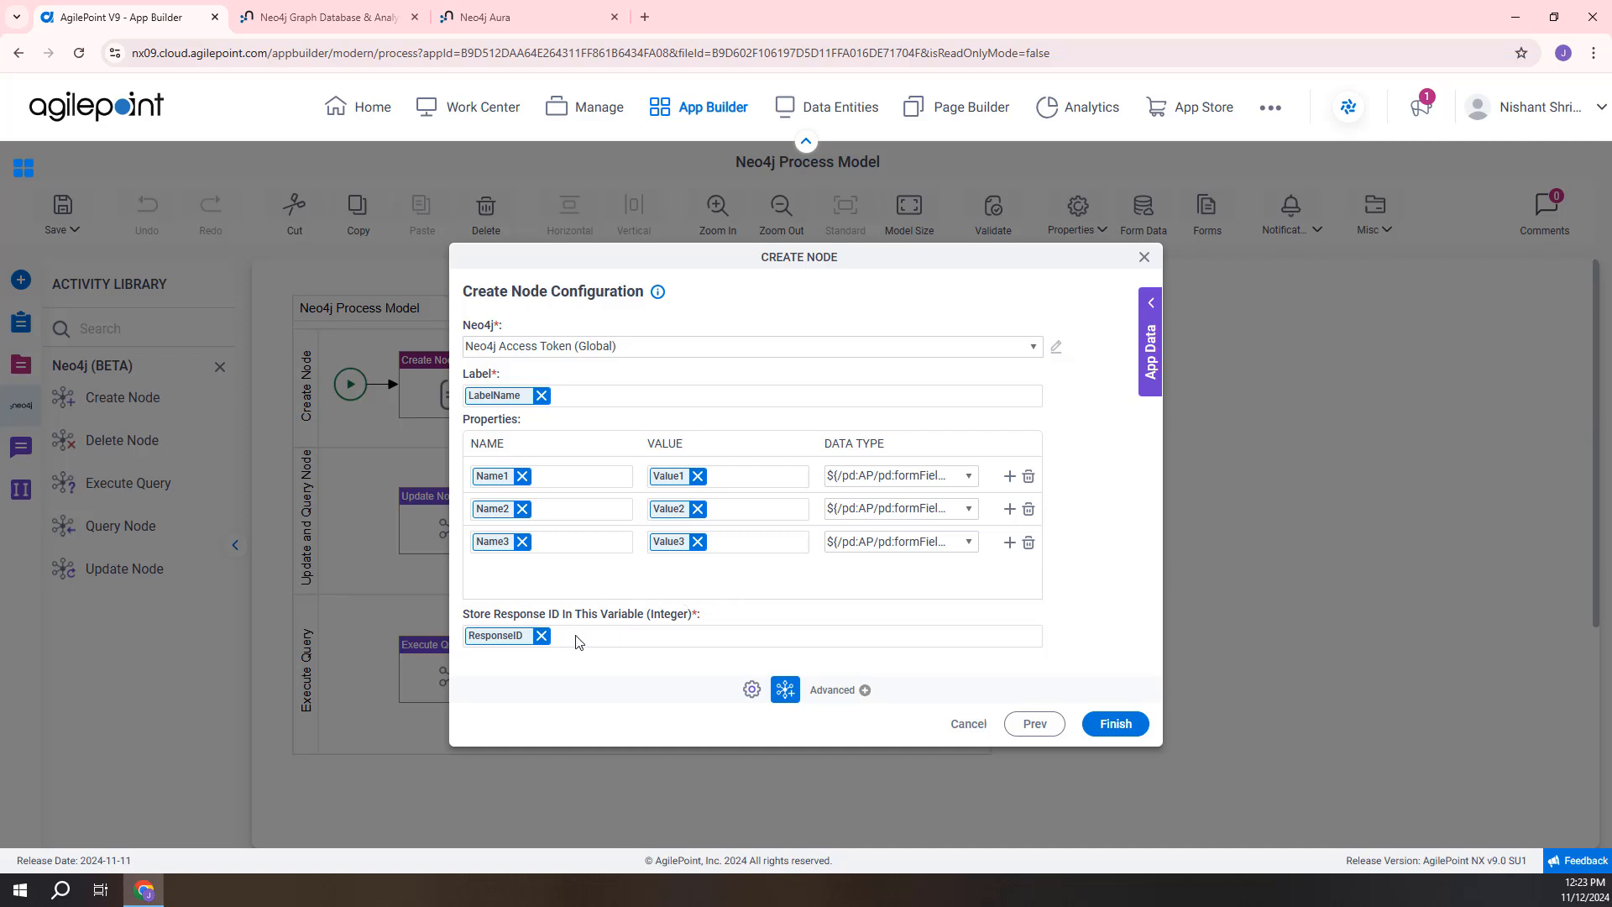
pyautogui.click(967, 727)
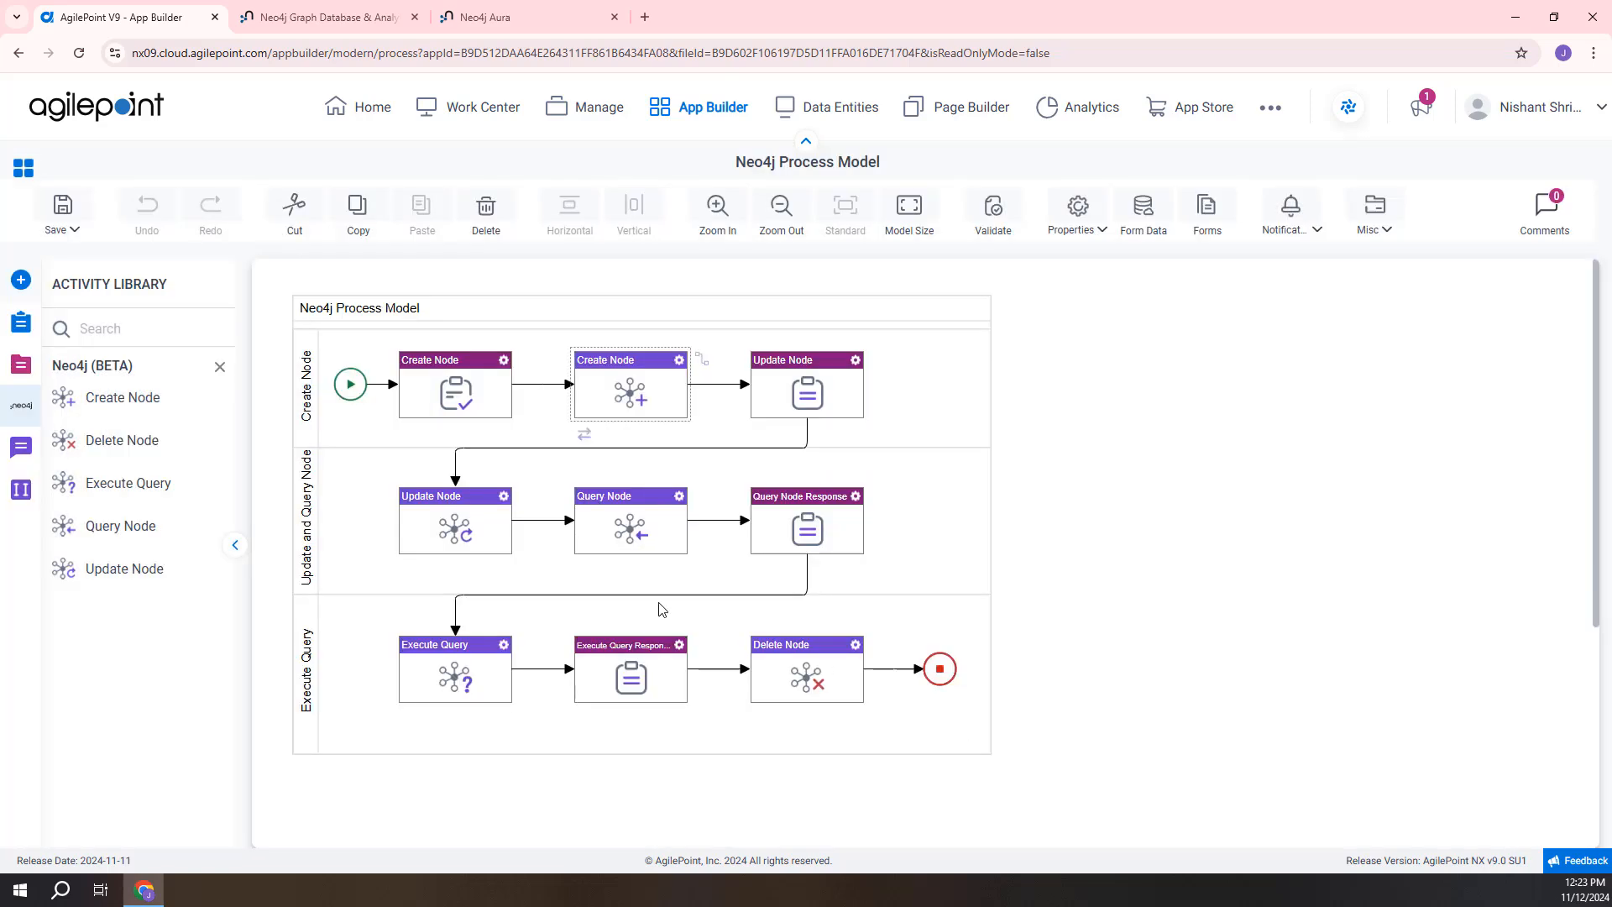
# - Open the Neo4j Update Node activity's configuration and examine its label choices and the action options for node properties
pyautogui.click(503, 497)
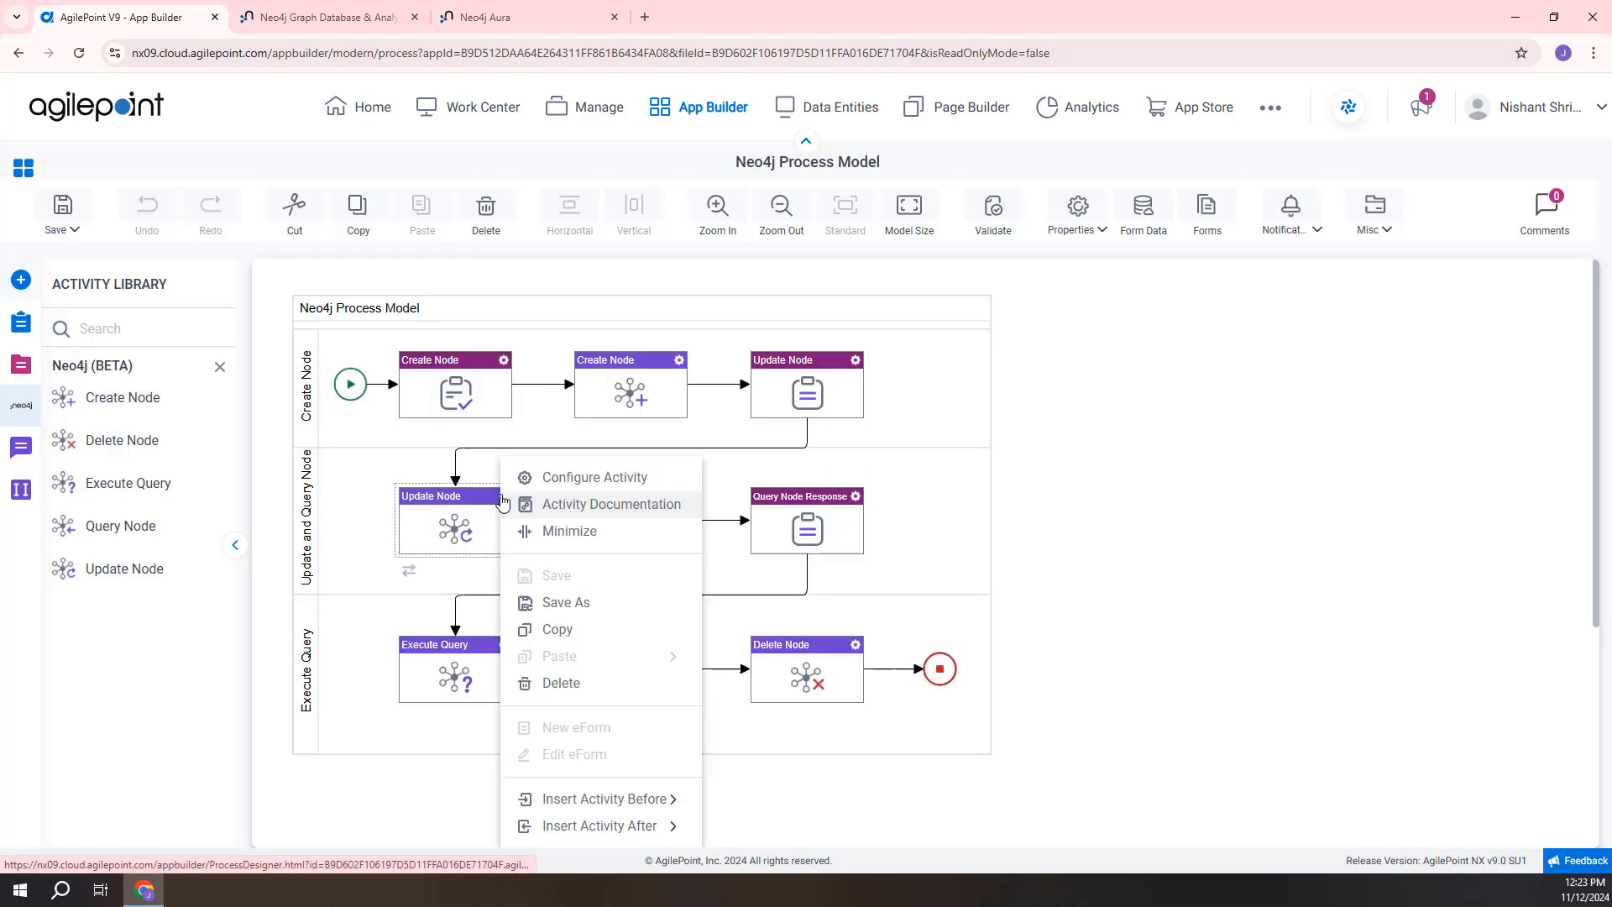
pyautogui.click(543, 480)
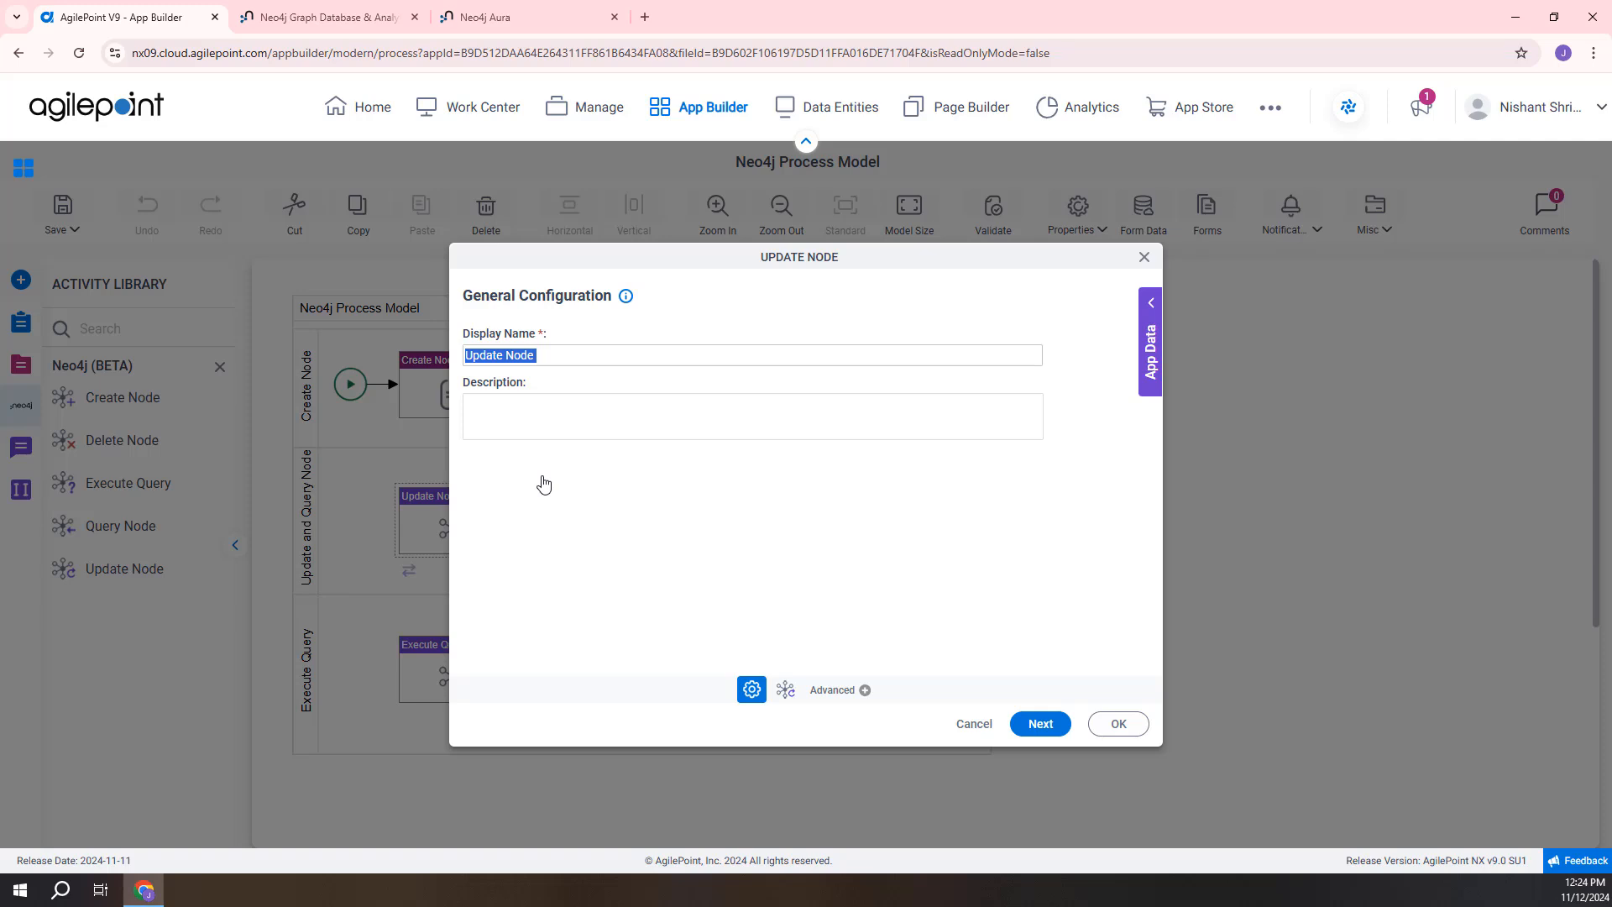
pyautogui.click(1054, 733)
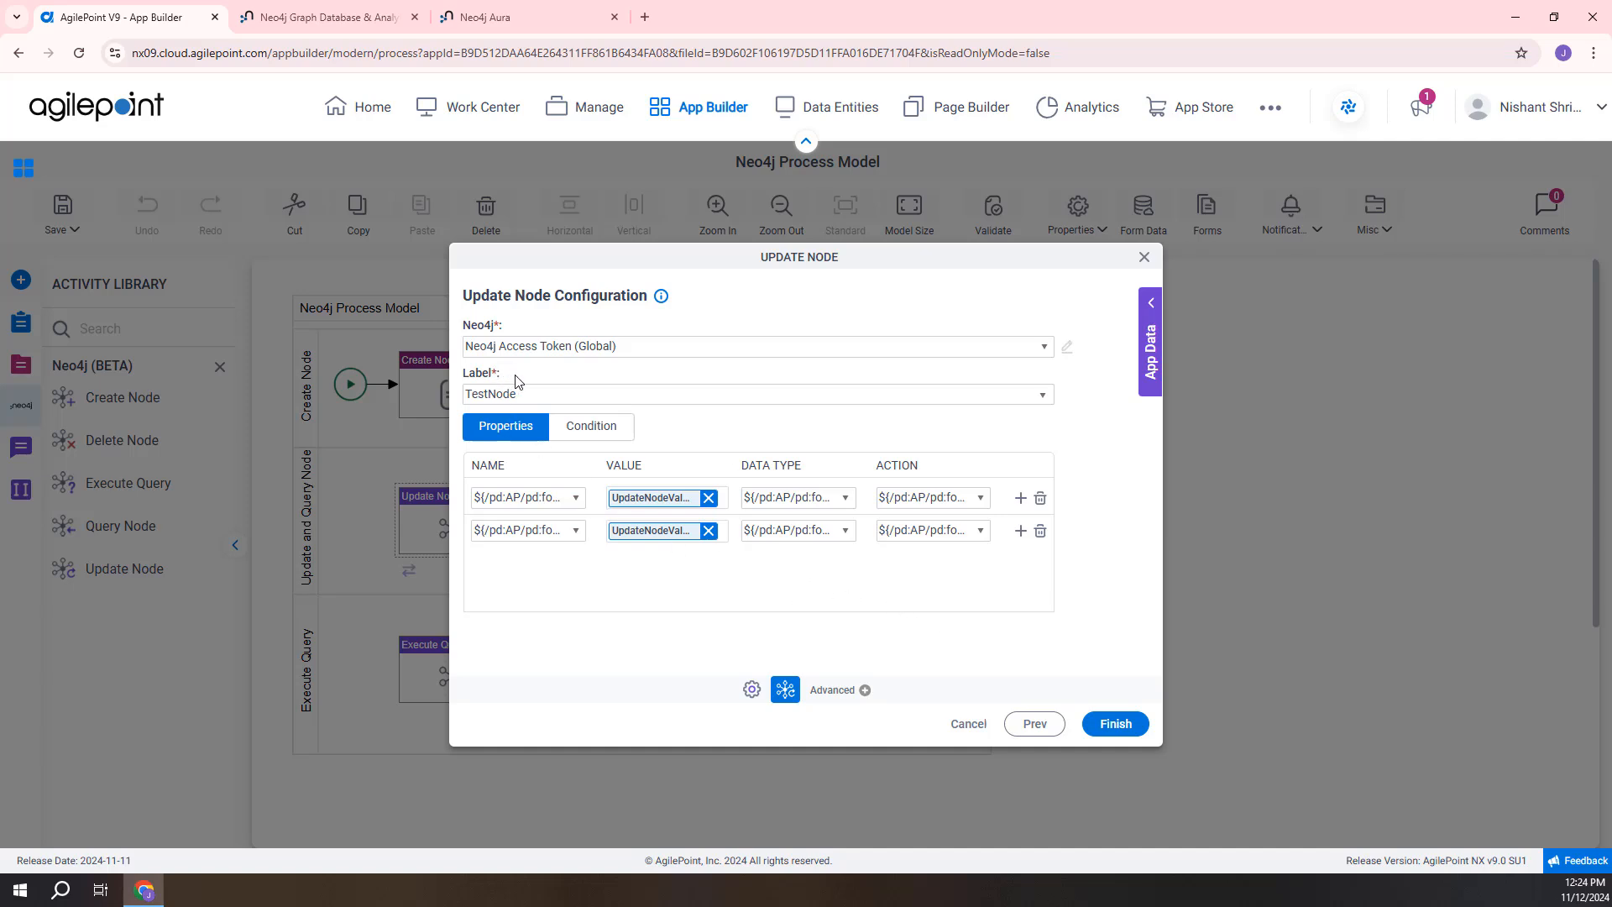
pyautogui.click(1042, 398)
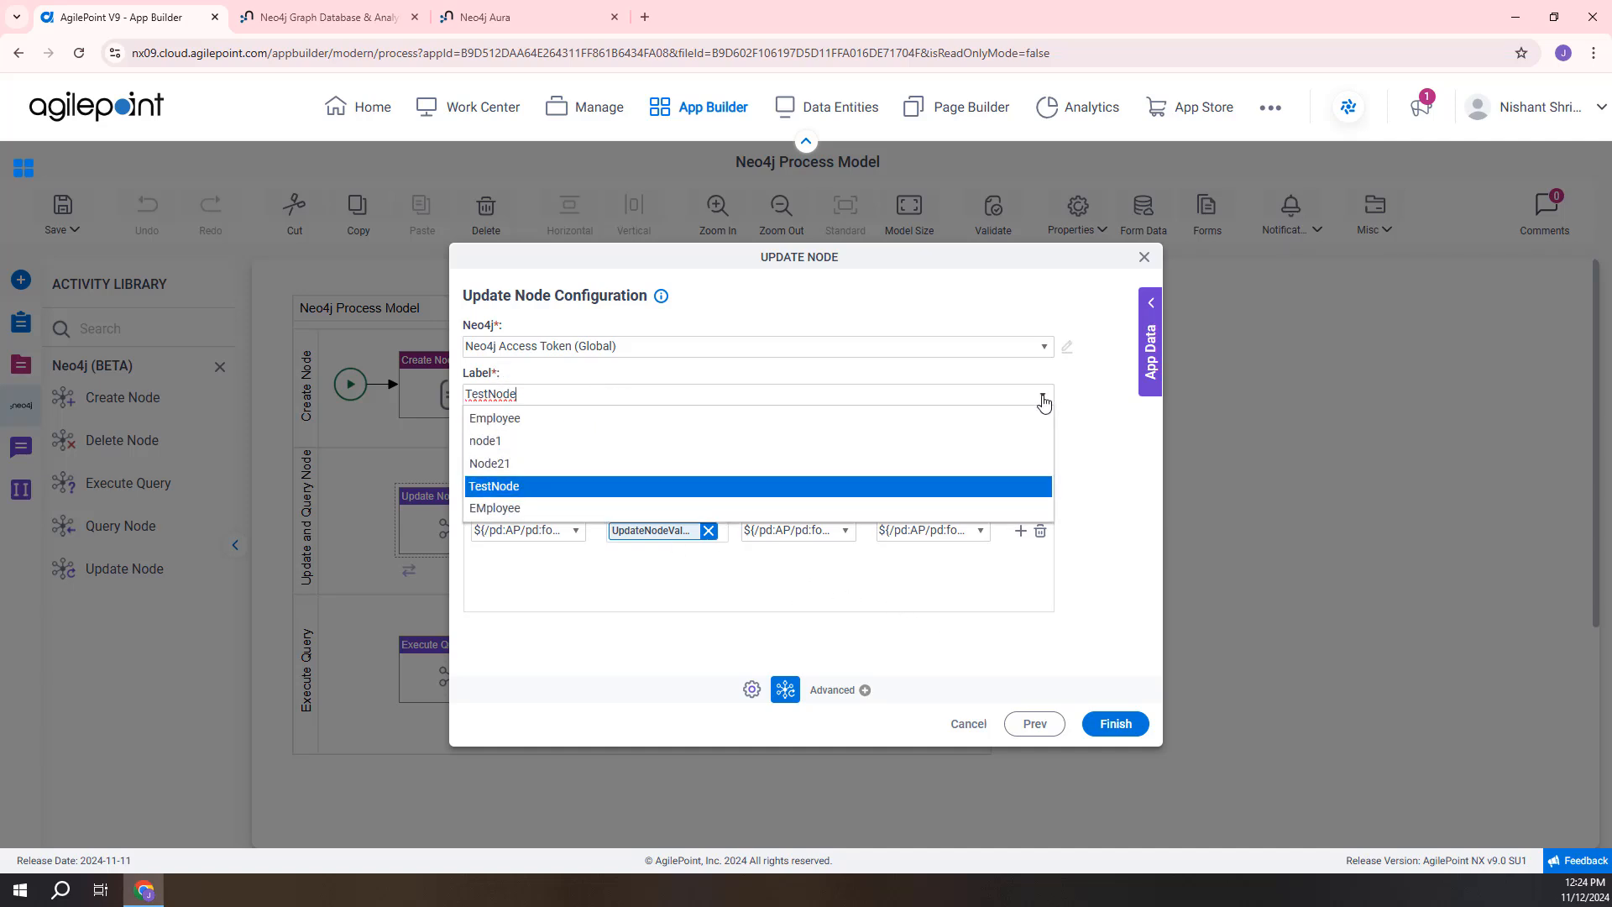
pyautogui.click(1043, 400)
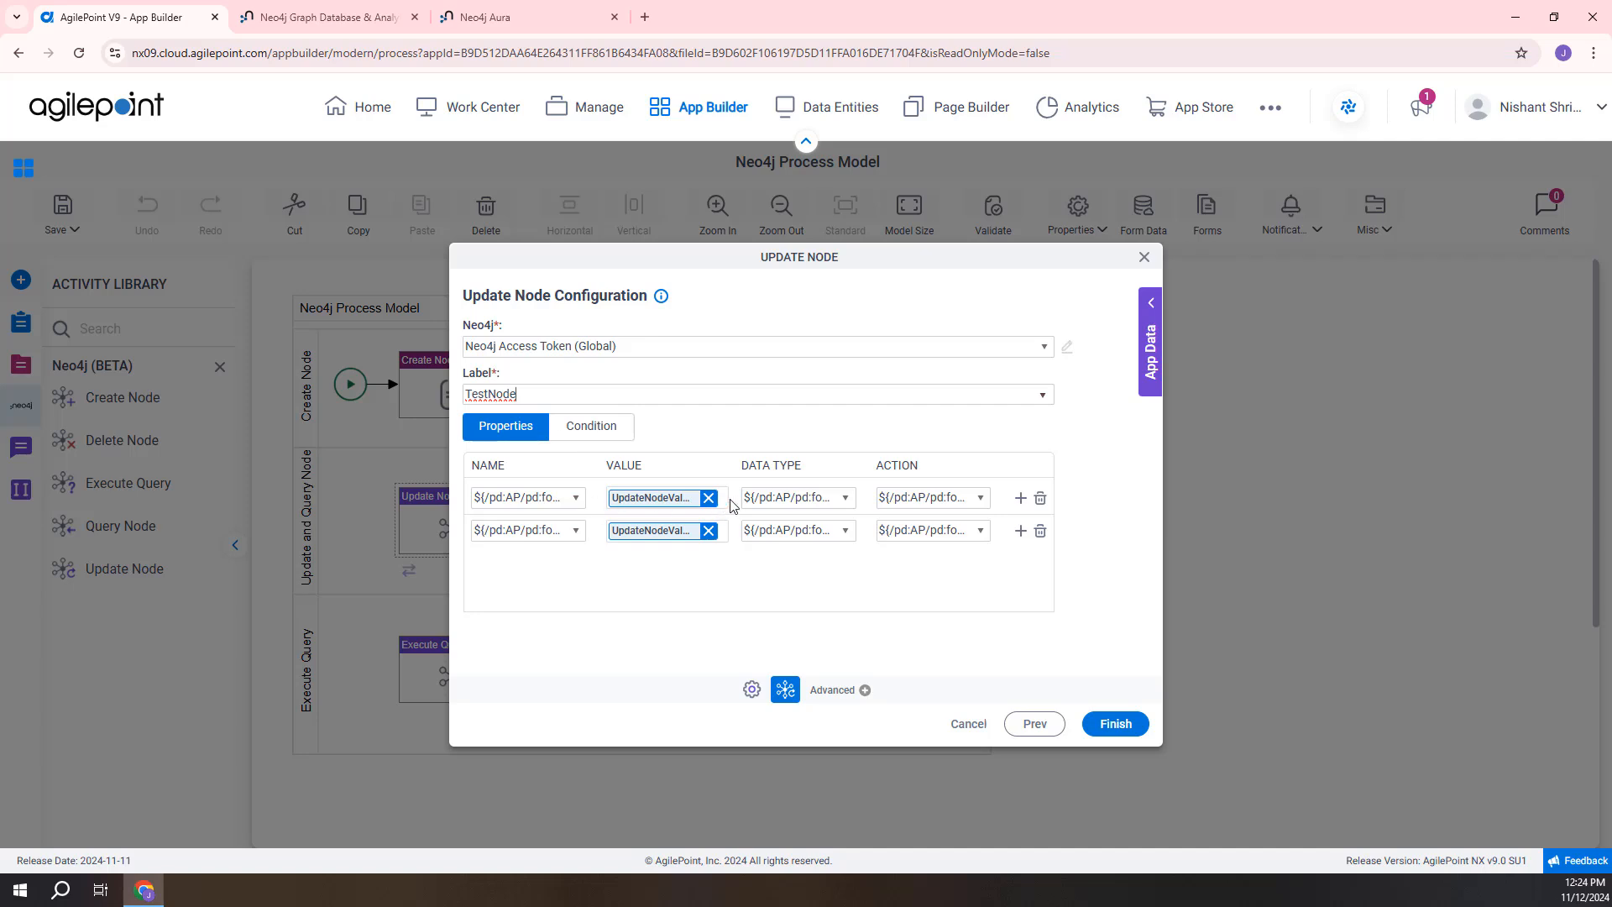
pyautogui.click(980, 502)
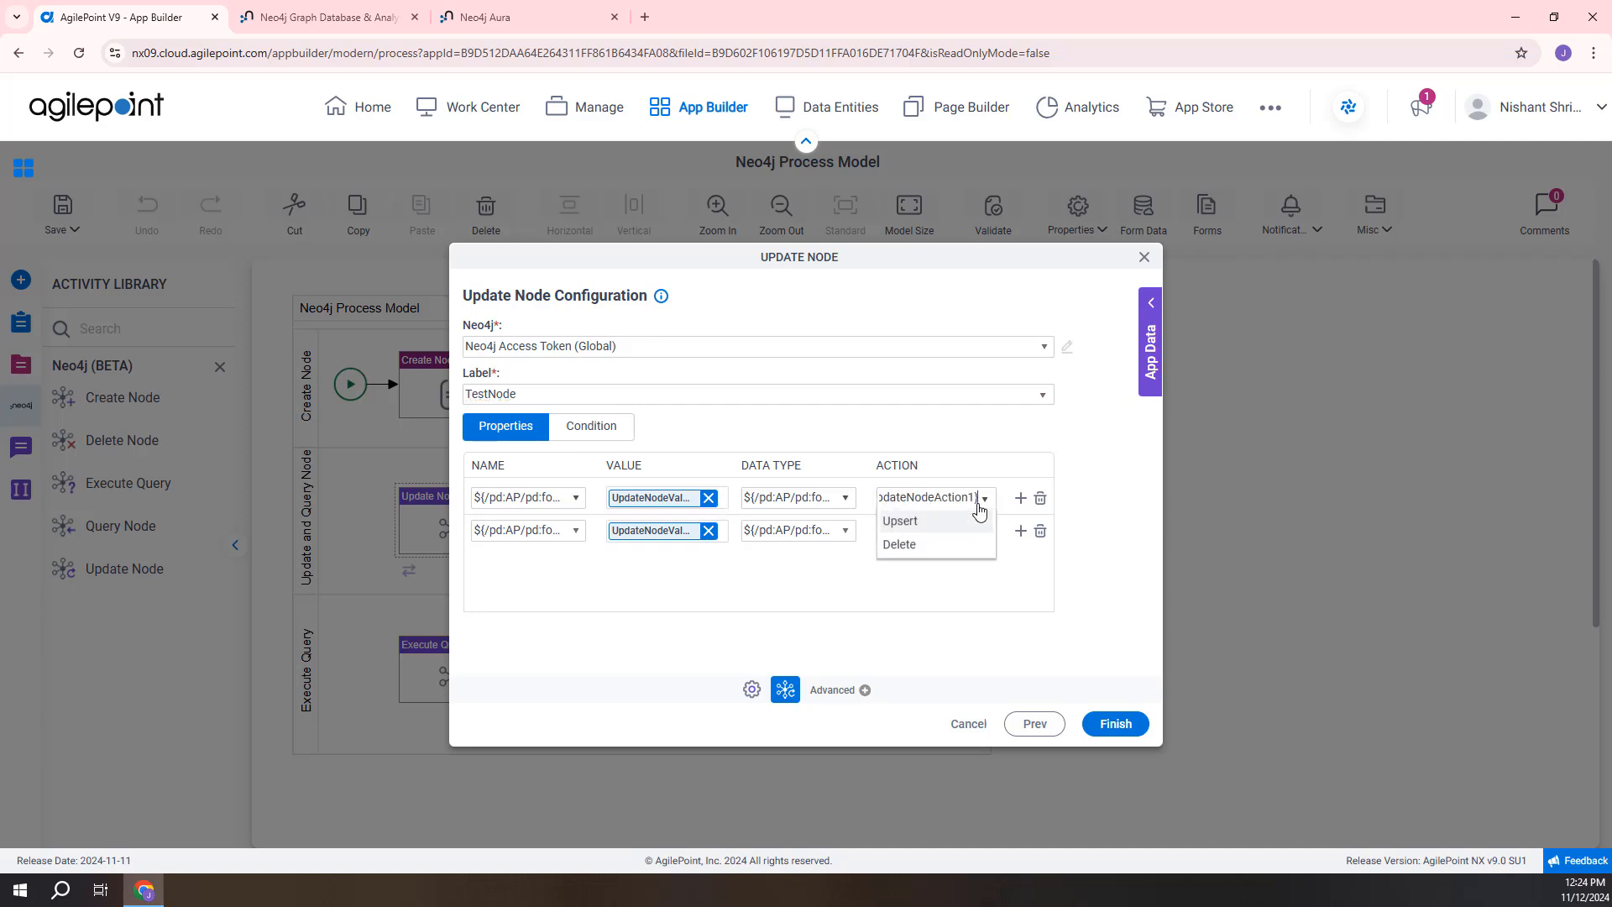
pyautogui.click(801, 574)
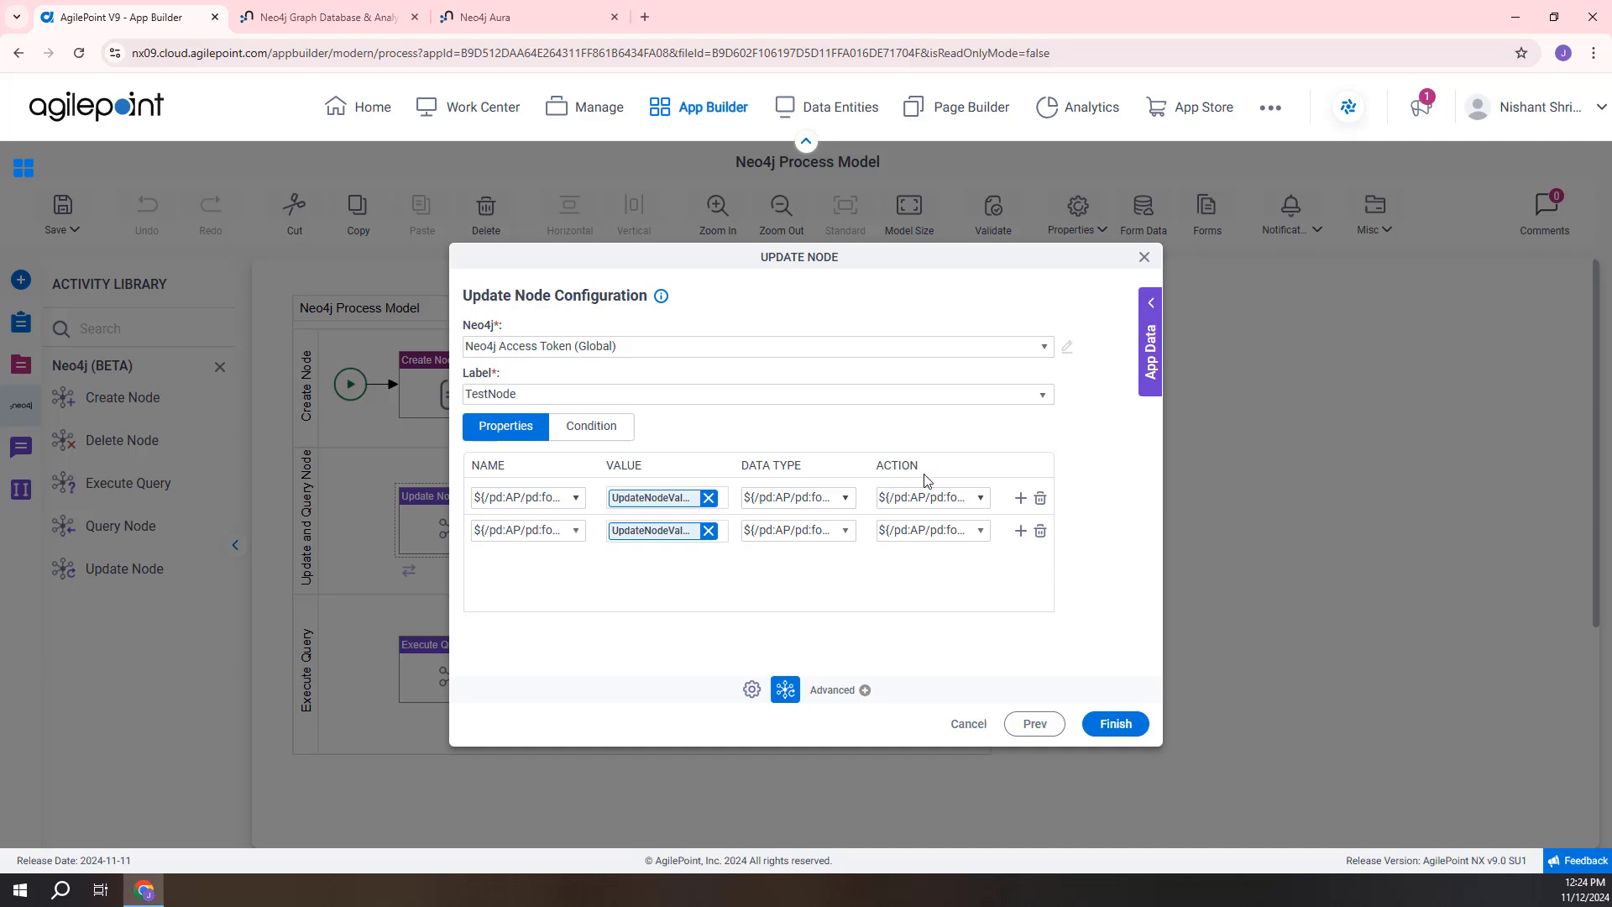
# - Enter the Update Node condition node.EmpID=26 using the EmpID property, and close the activity configuration without saving
pyautogui.click(603, 436)
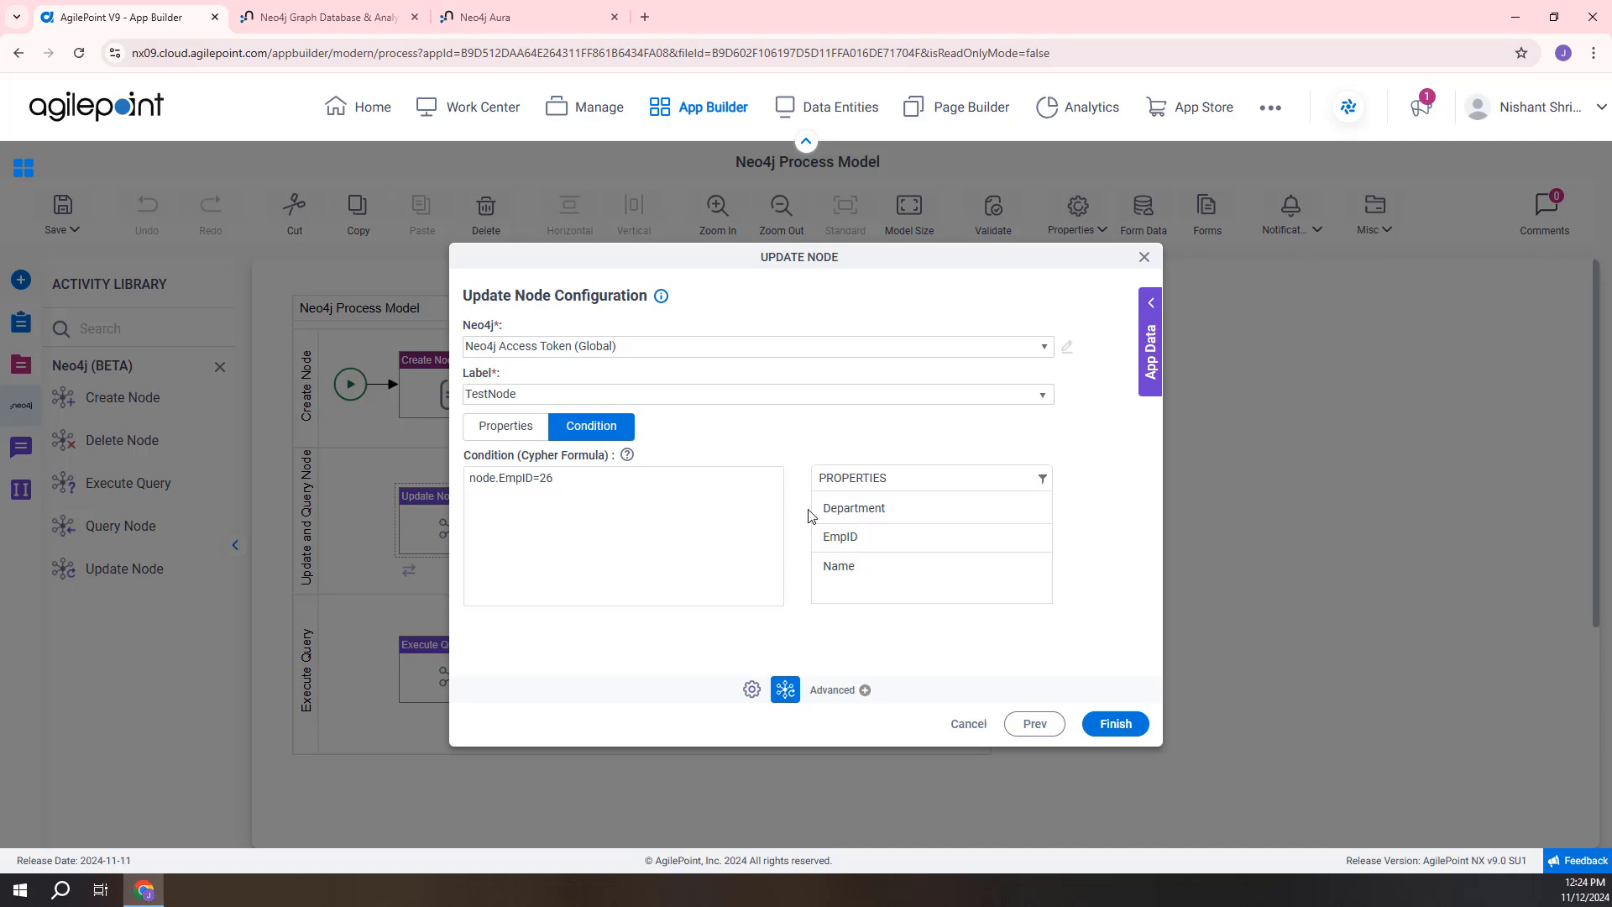
pyautogui.moveTo(846, 542); pyautogui.dragTo(388, 461)
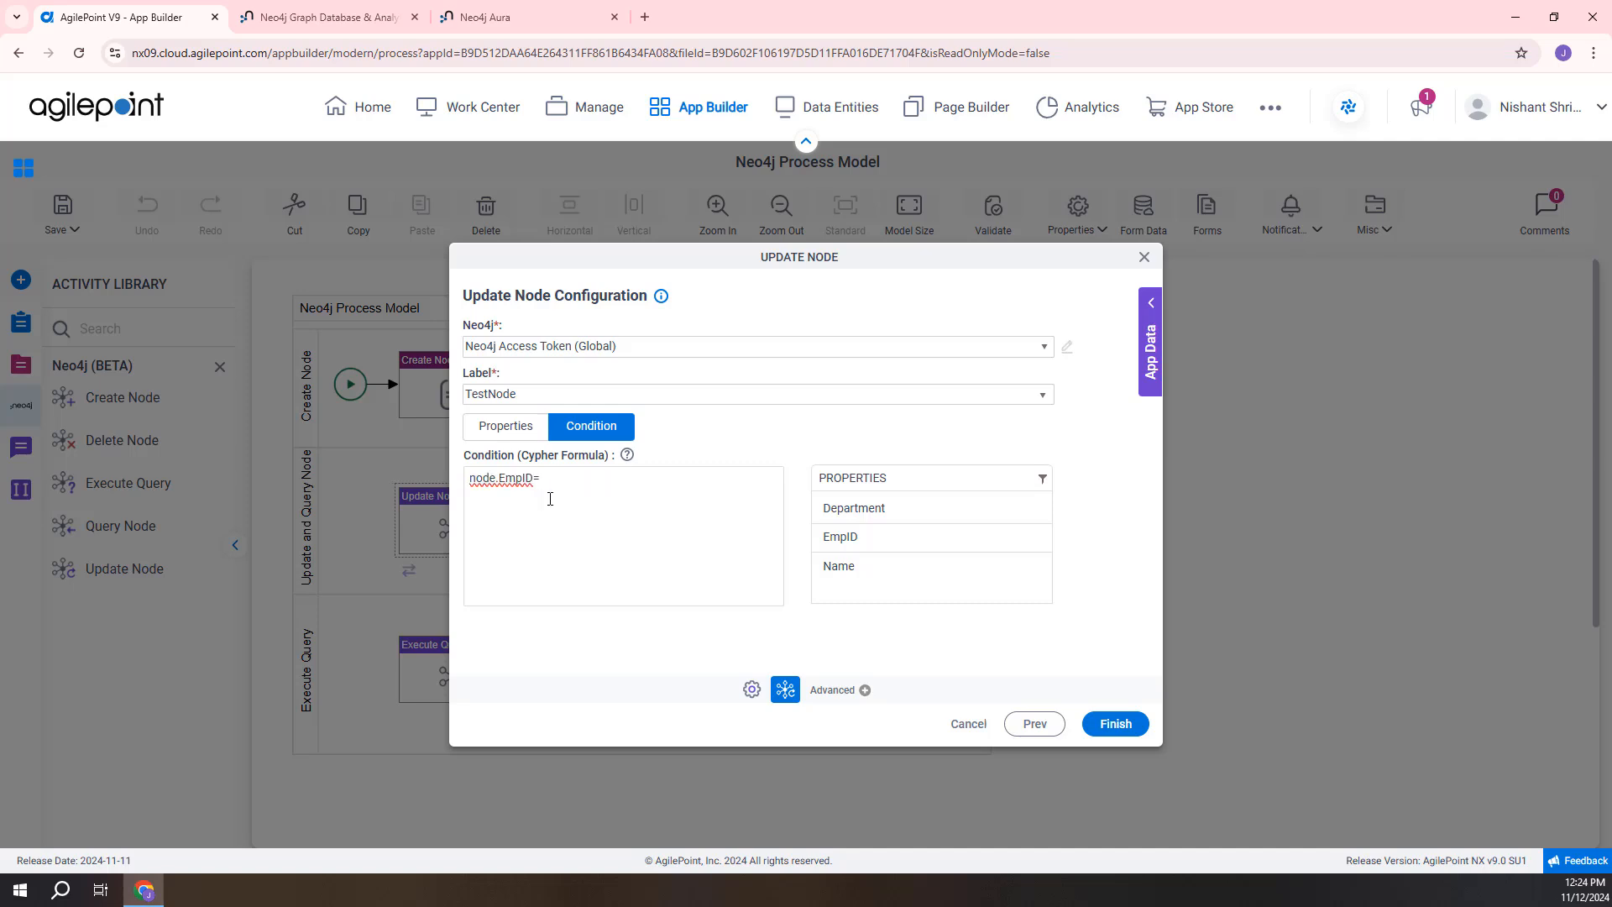
pyautogui.write('26')
pyautogui.click(967, 724)
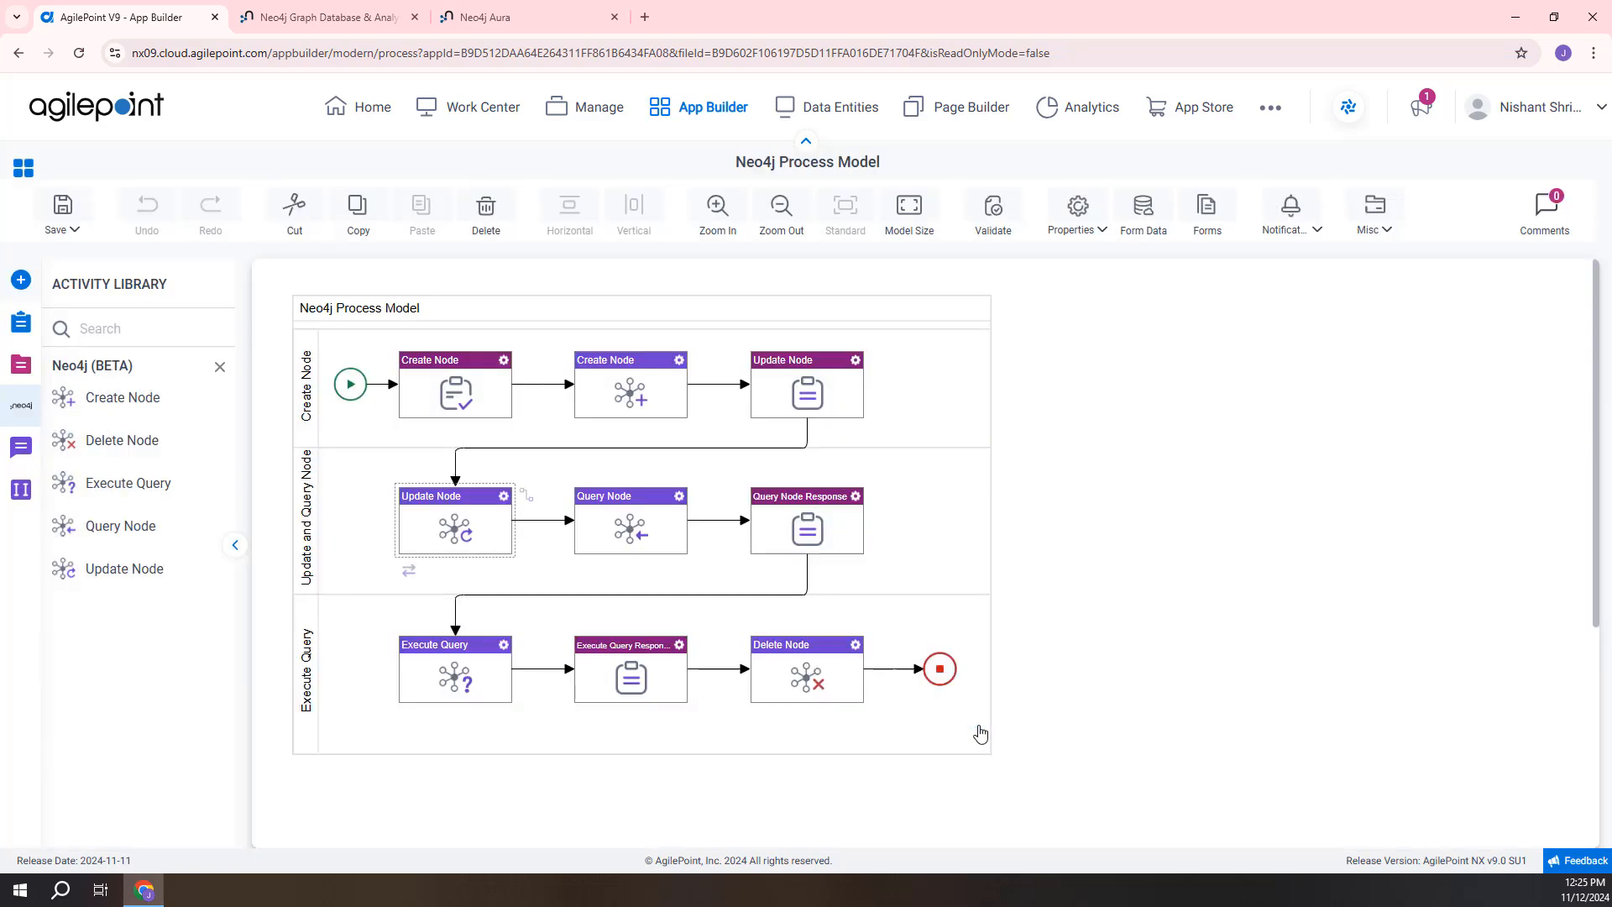
# - Open the Query Node activity's configuration and examine its filter condition, sorting and pagination settings, and distinct options
pyautogui.click(679, 501)
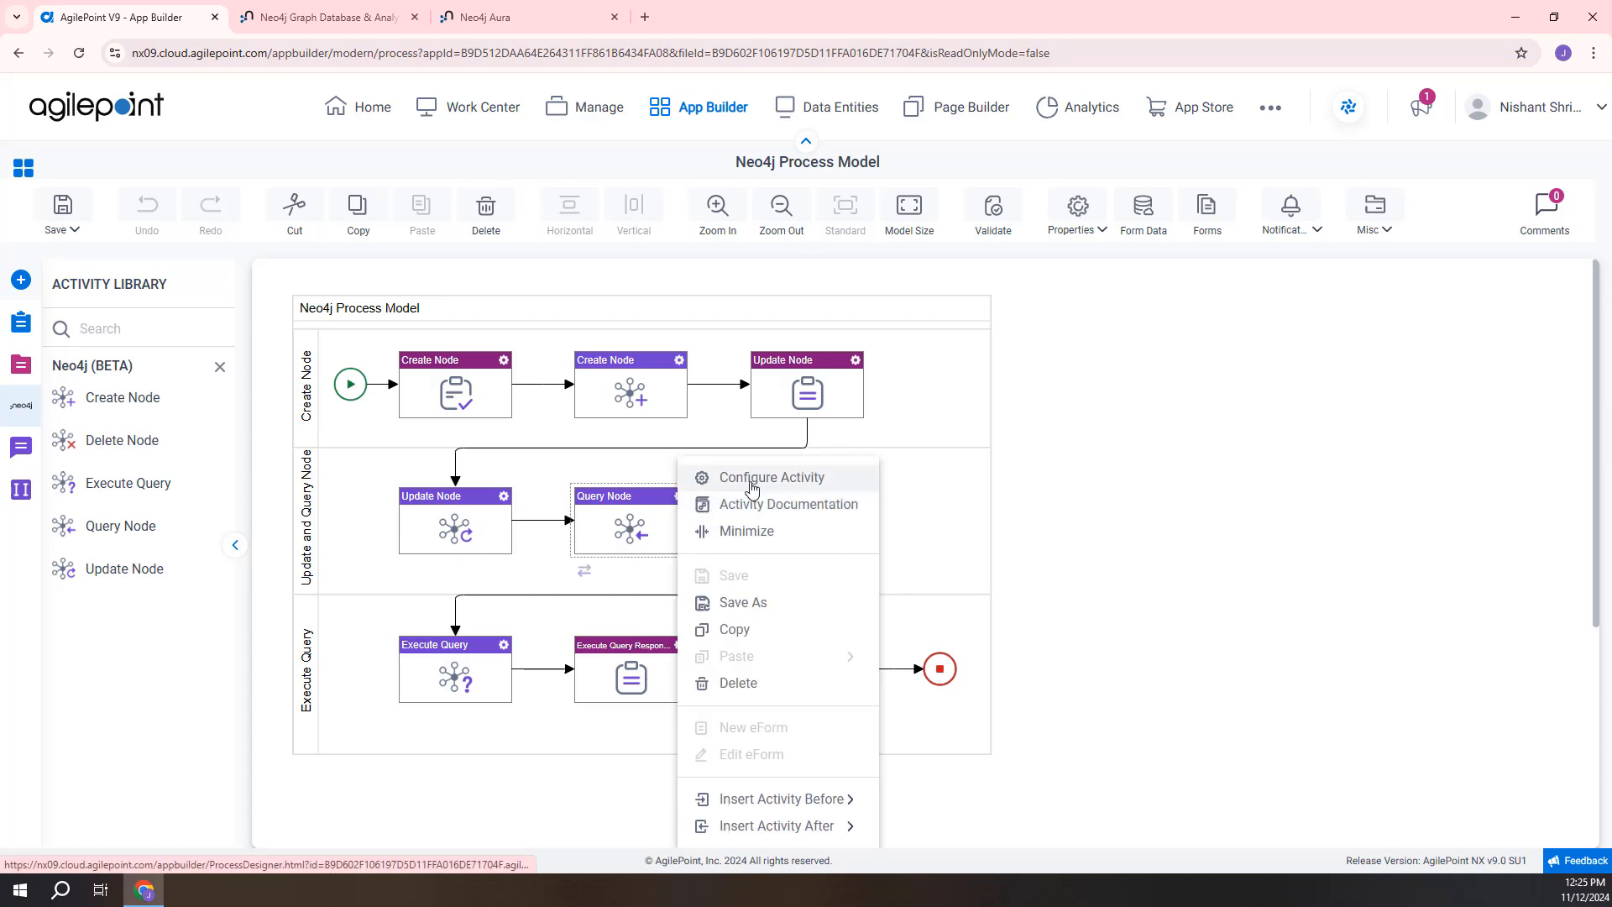
pyautogui.click(752, 488)
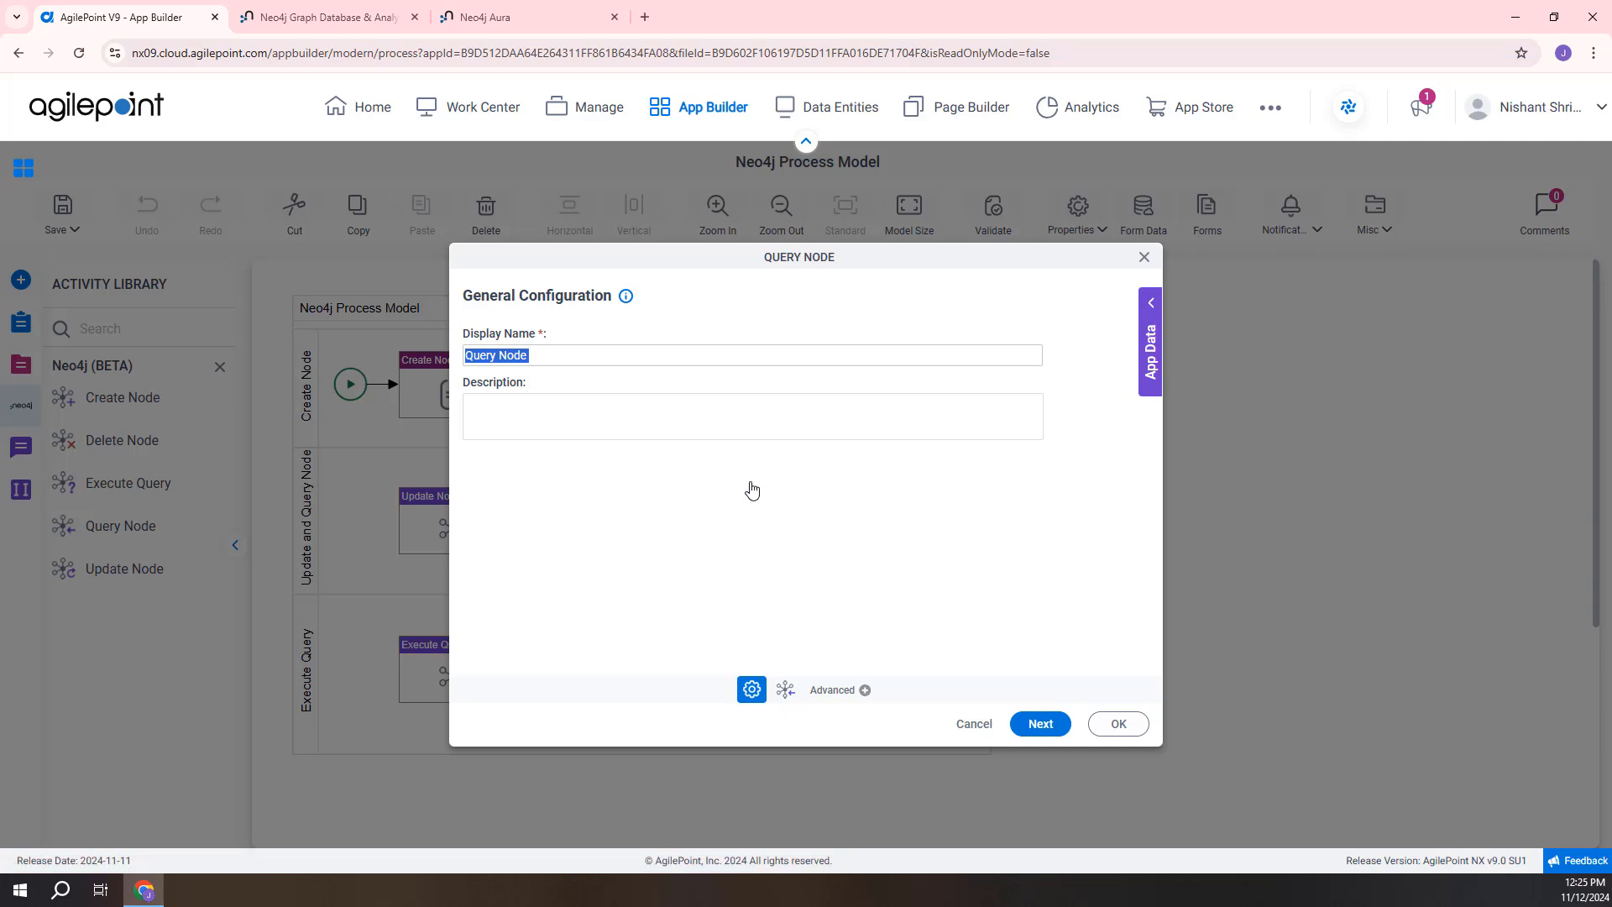
pyautogui.click(1030, 722)
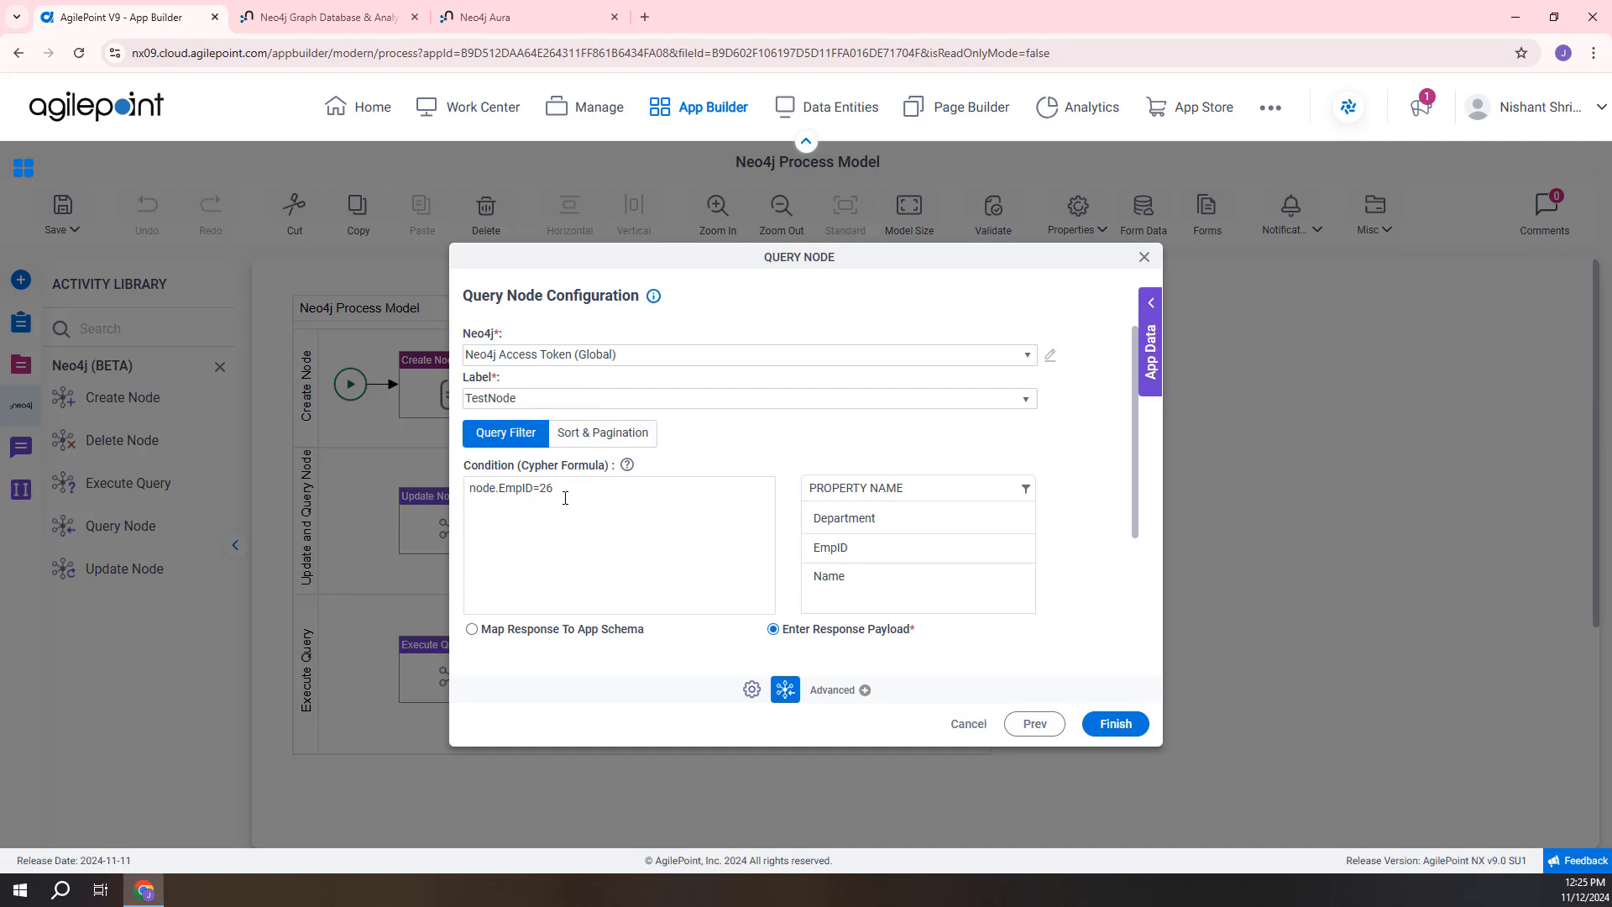
pyautogui.click(602, 443)
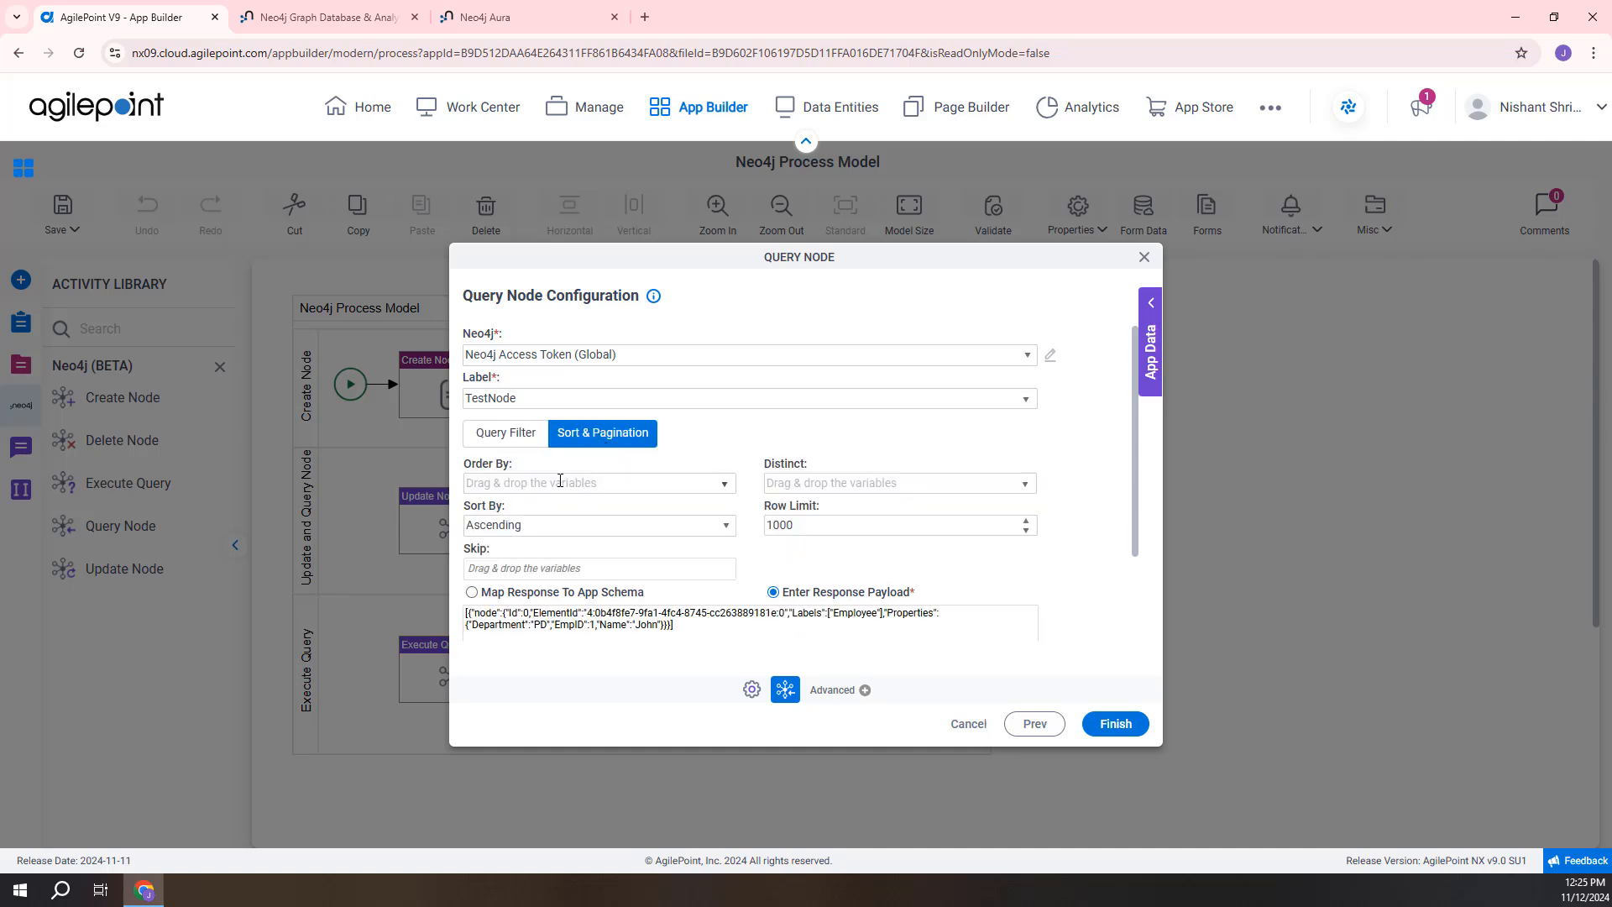
pyautogui.click(1025, 485)
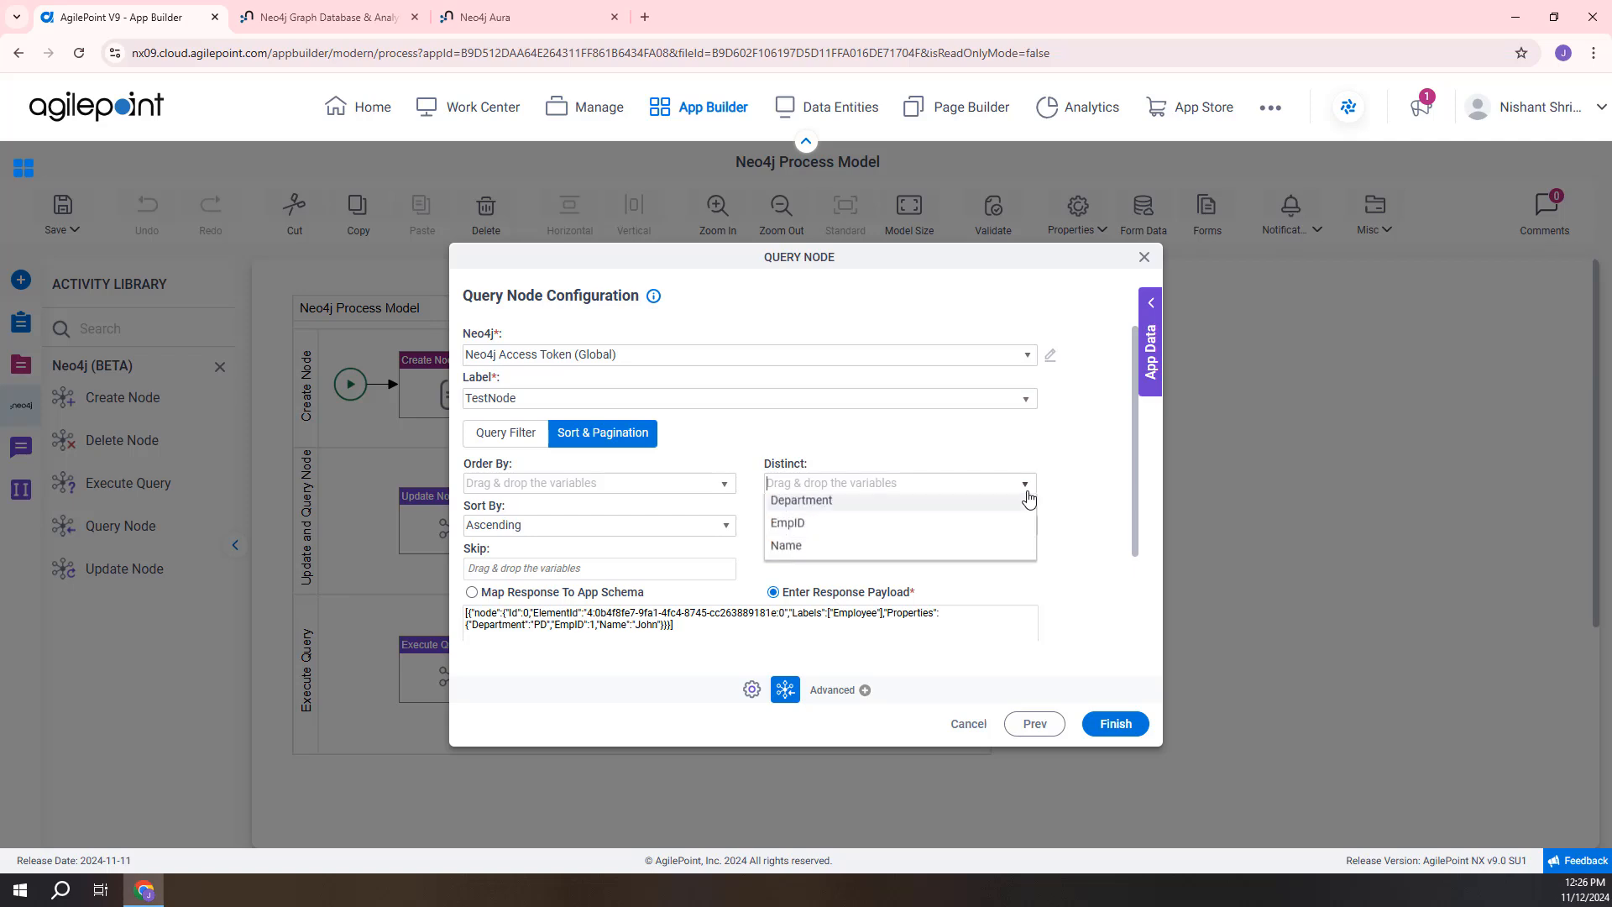
pyautogui.click(1051, 478)
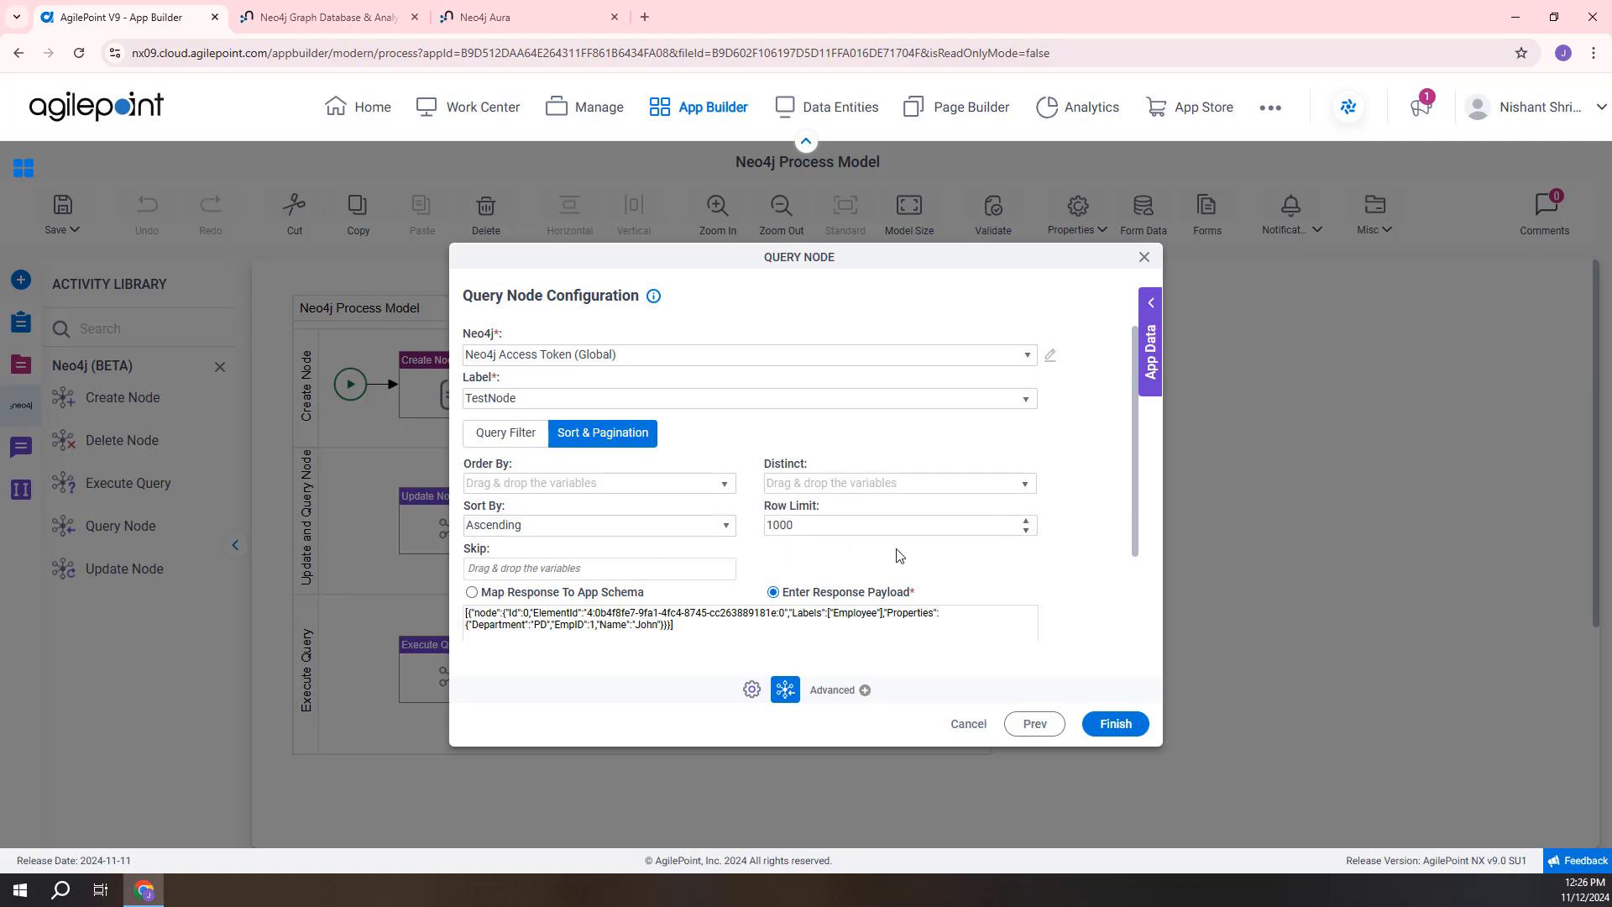
# - Examine the Query Node response payload and its schema mapping to the process fields, and close the configuration without changes
pyautogui.scroll(-2, 697, 504)
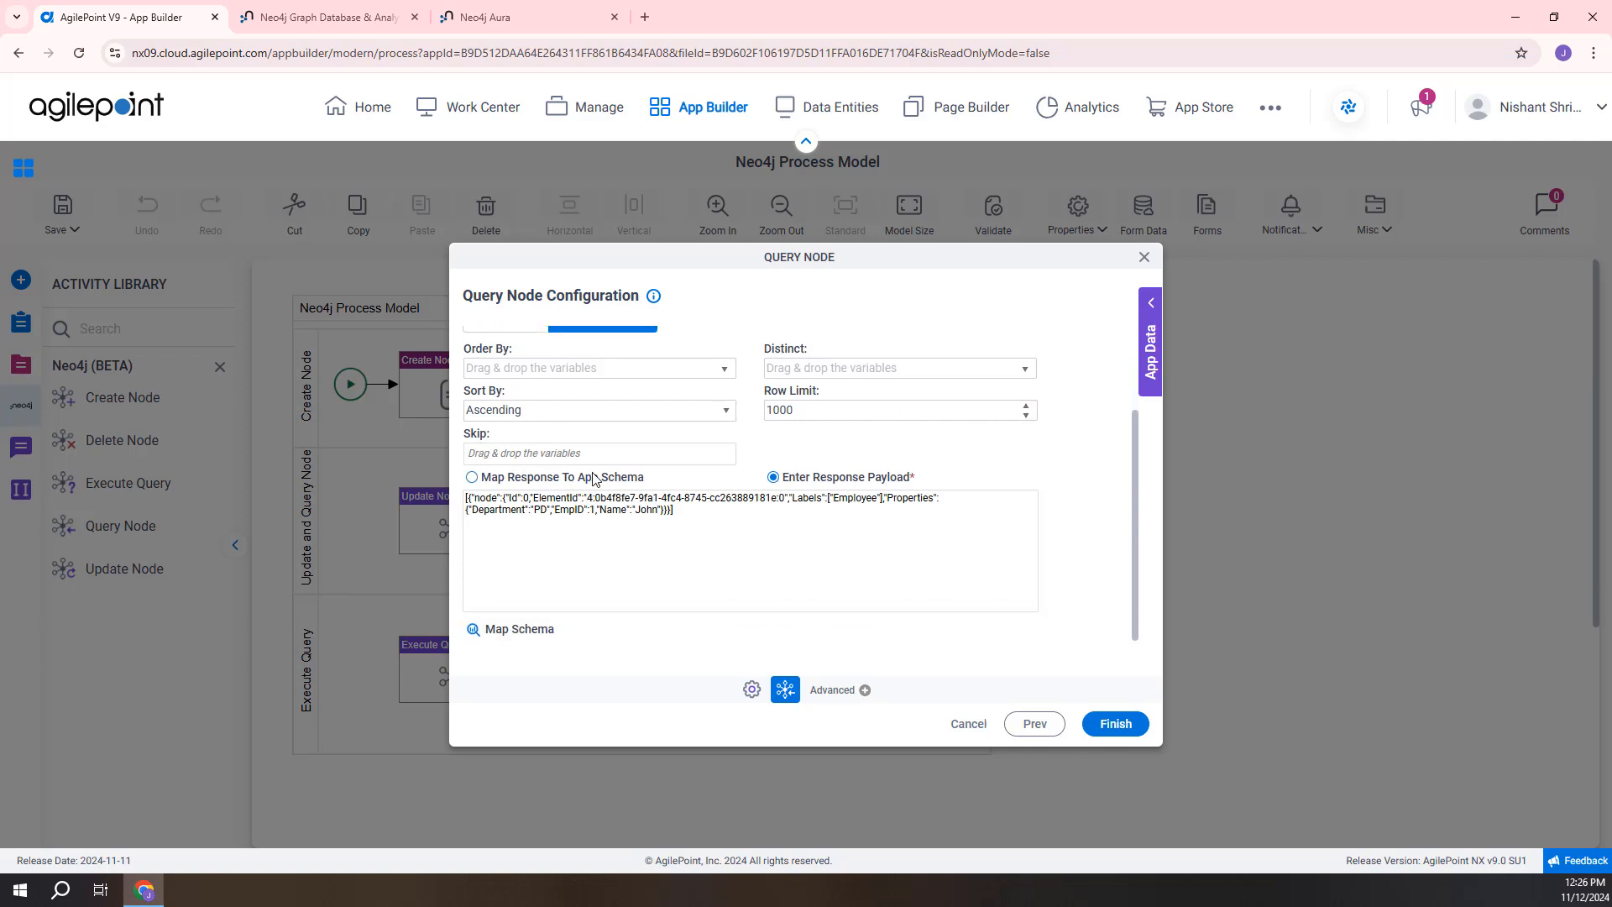
pyautogui.scroll(1, 554, 480)
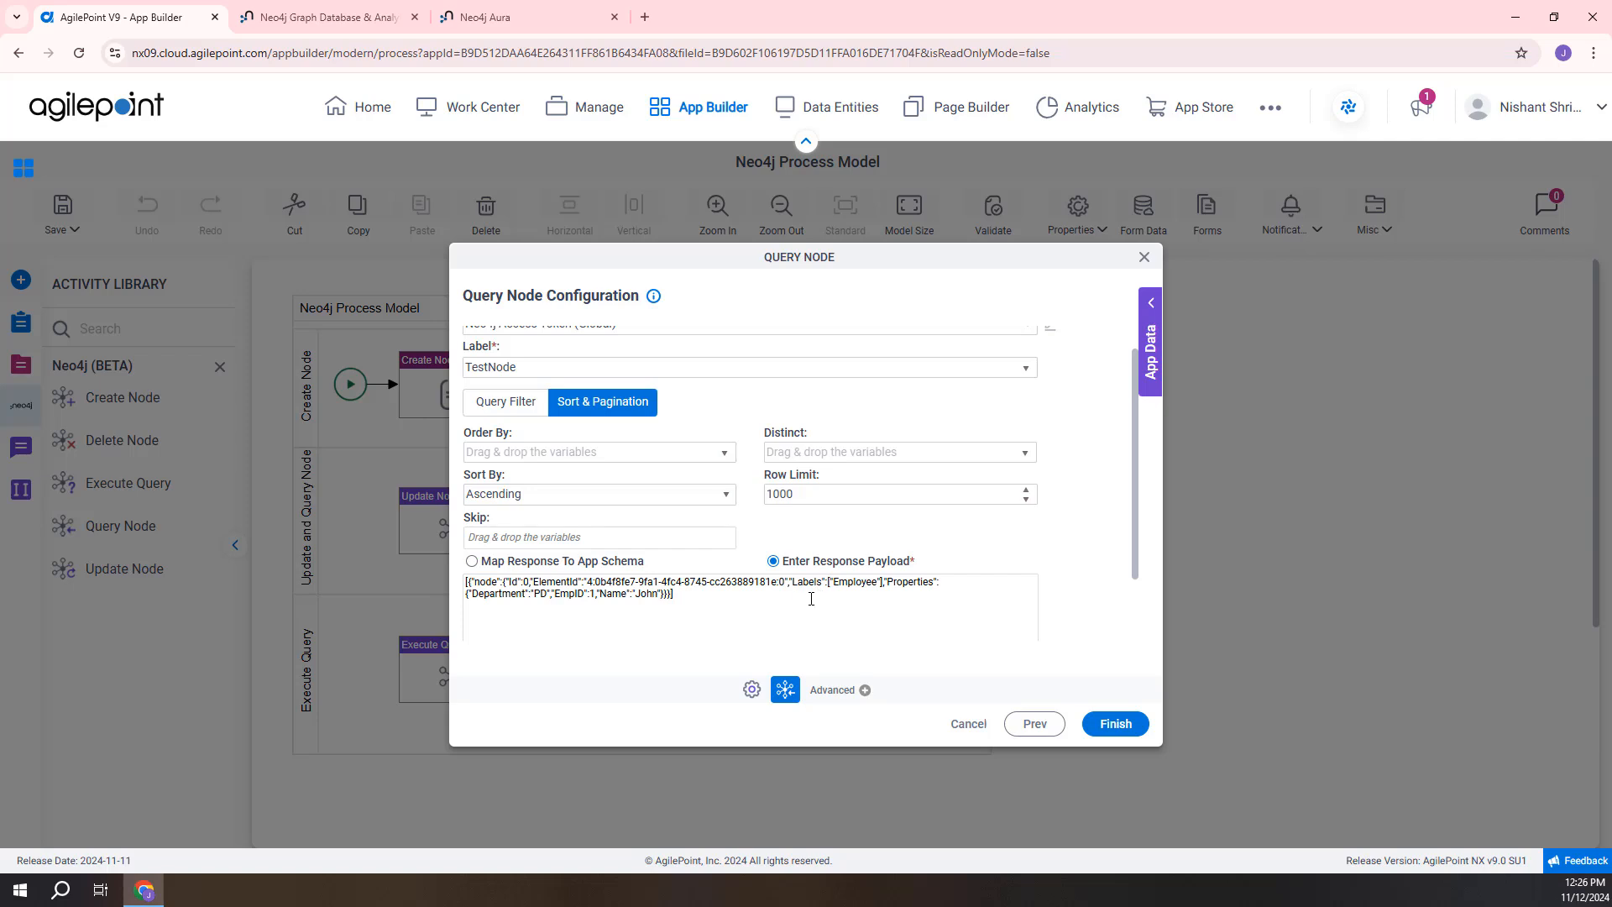
pyautogui.scroll(-1, 792, 604)
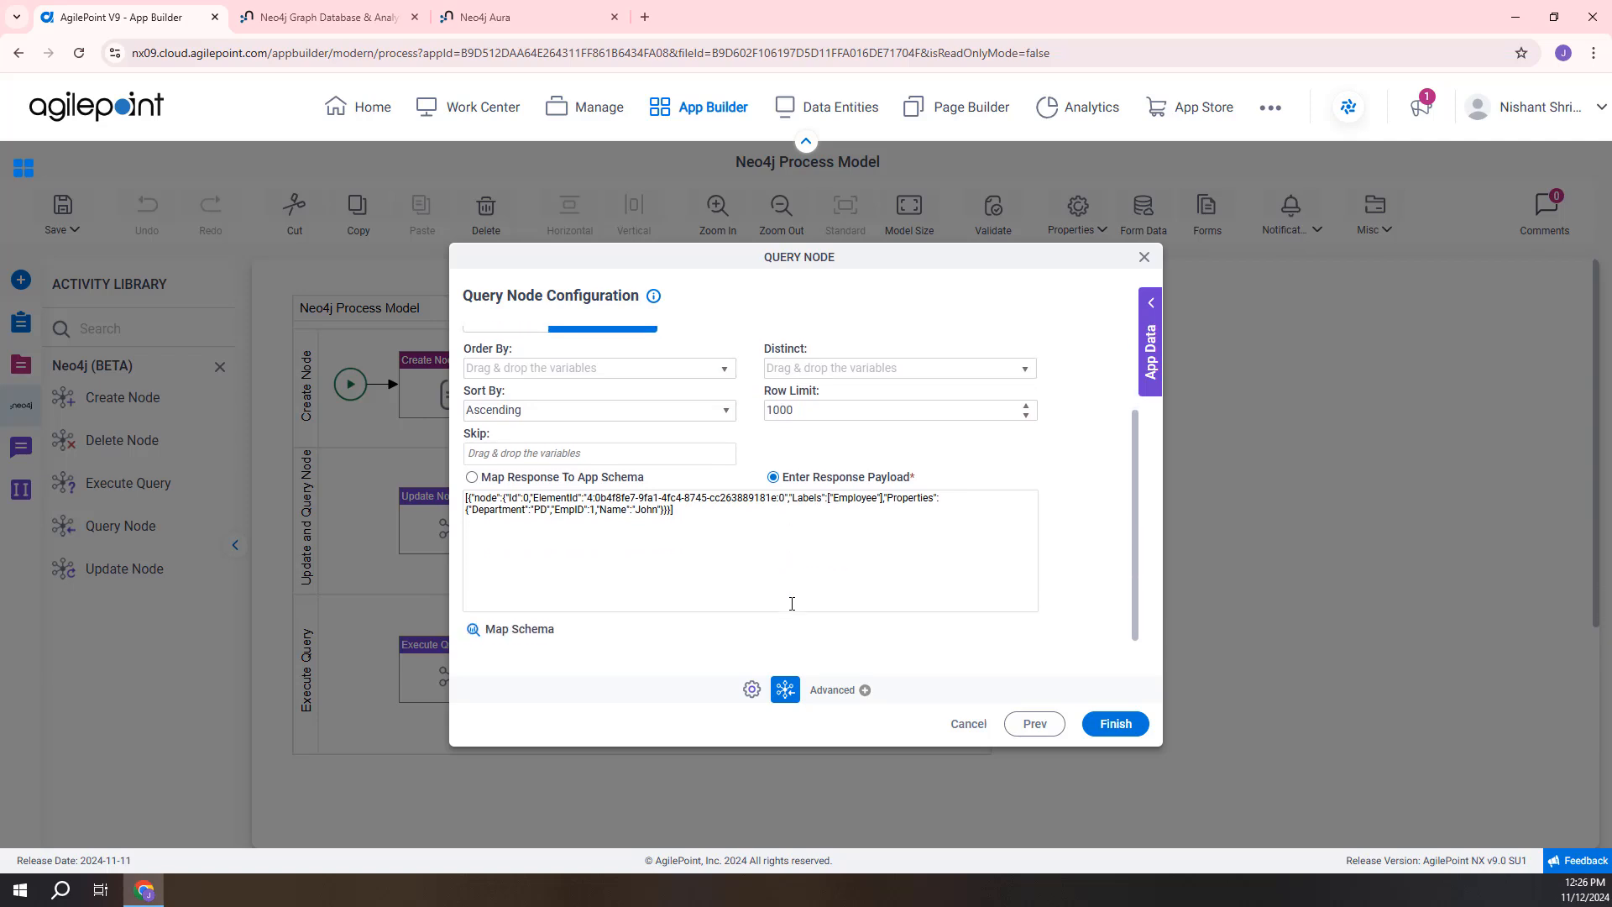
pyautogui.click(505, 631)
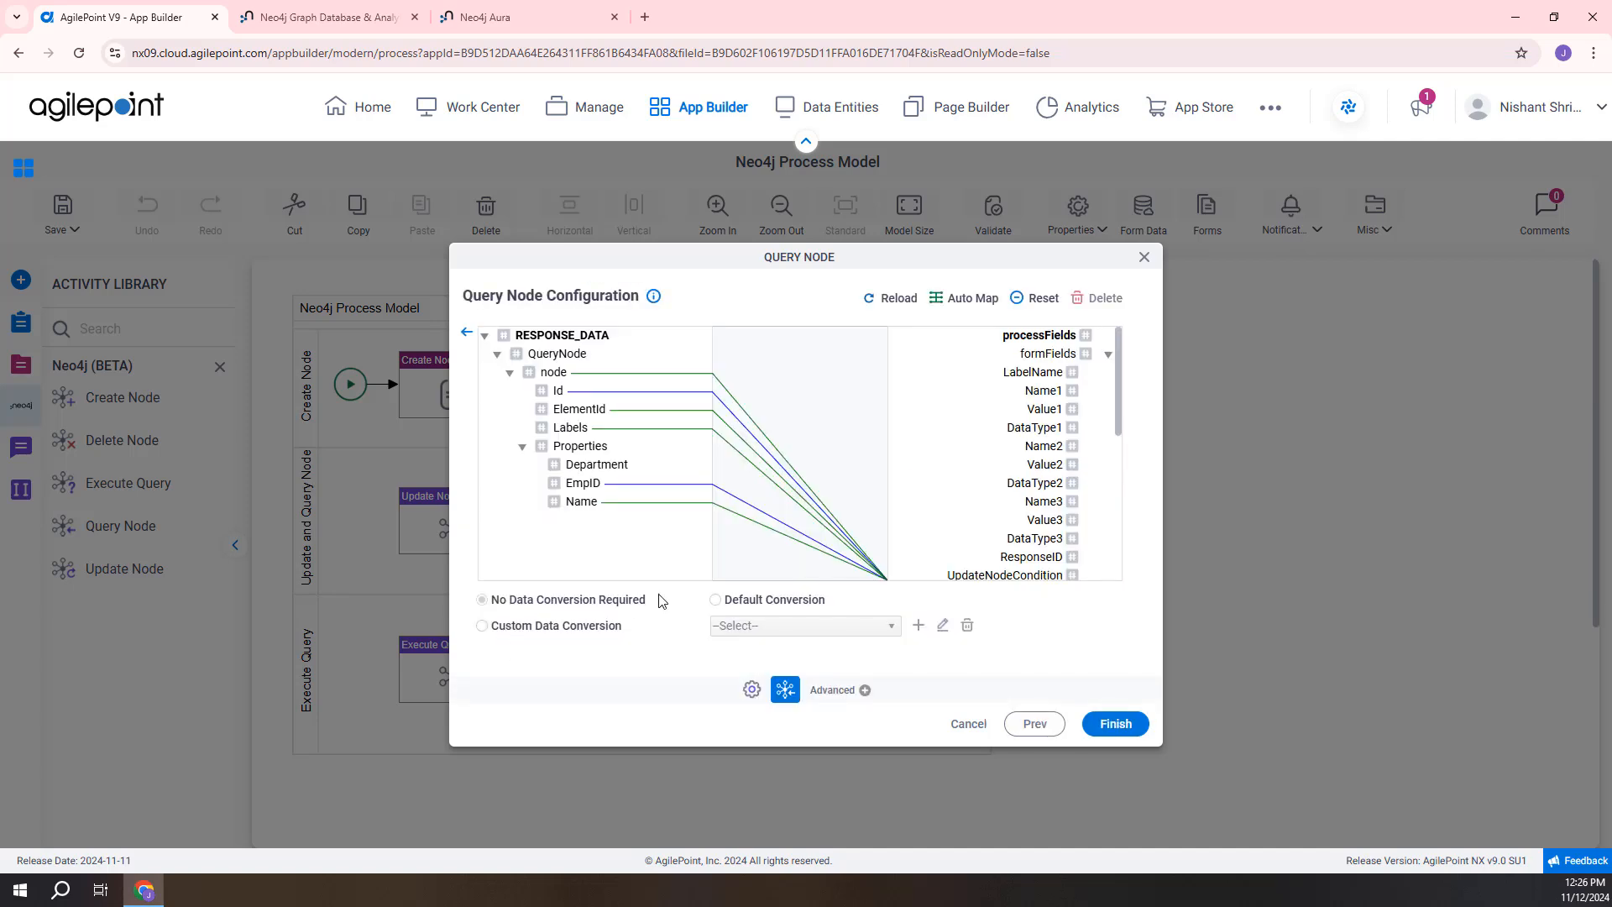
pyautogui.click(467, 333)
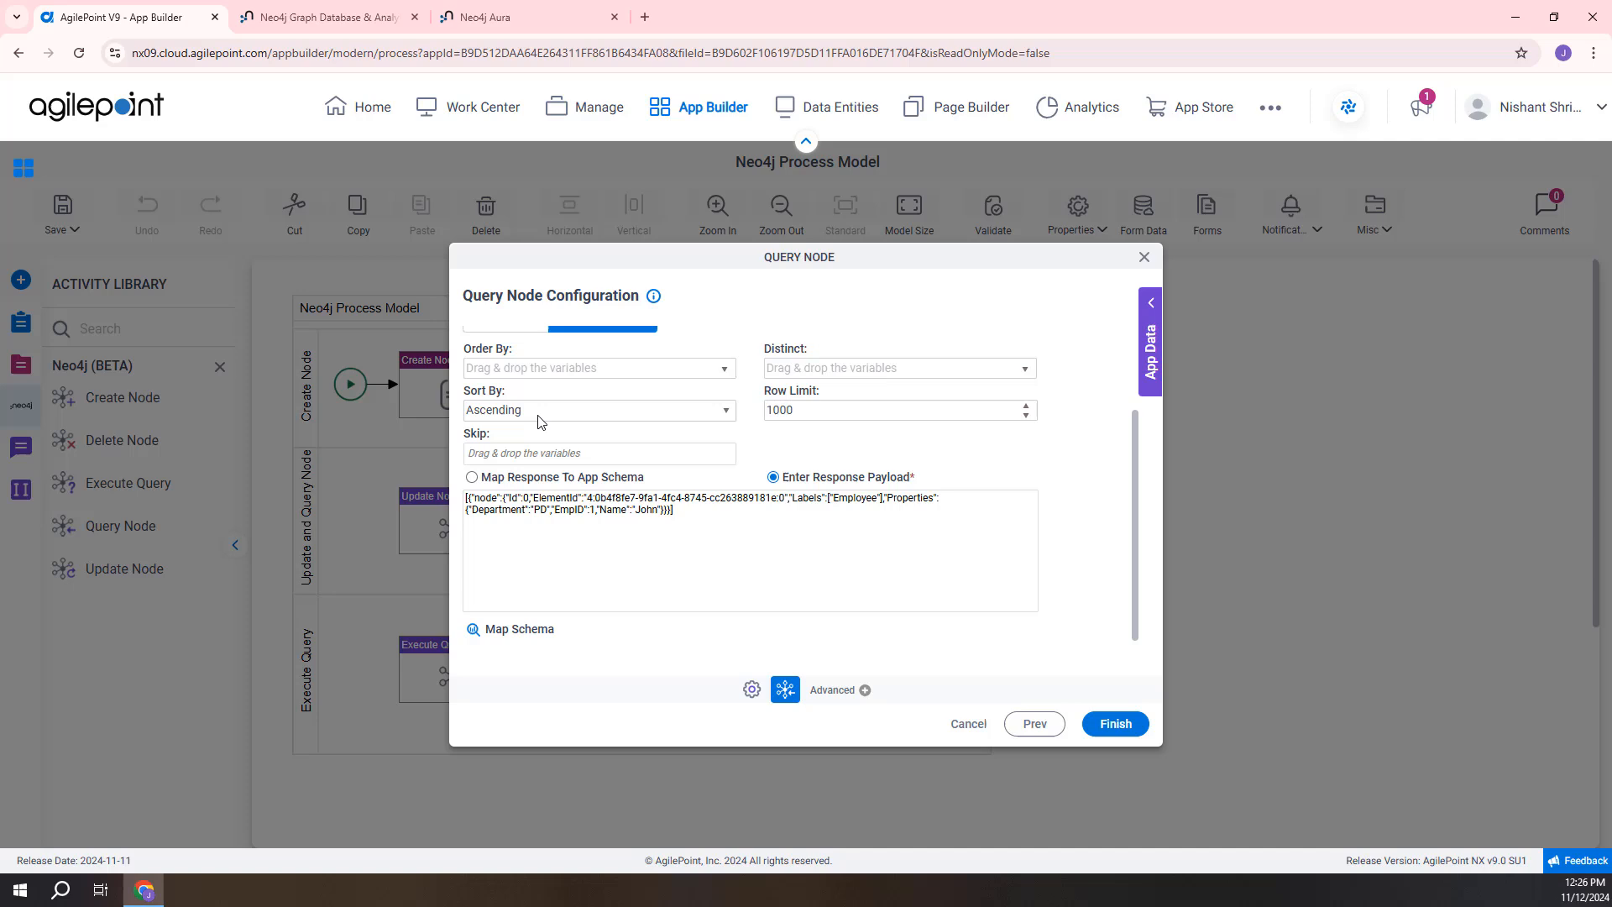
pyautogui.click(957, 727)
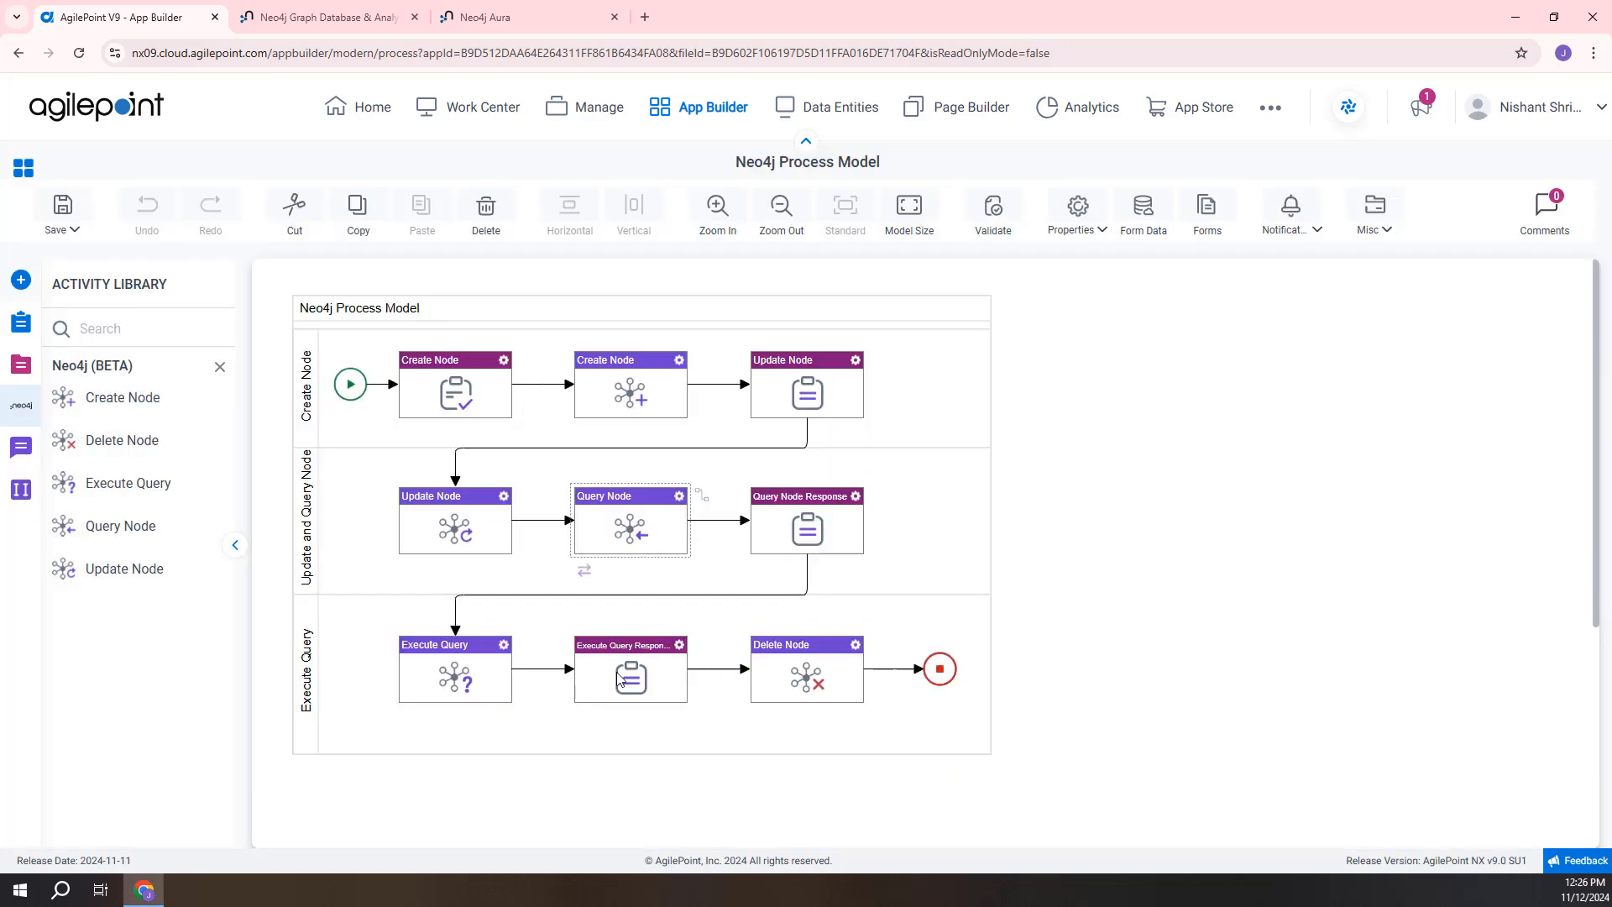
# - Examine the Execute Query activity's Cypher query, response schema mapping and option to store the response in a variable, and close it without saving
pyautogui.rightClick(501, 655)
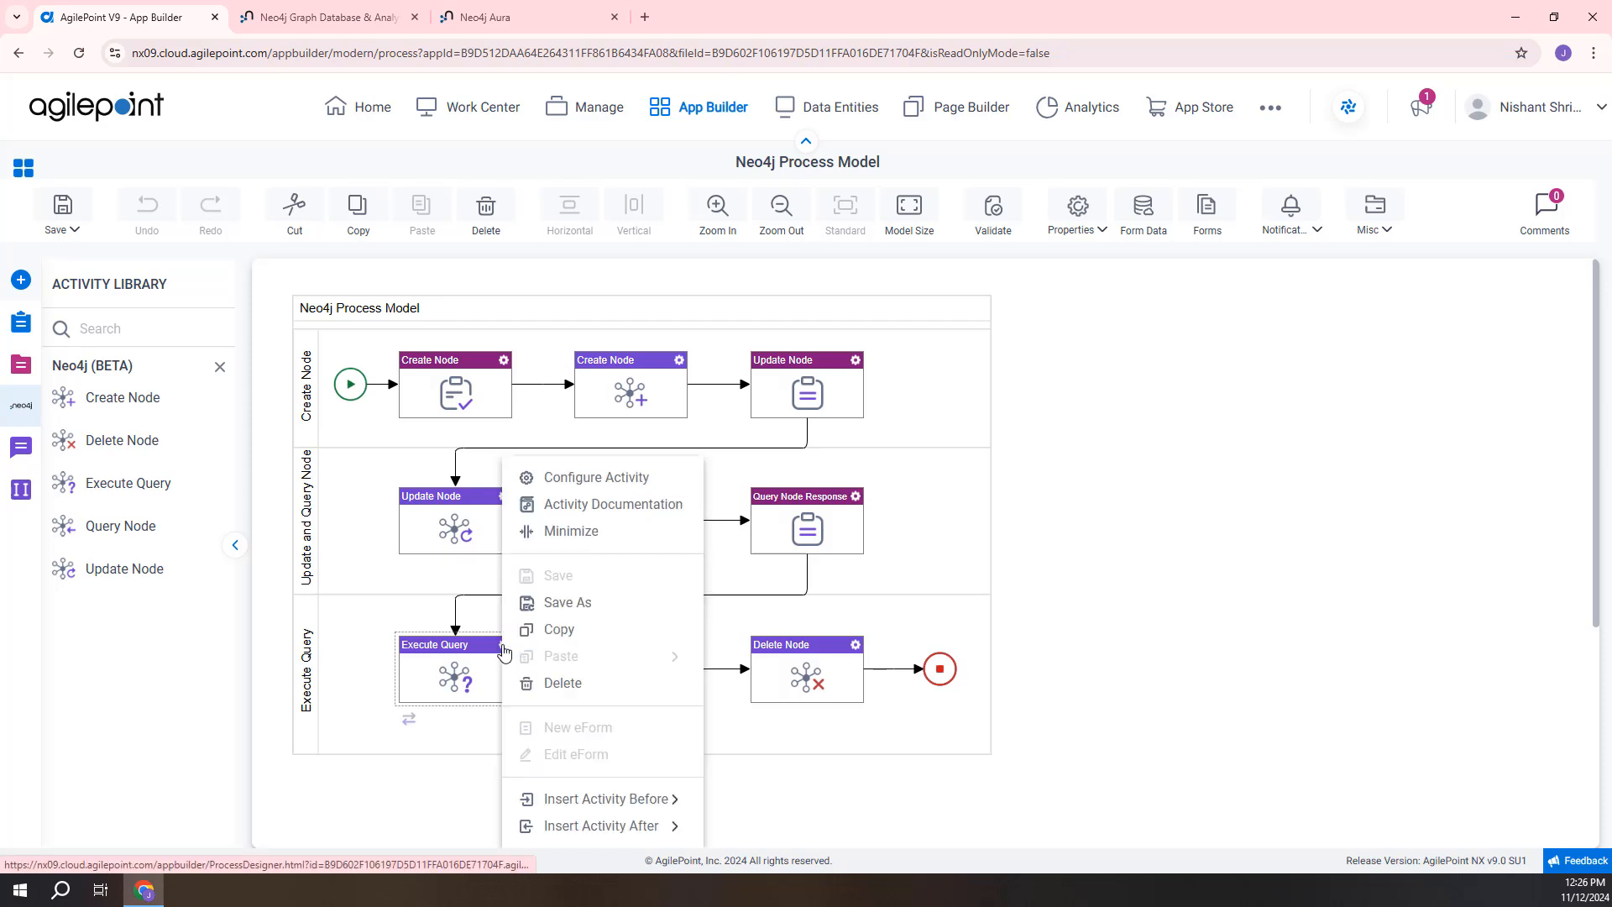
pyautogui.click(587, 477)
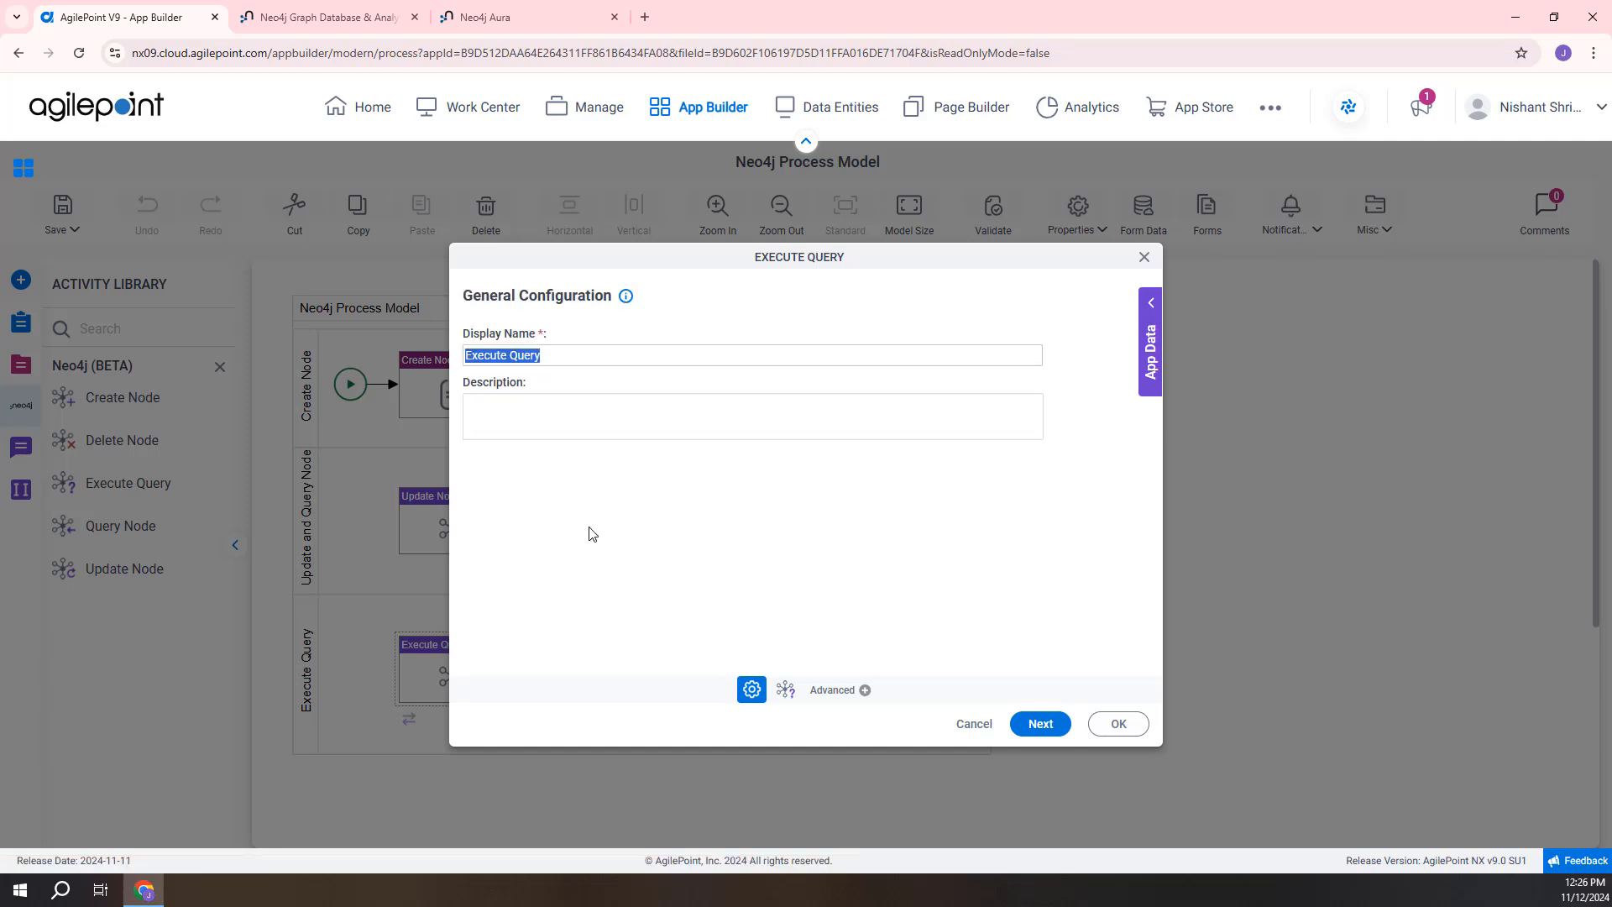
pyautogui.click(1058, 737)
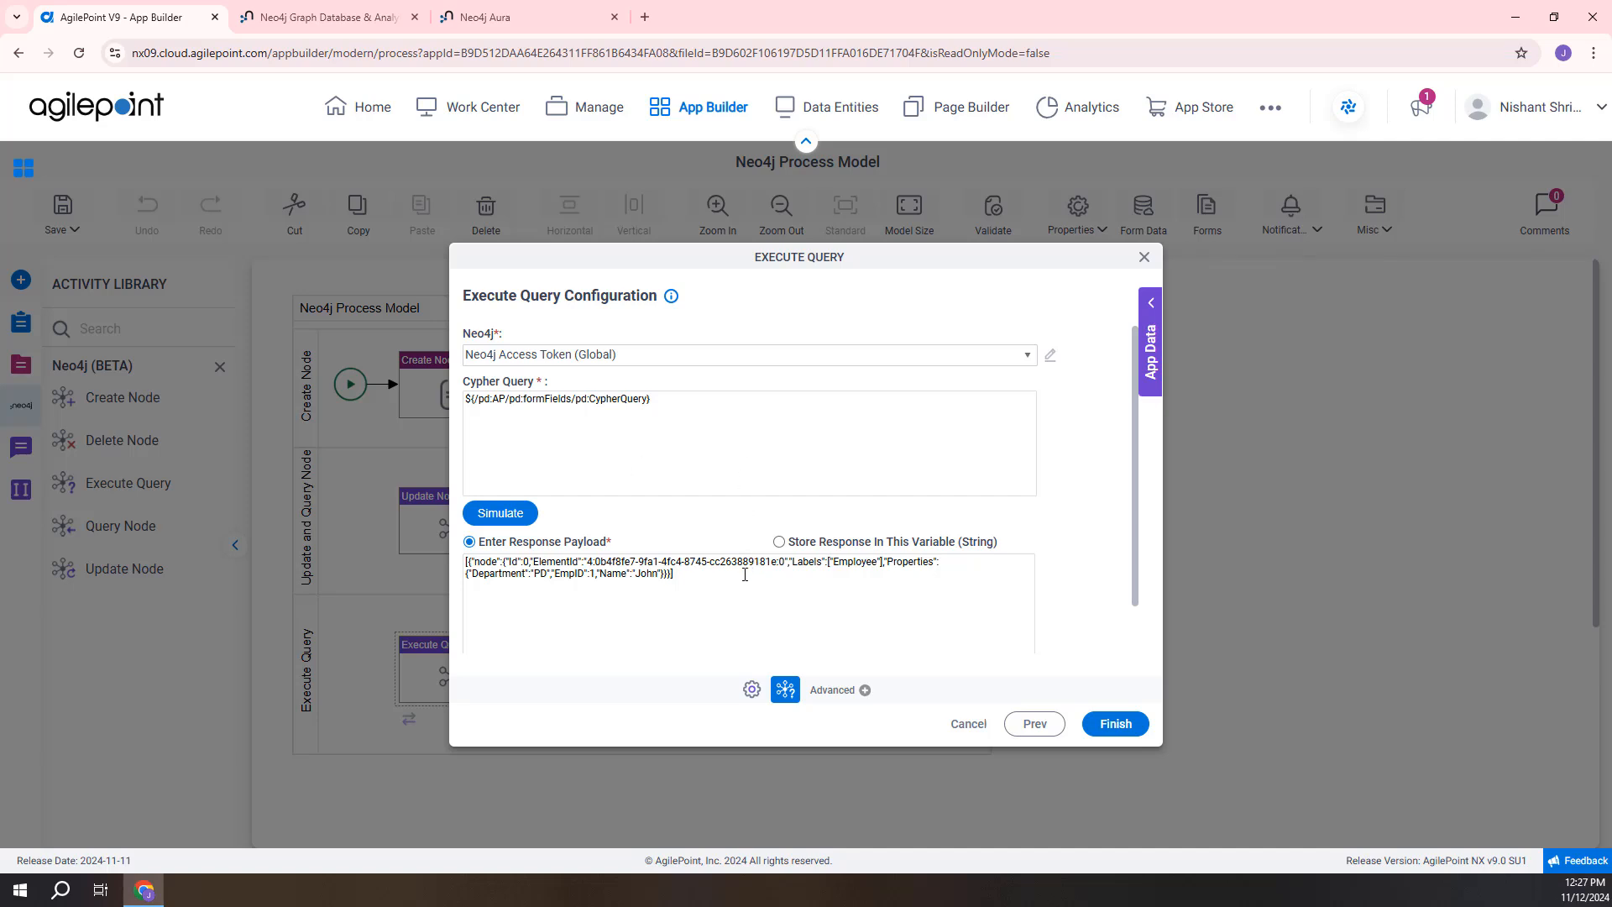
pyautogui.scroll(-1, 744, 572)
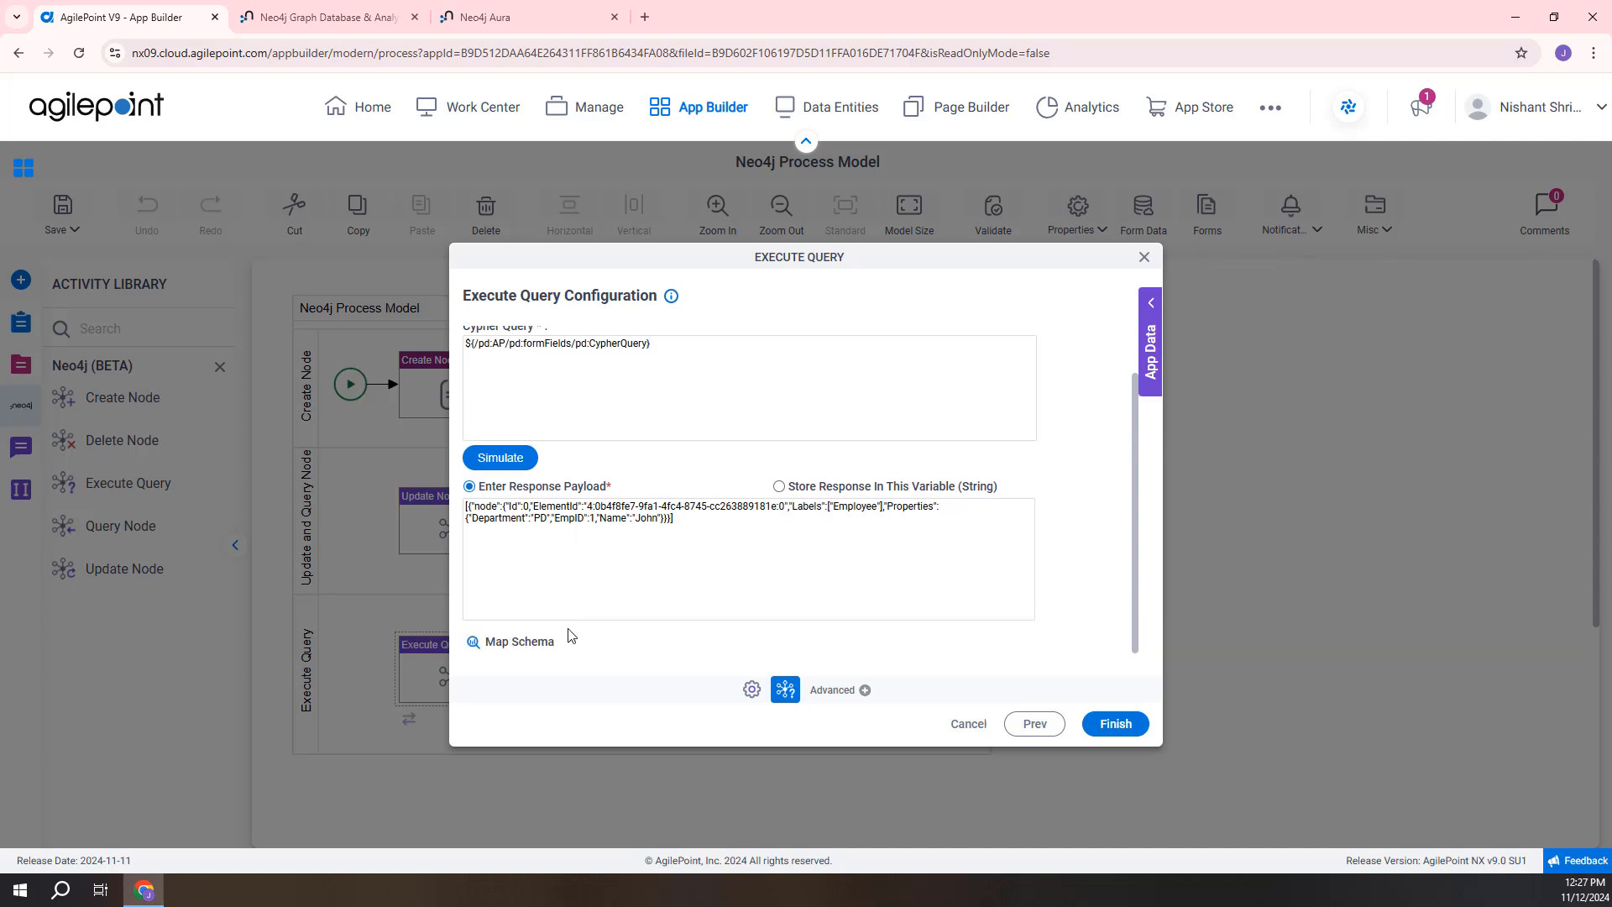
pyautogui.click(519, 643)
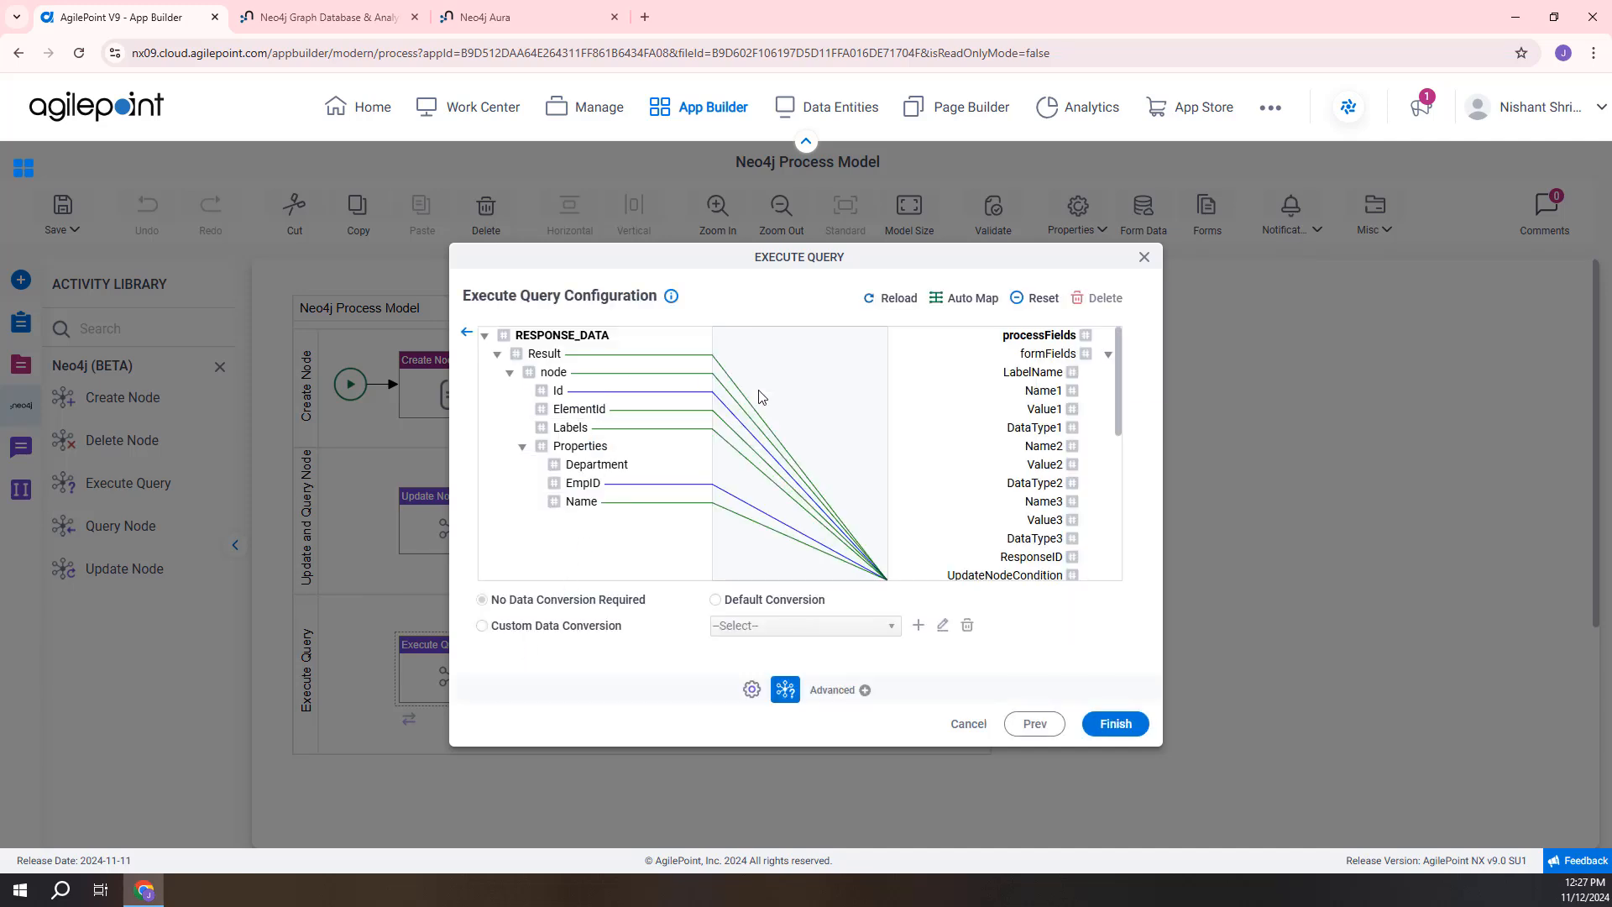
pyautogui.click(467, 332)
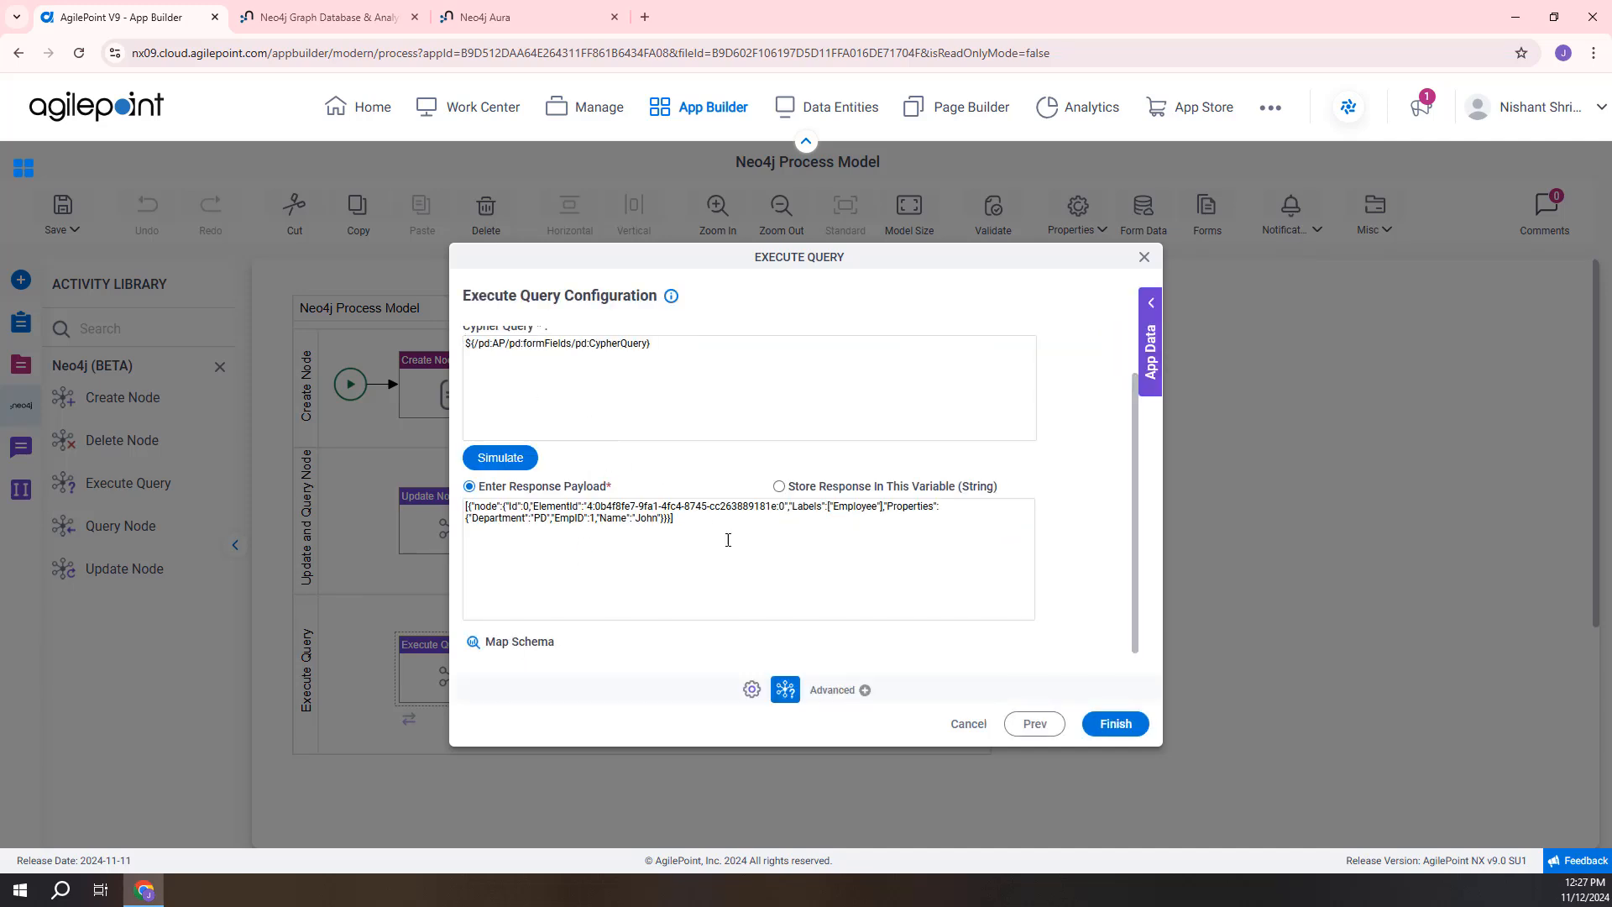
pyautogui.click(780, 487)
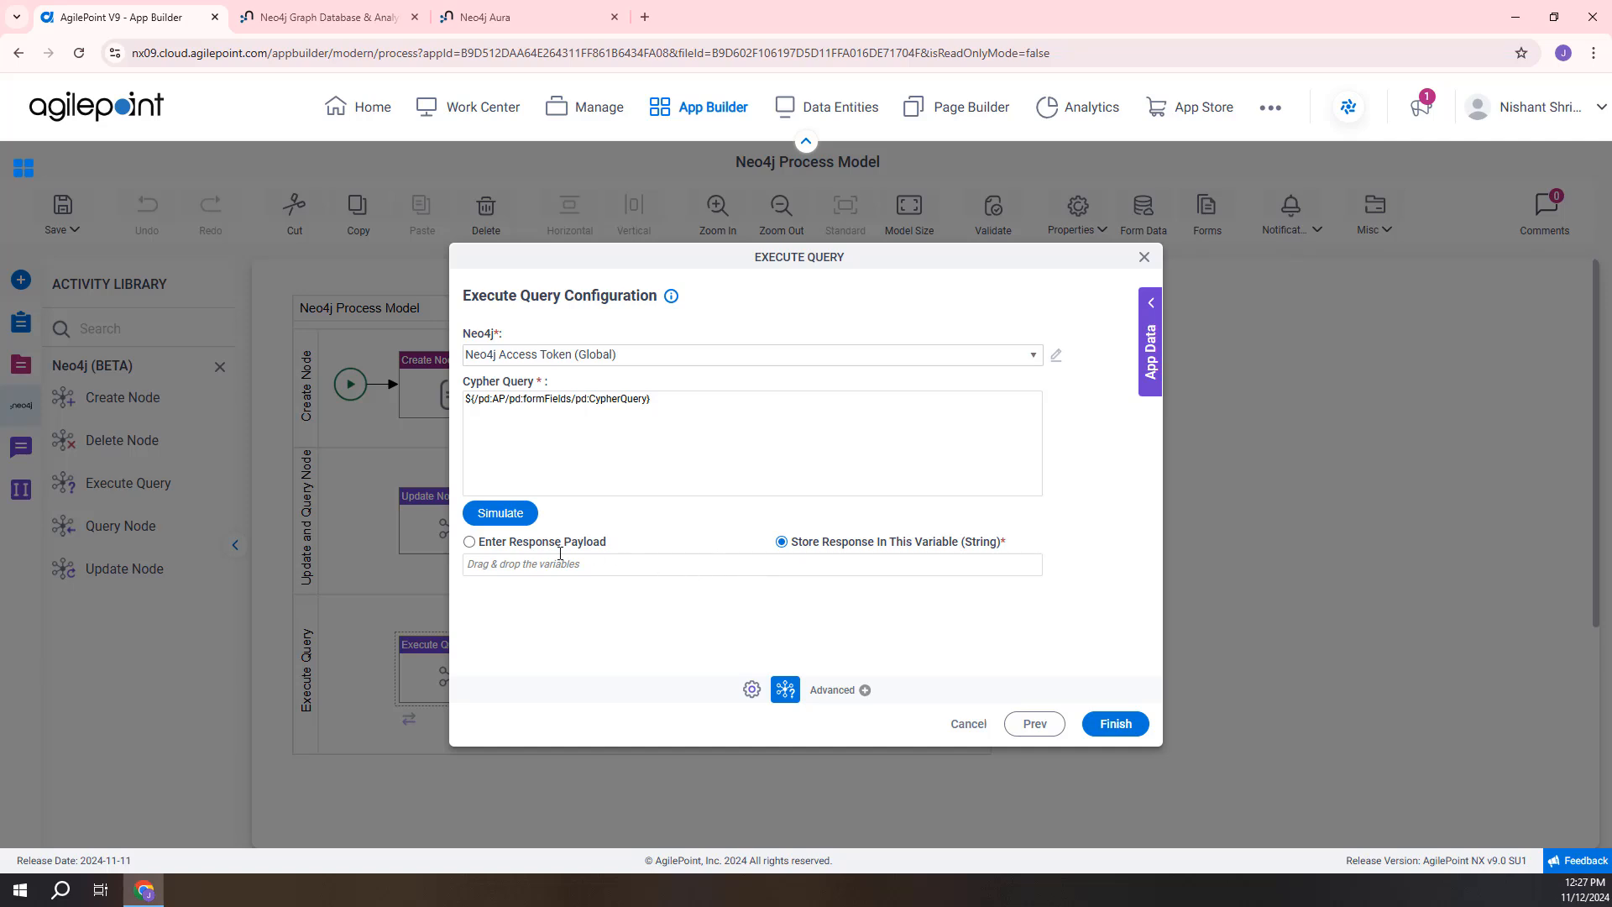
pyautogui.click(966, 727)
# - Configure the Delete Node activity with the condition node.EmpID=26 for the TestNode label and finish the configuration
pyautogui.click(855, 651)
pyautogui.click(855, 651)
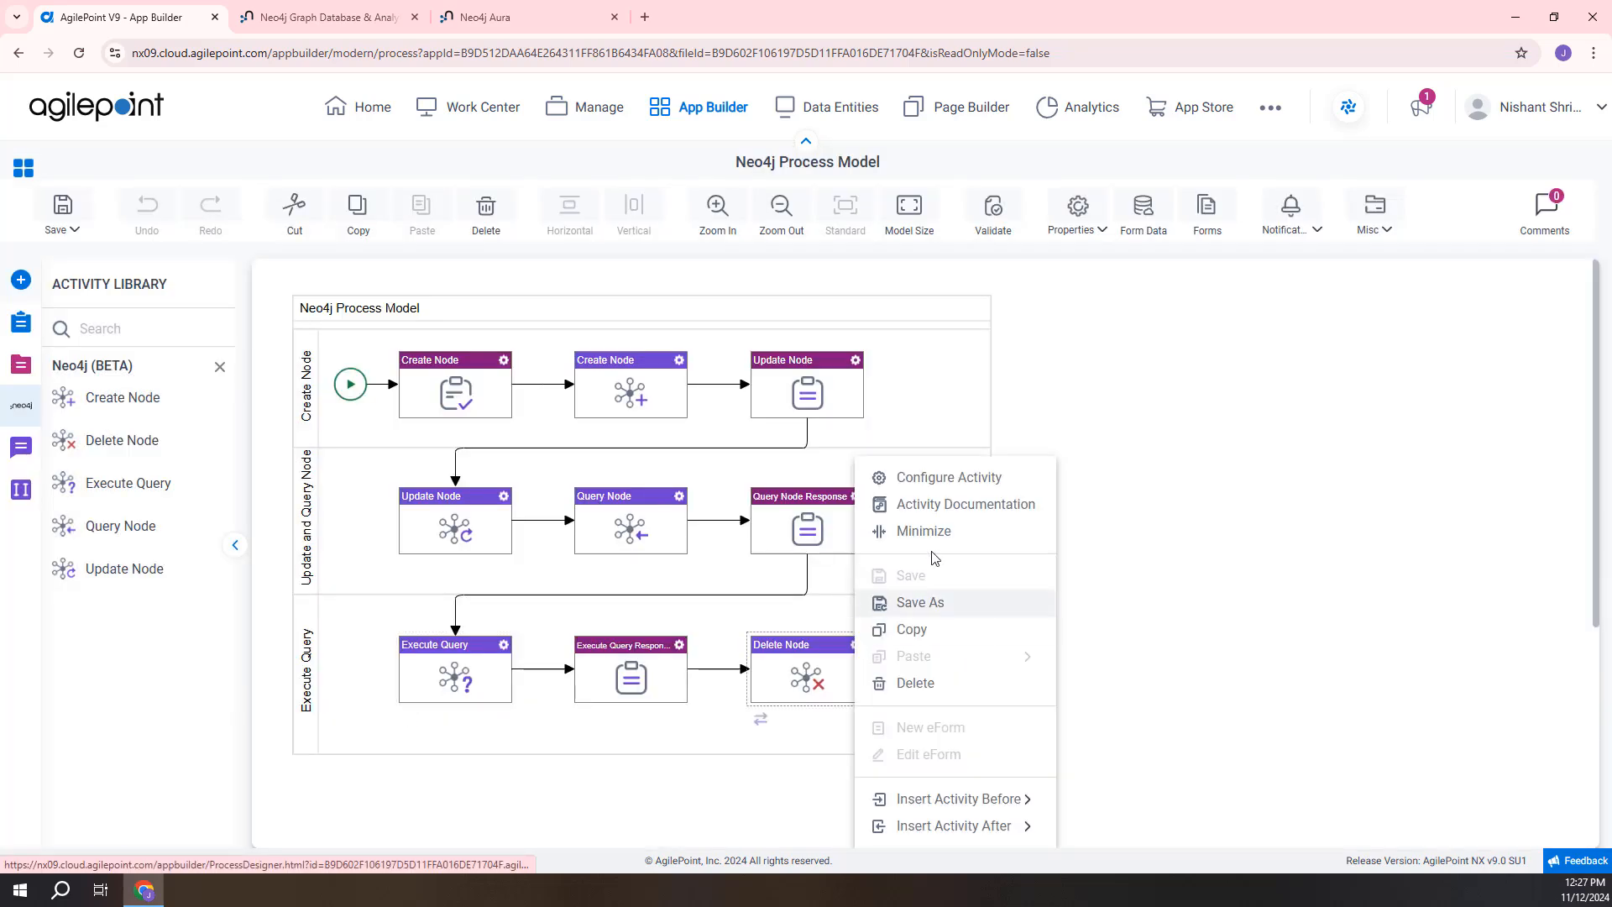
pyautogui.click(940, 477)
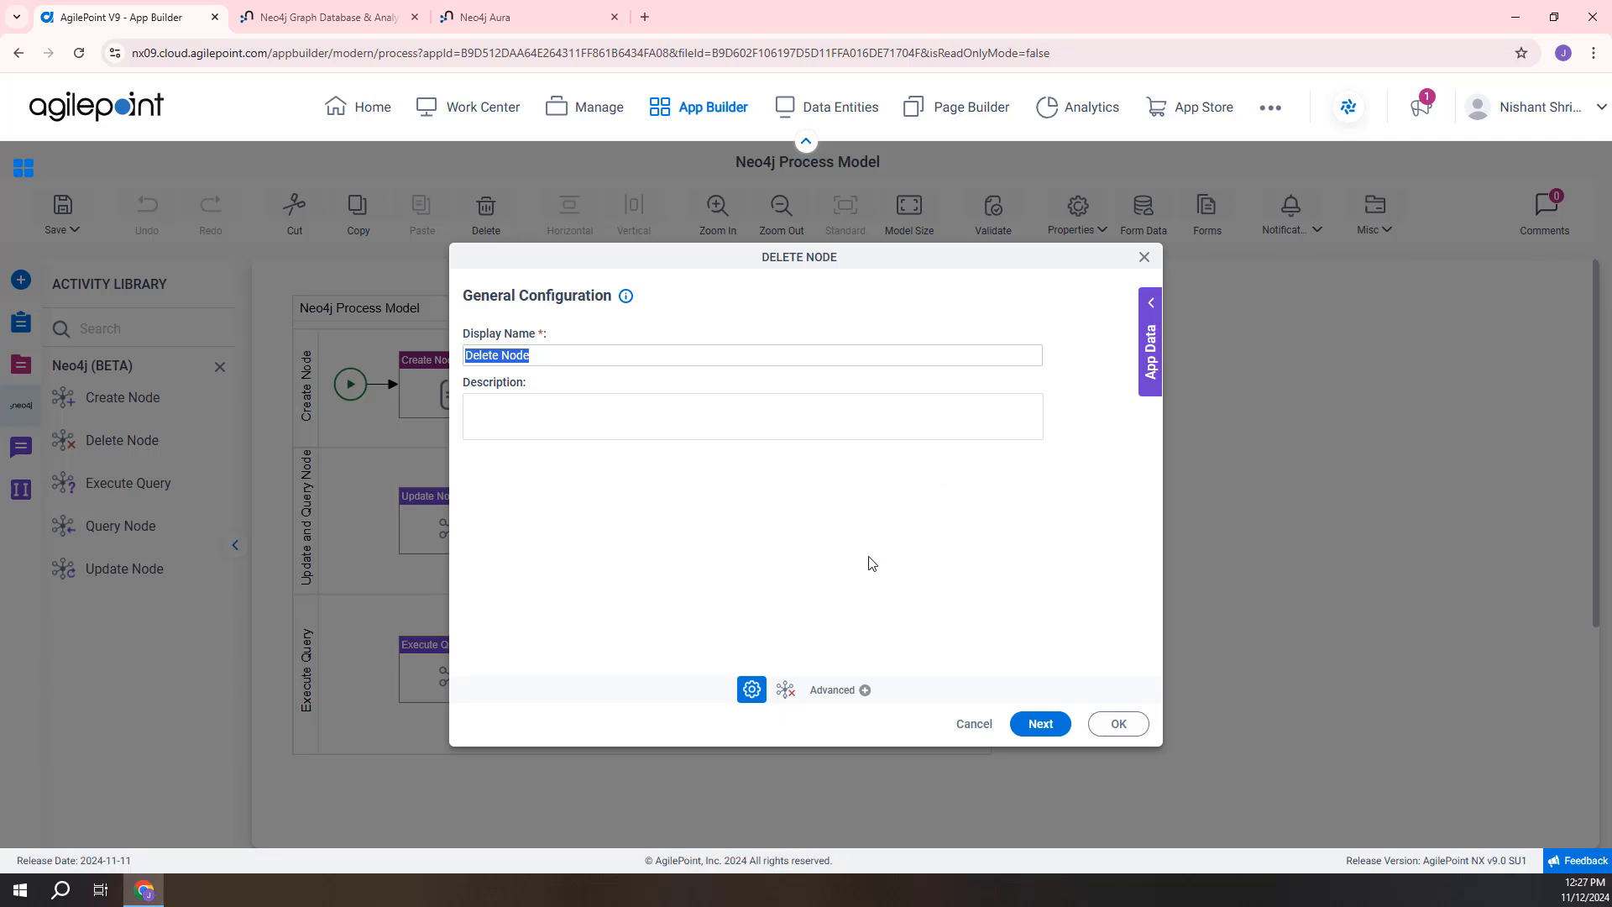
pyautogui.click(1041, 725)
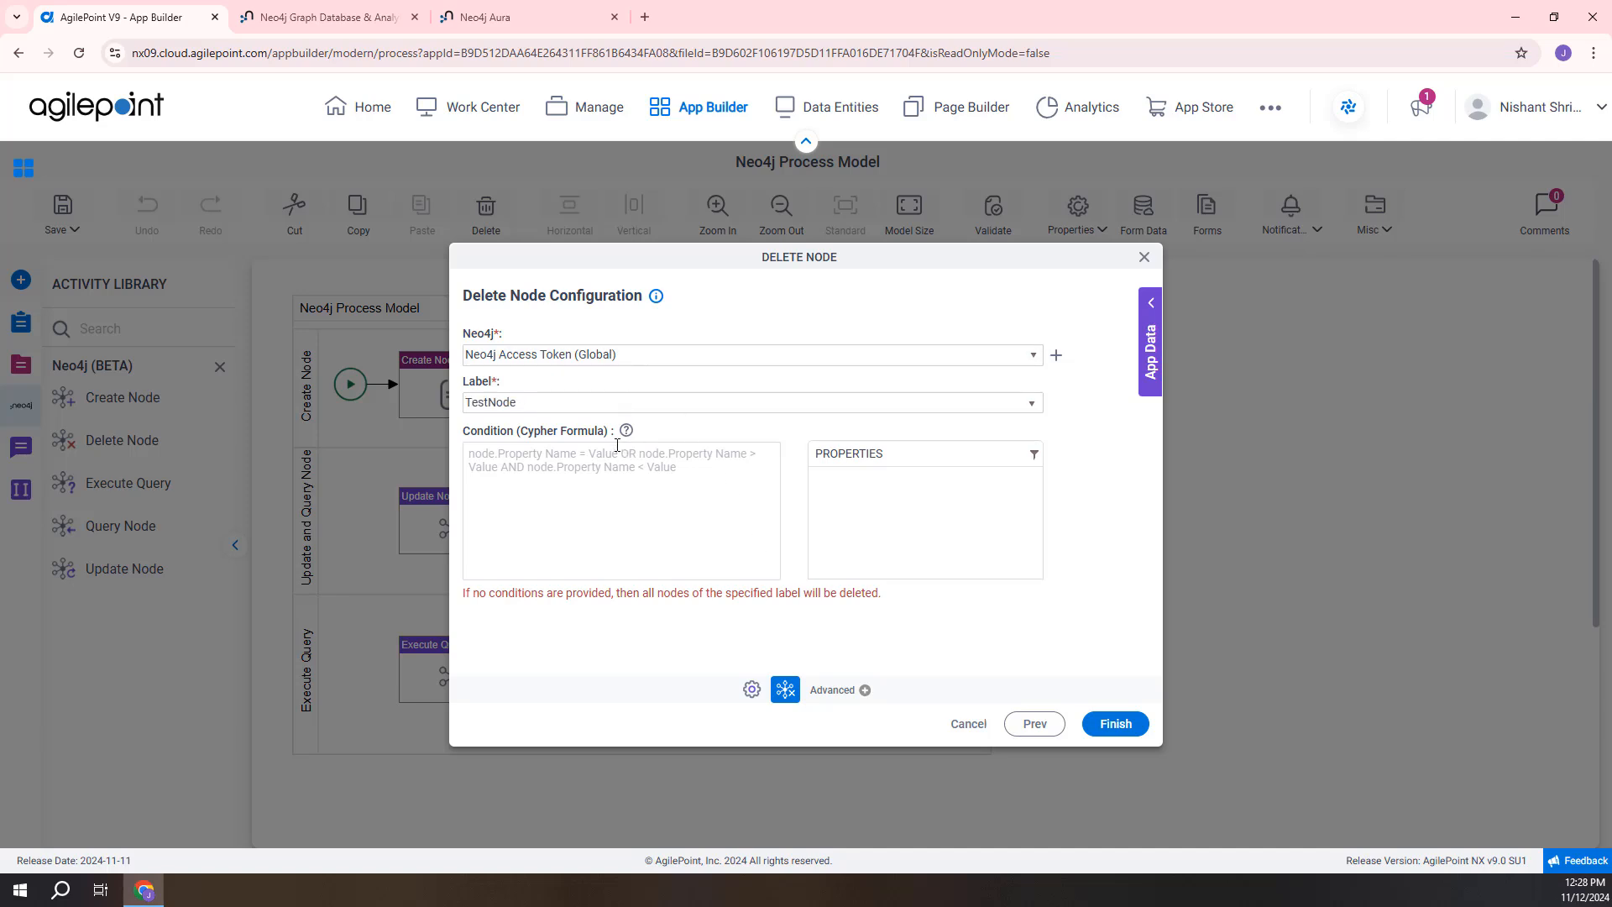
pyautogui.click(601, 464)
pyautogui.write('node.EmpID=26')
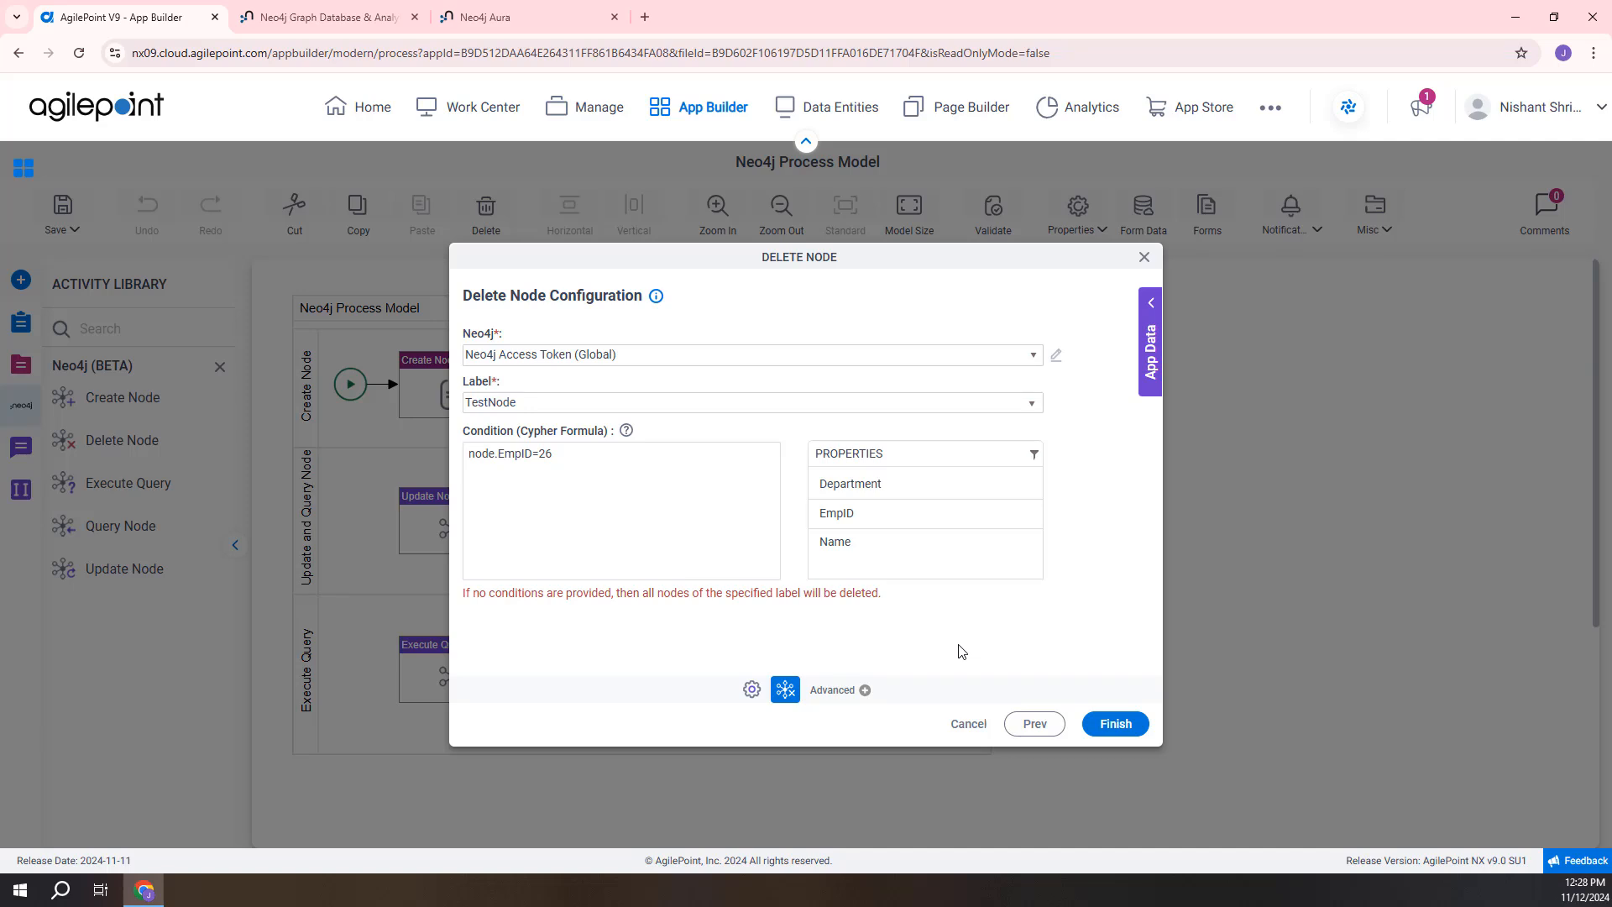
pyautogui.click(1115, 723)
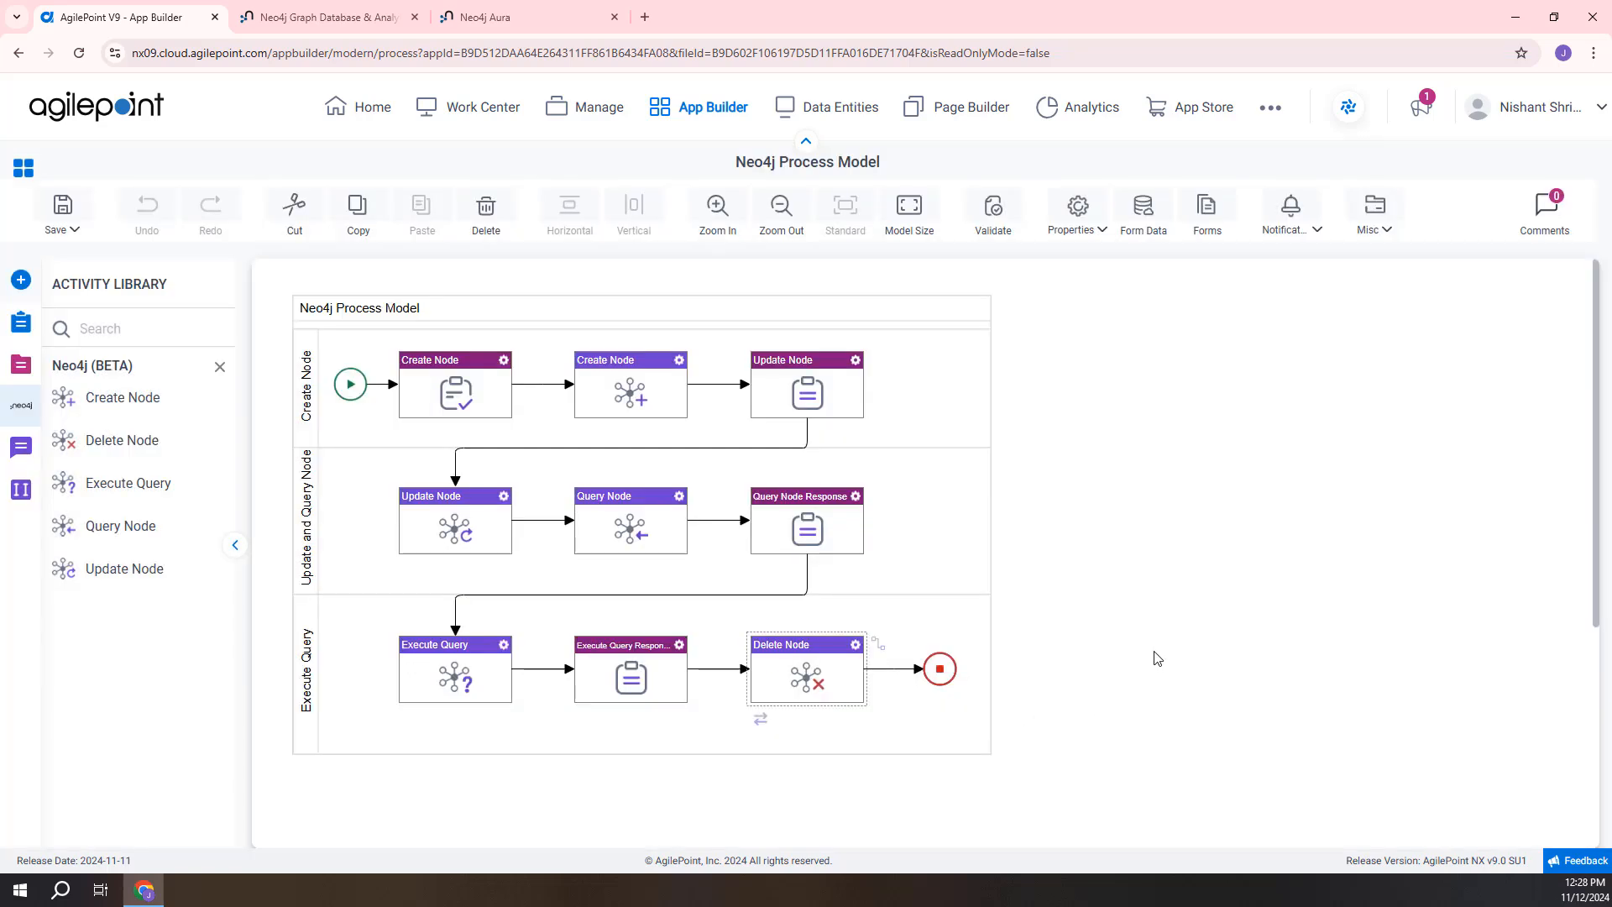
# - Go to My Apps in the Work Center, search for "neo" and start the Neo4j Application
pyautogui.click(482, 104)
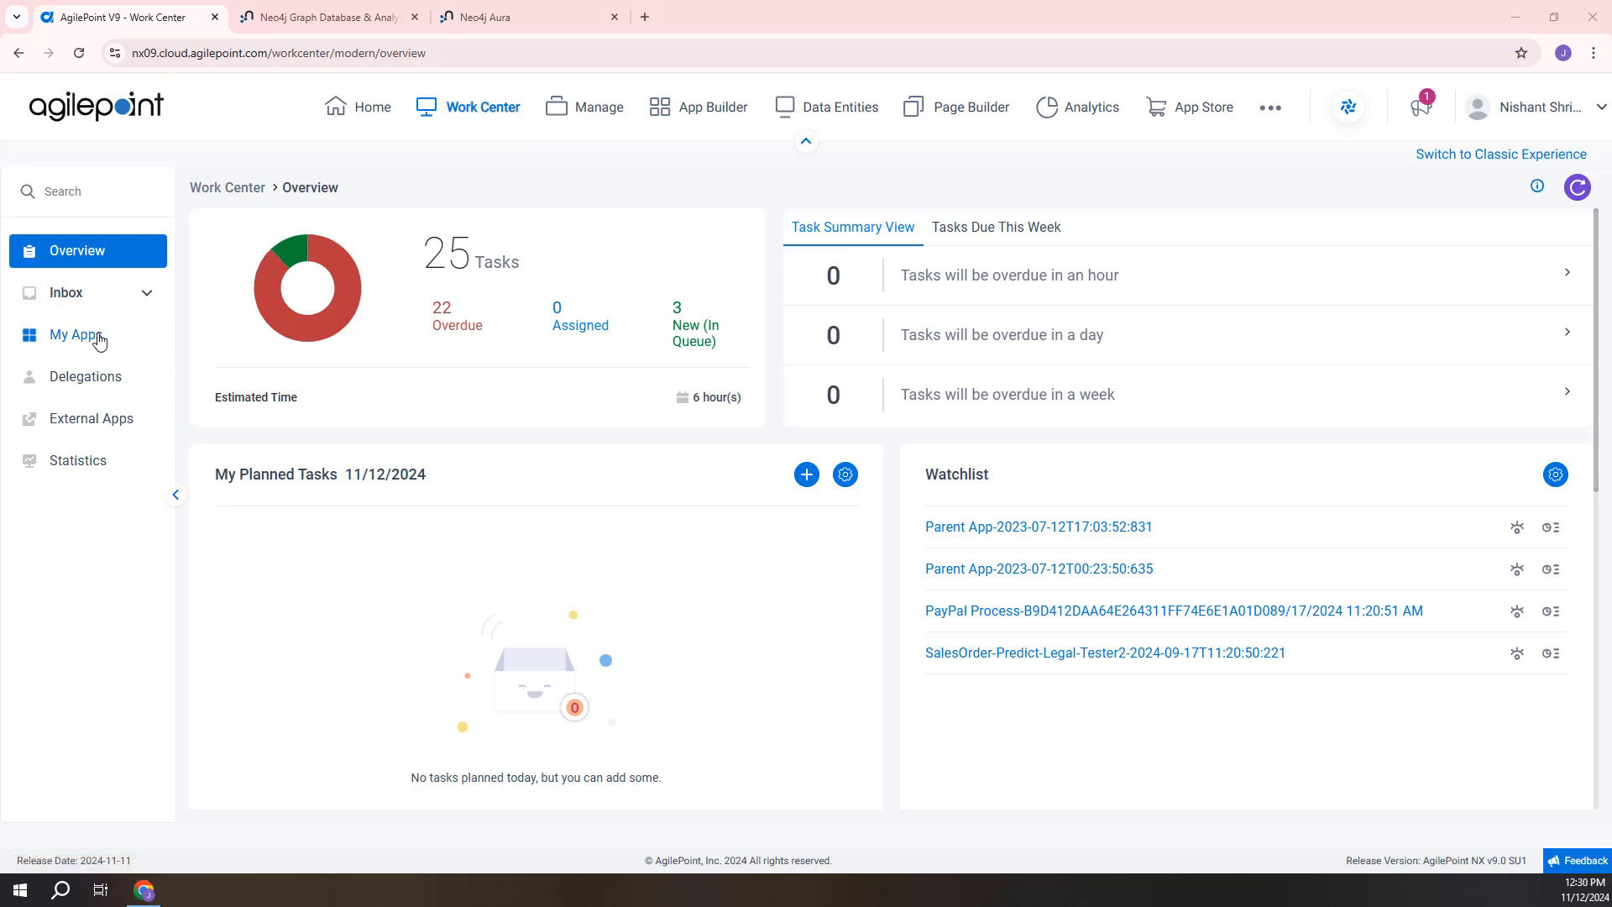
pyautogui.click(98, 335)
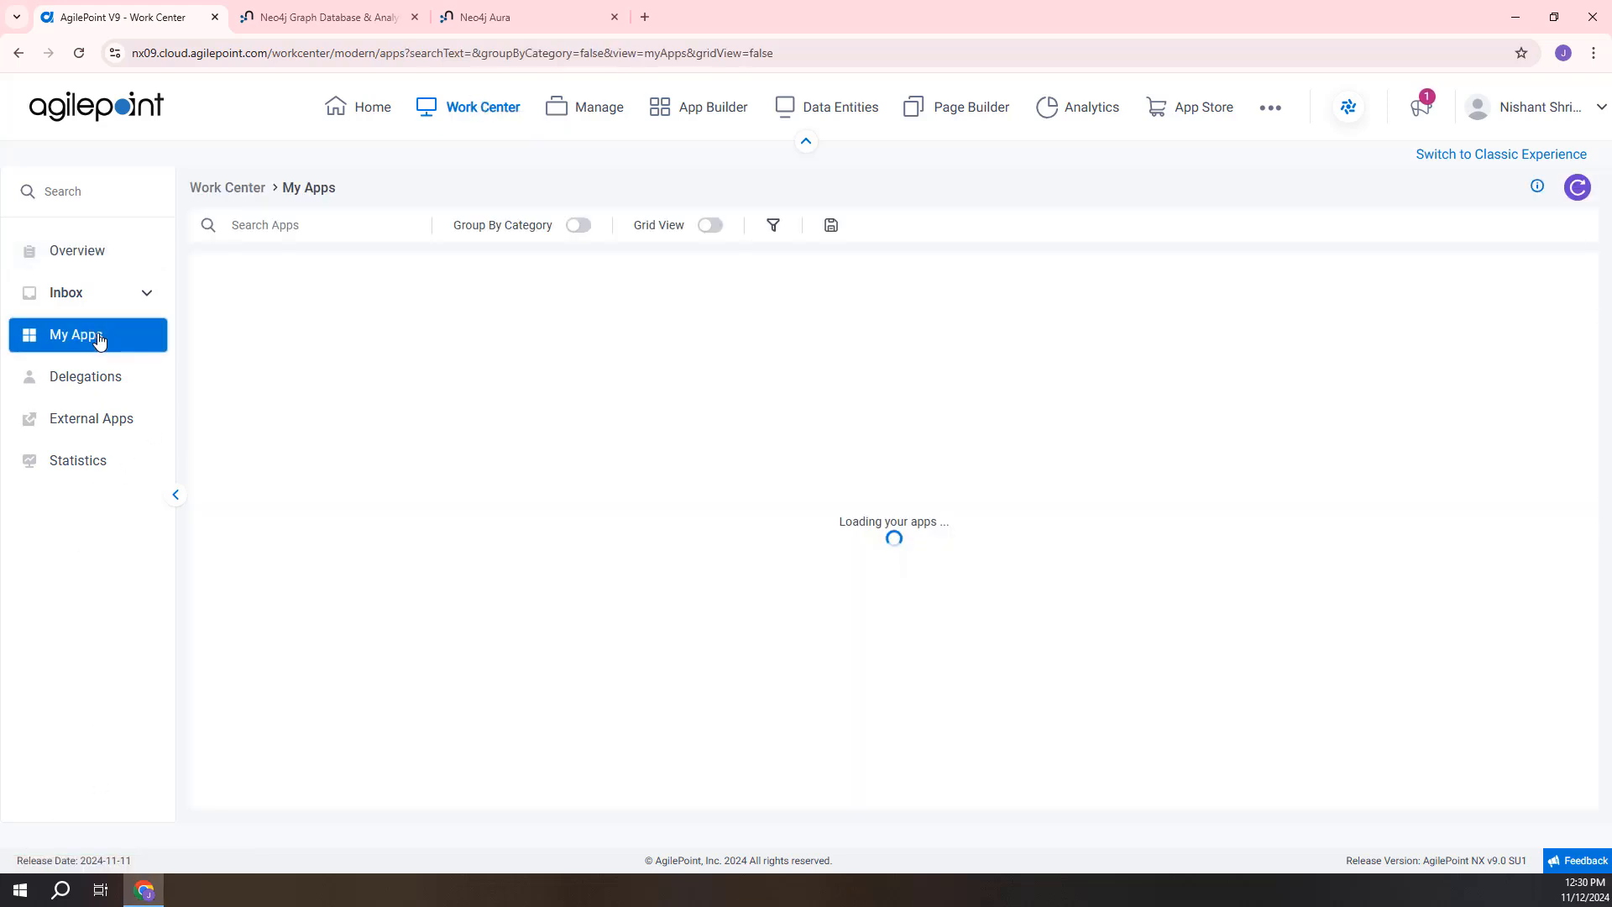
pyautogui.click(388, 238)
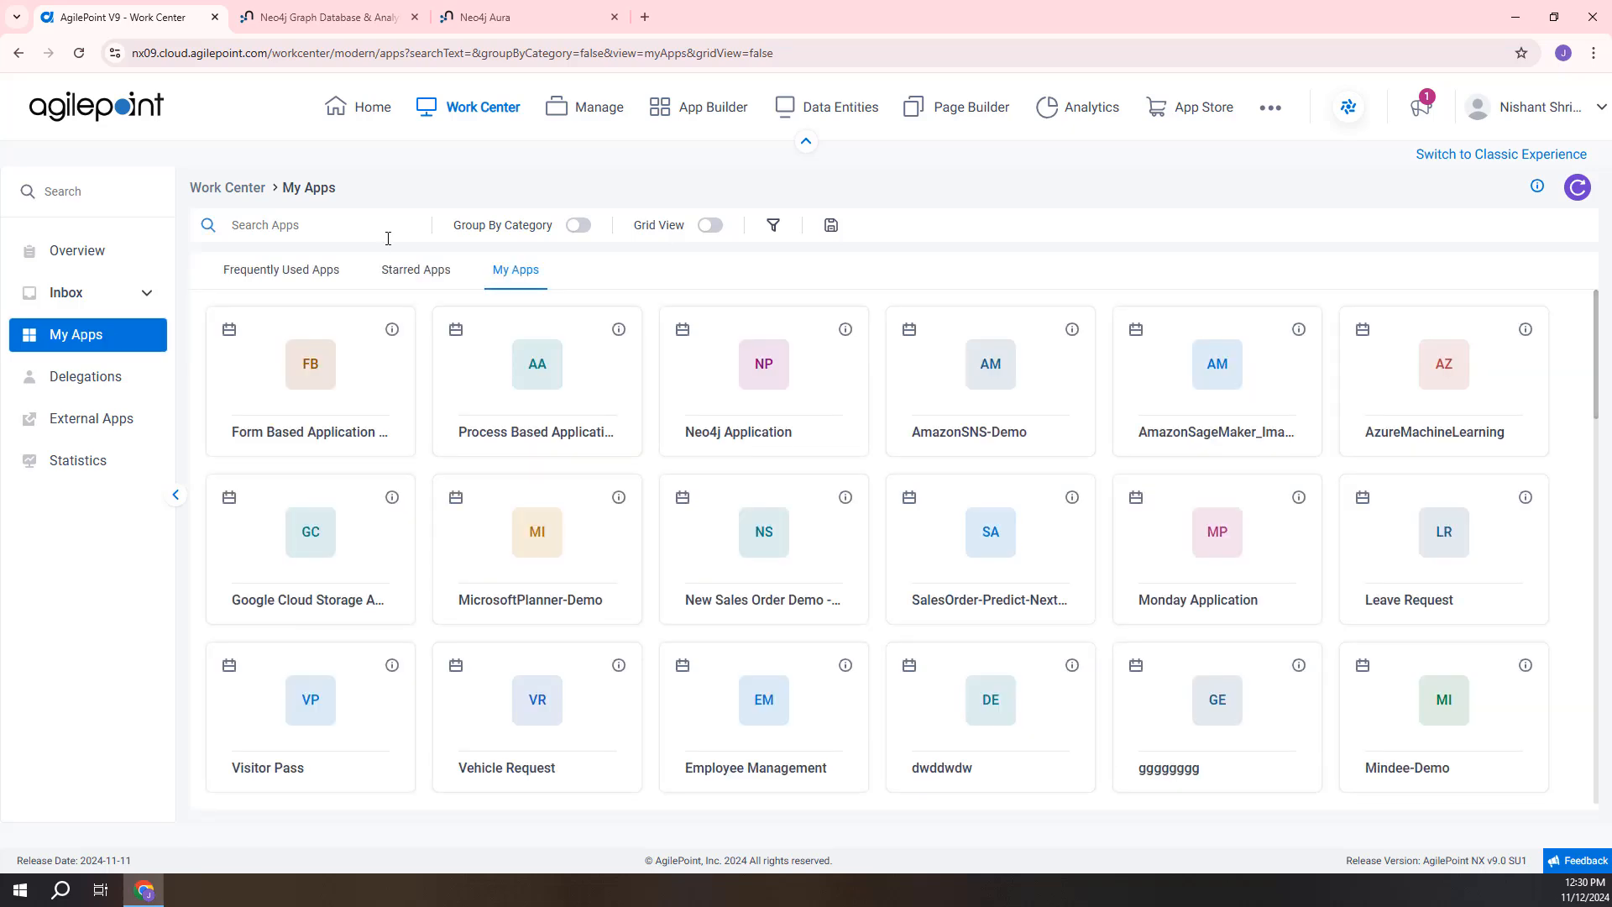
pyautogui.write('neo')
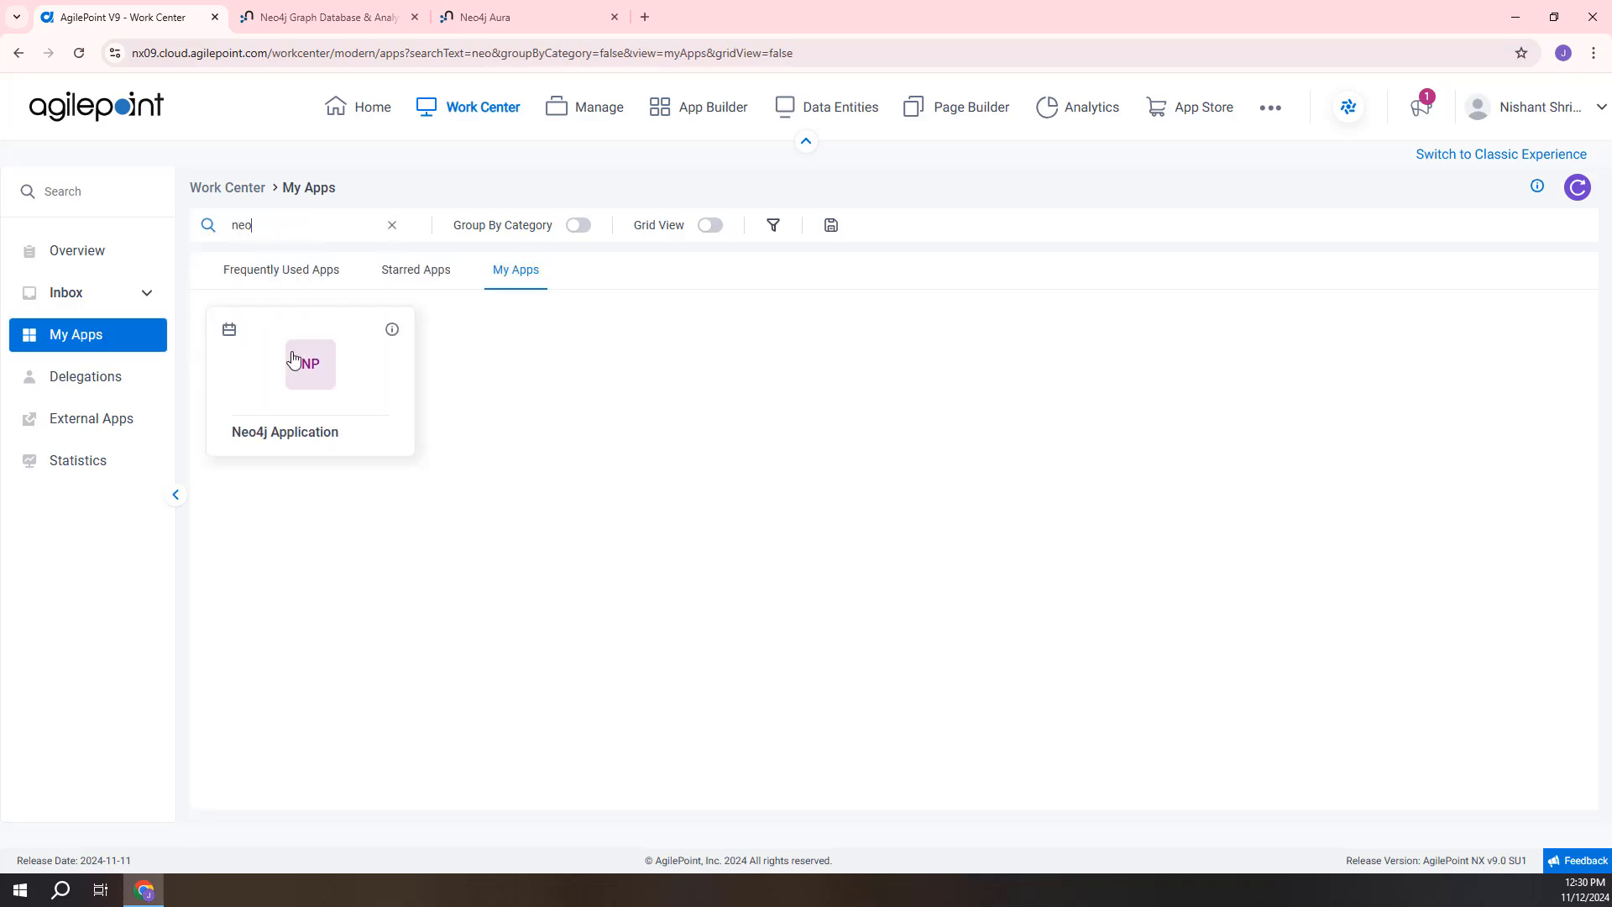
pyautogui.click(281, 380)
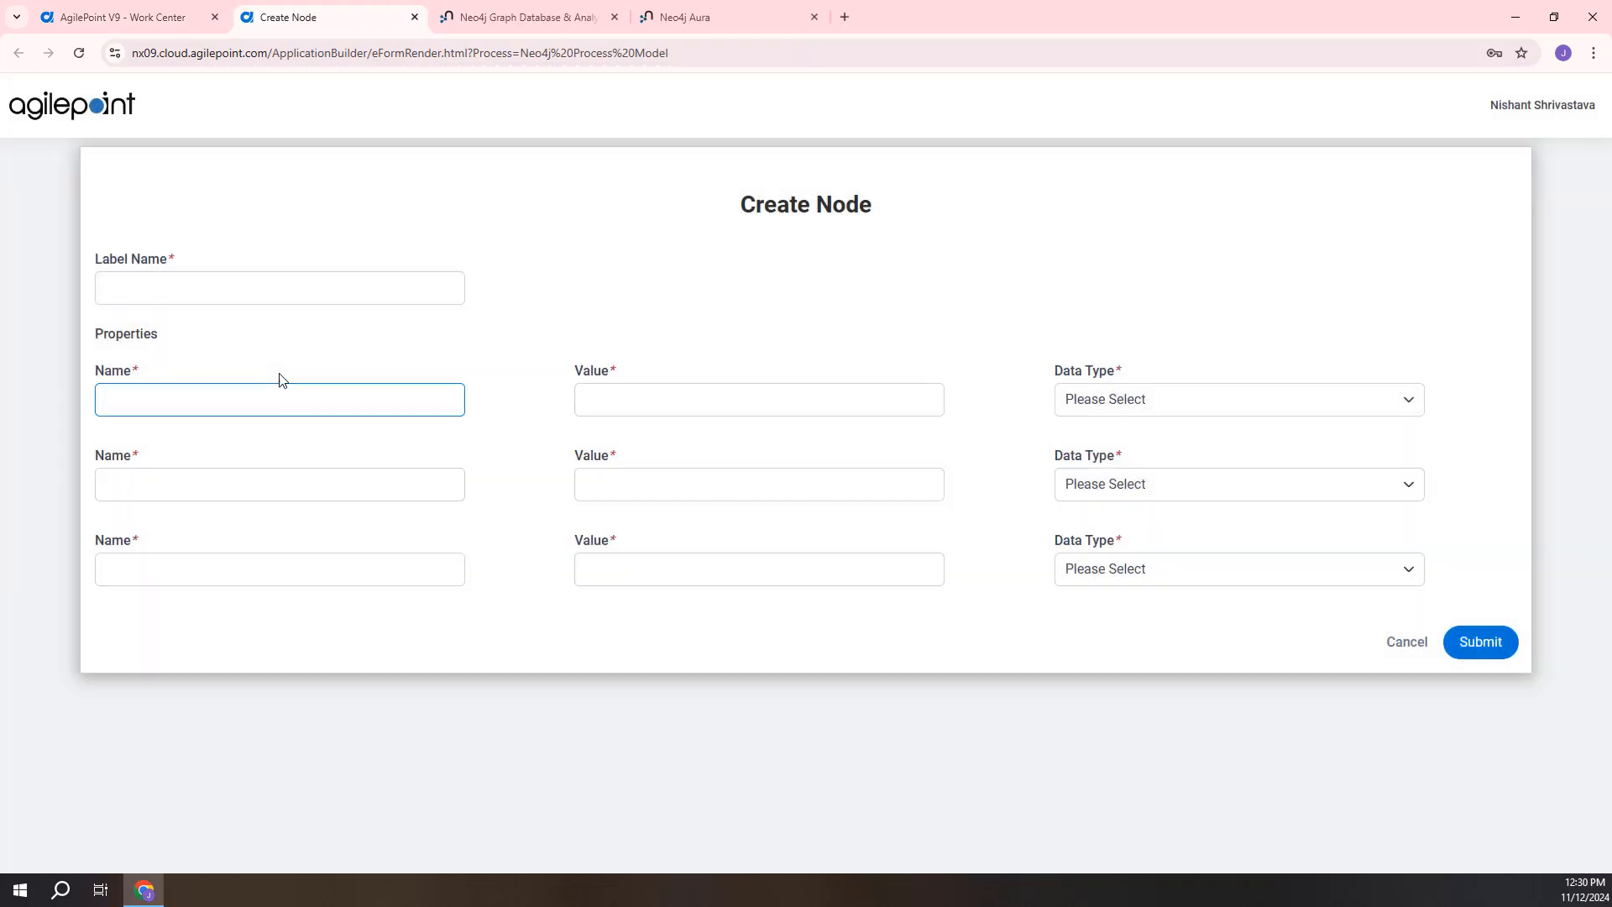
# - Submit a TestNode with a person's first name, Department Development and EmpID 26, setting Name and Department to String and EmpID to Integer
pyautogui.click(209, 292)
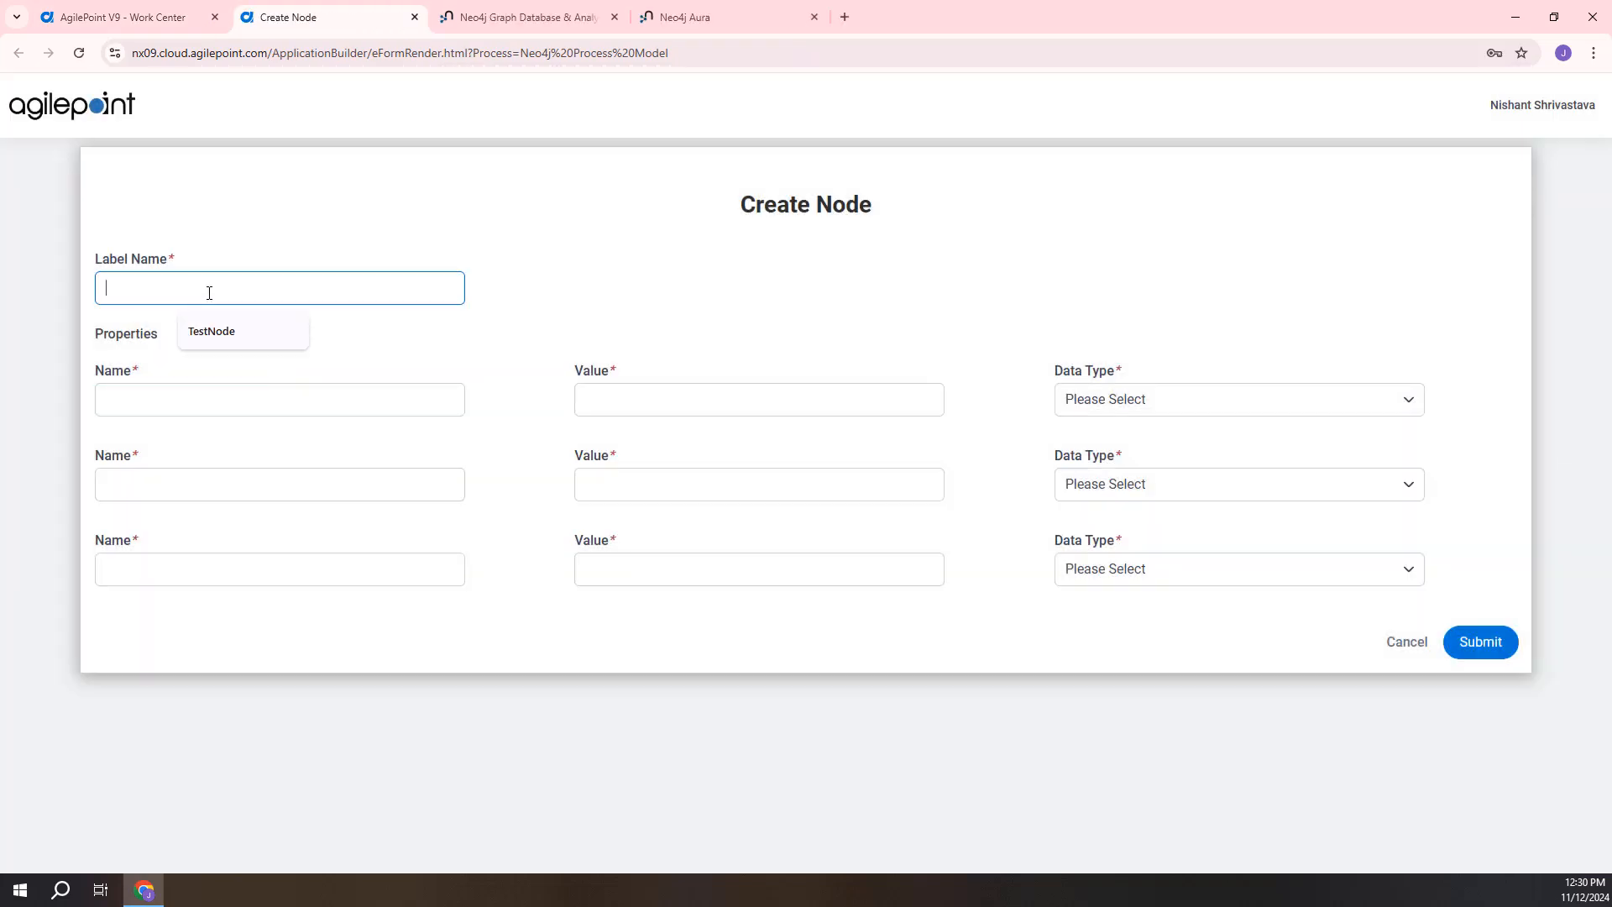
pyautogui.click(237, 332)
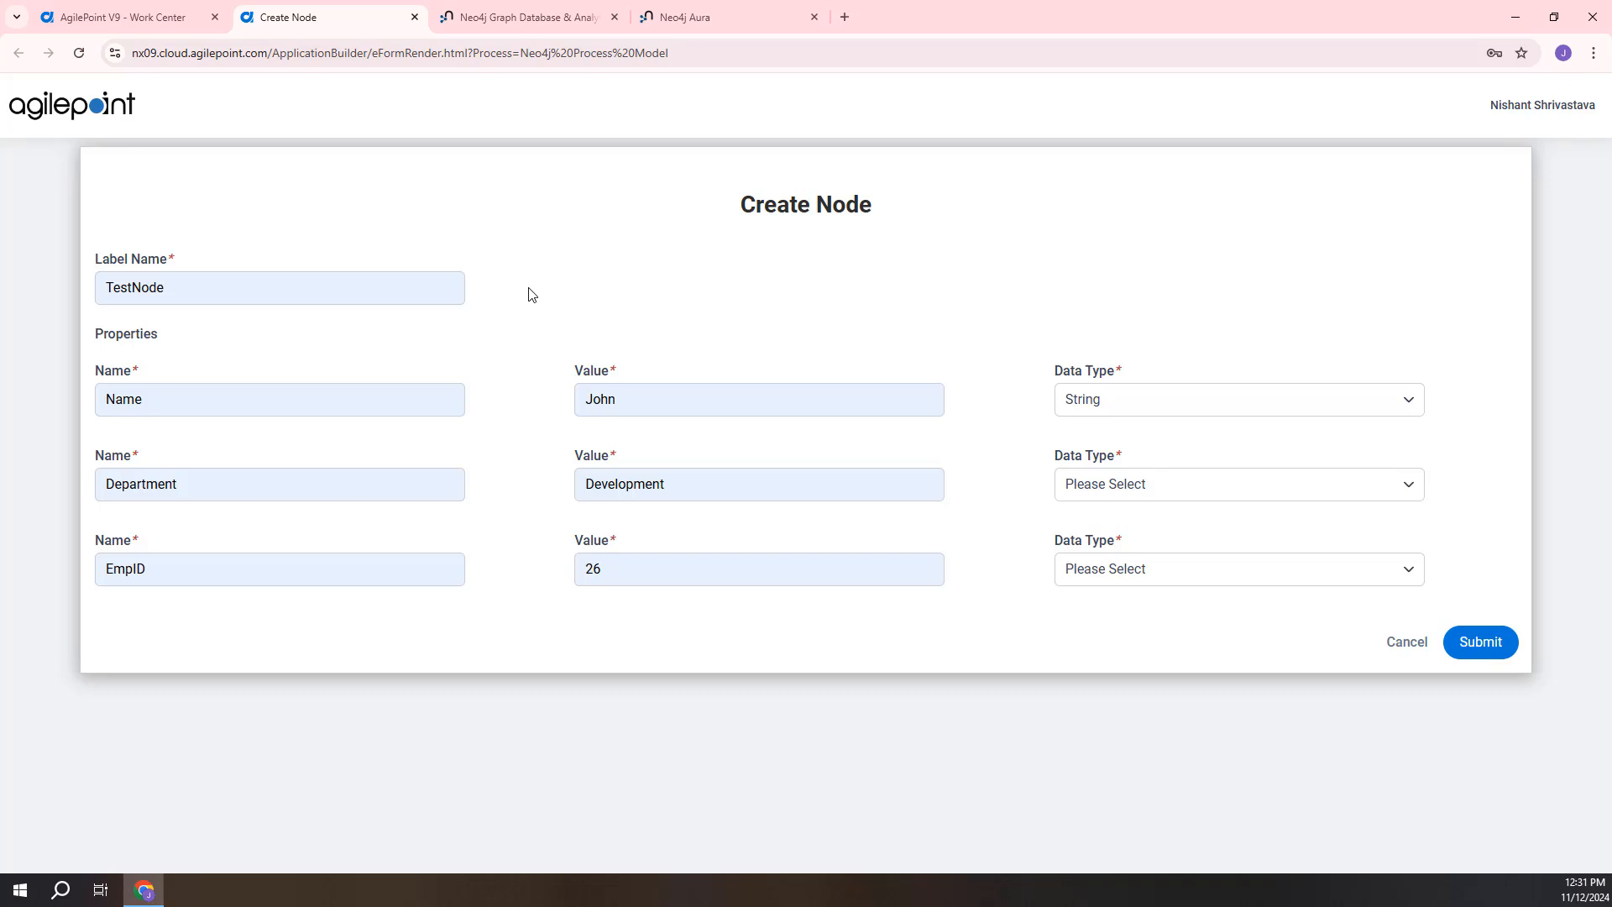
pyautogui.click(1231, 407)
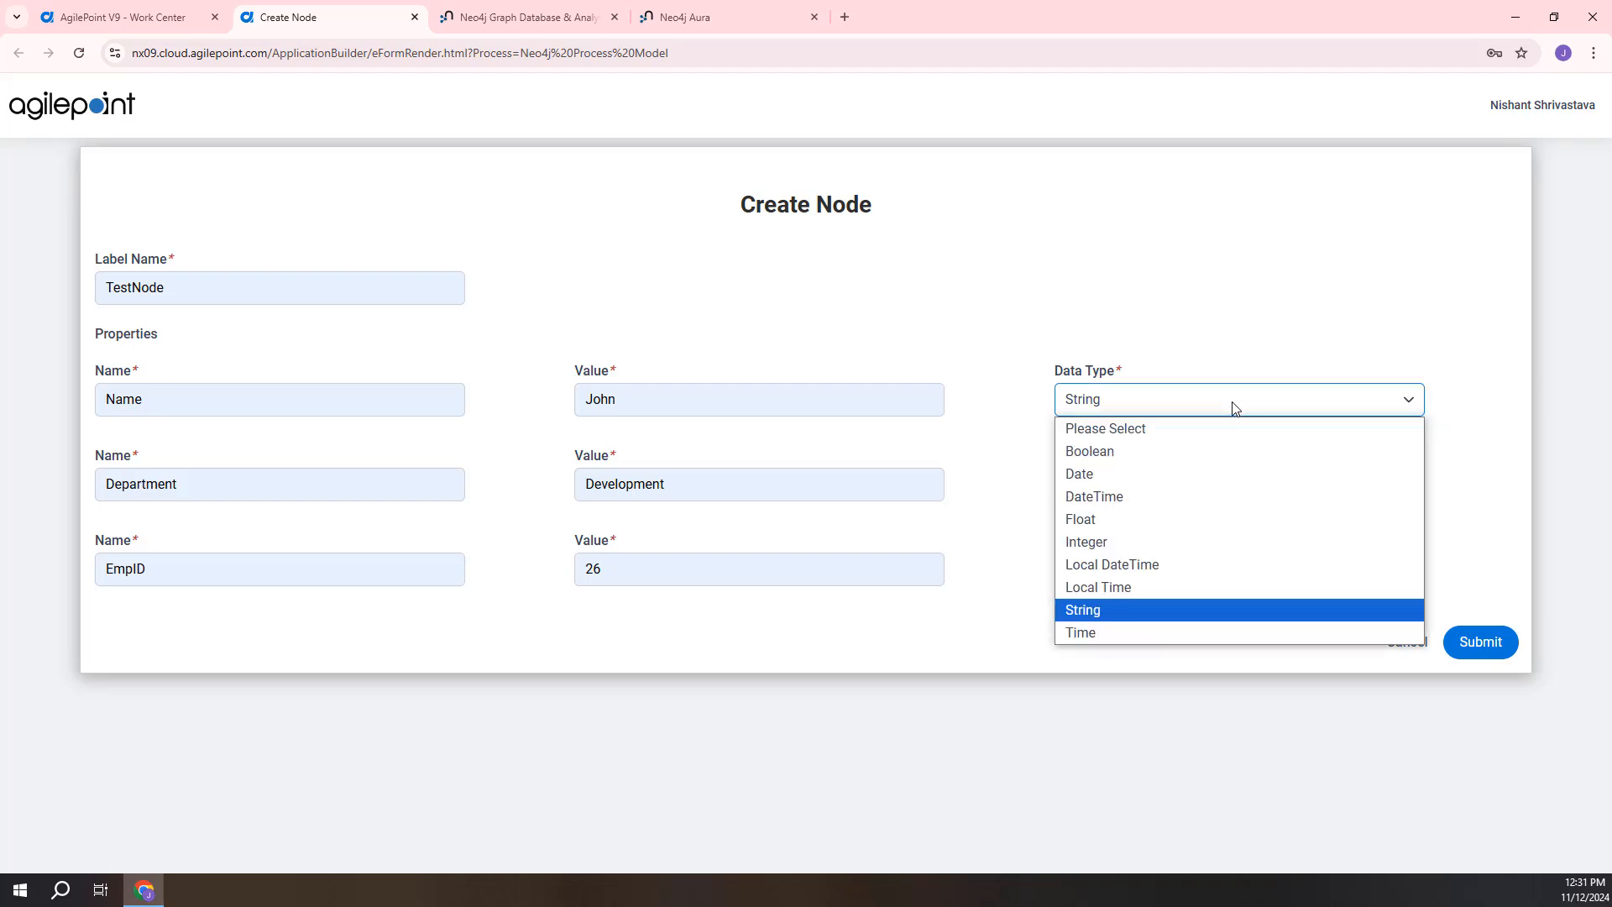
pyautogui.click(1207, 612)
pyautogui.click(1262, 501)
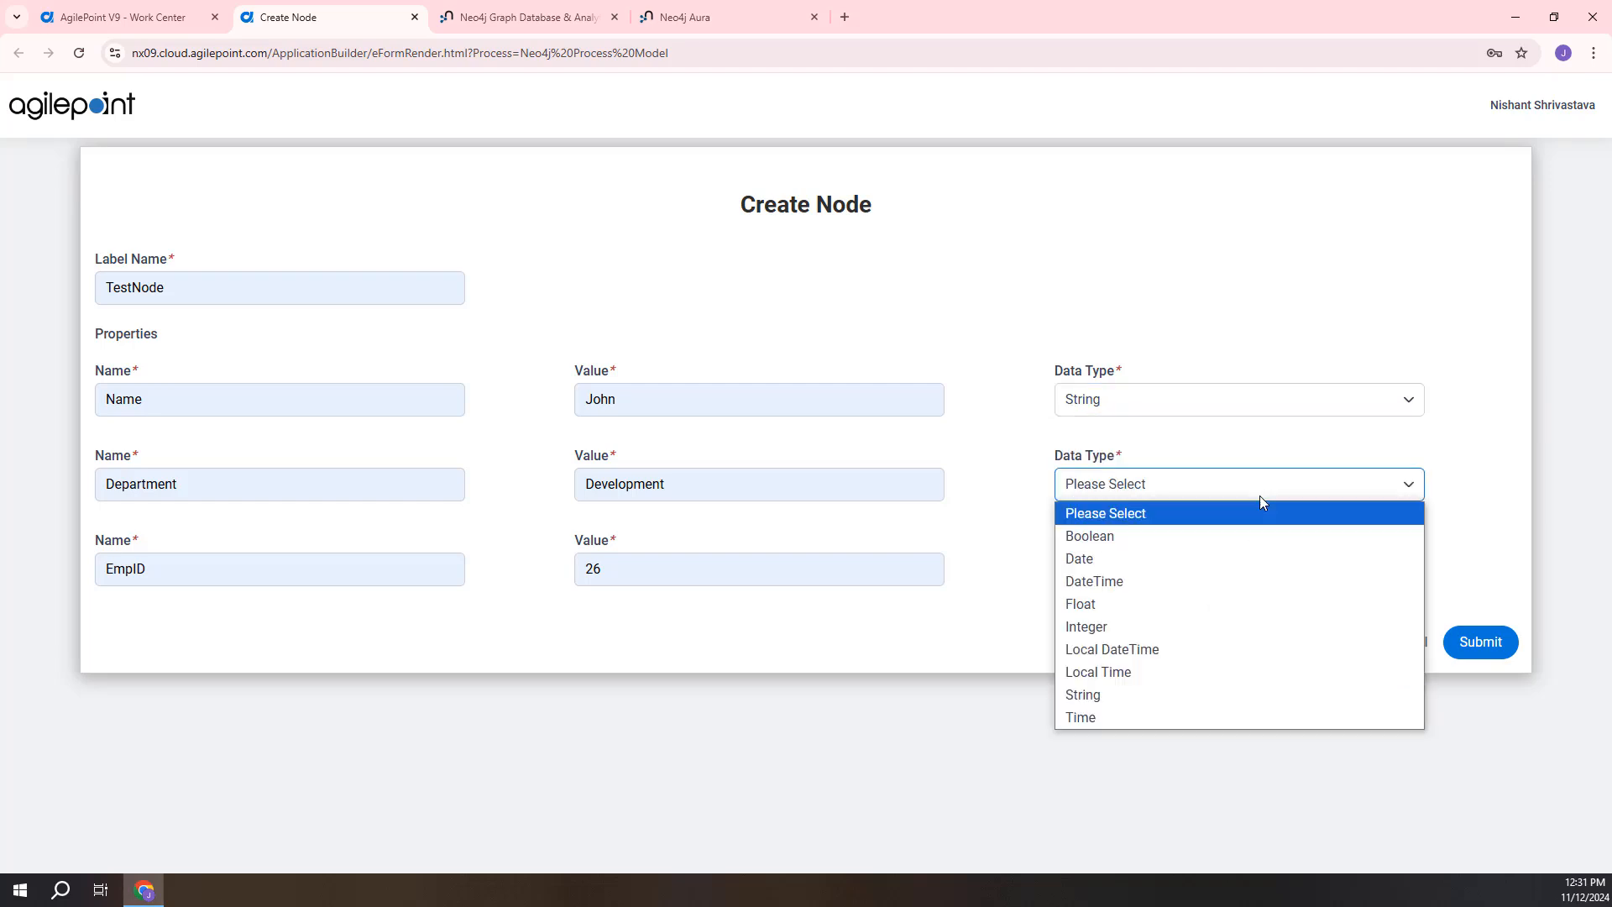
pyautogui.click(1194, 694)
pyautogui.click(1205, 570)
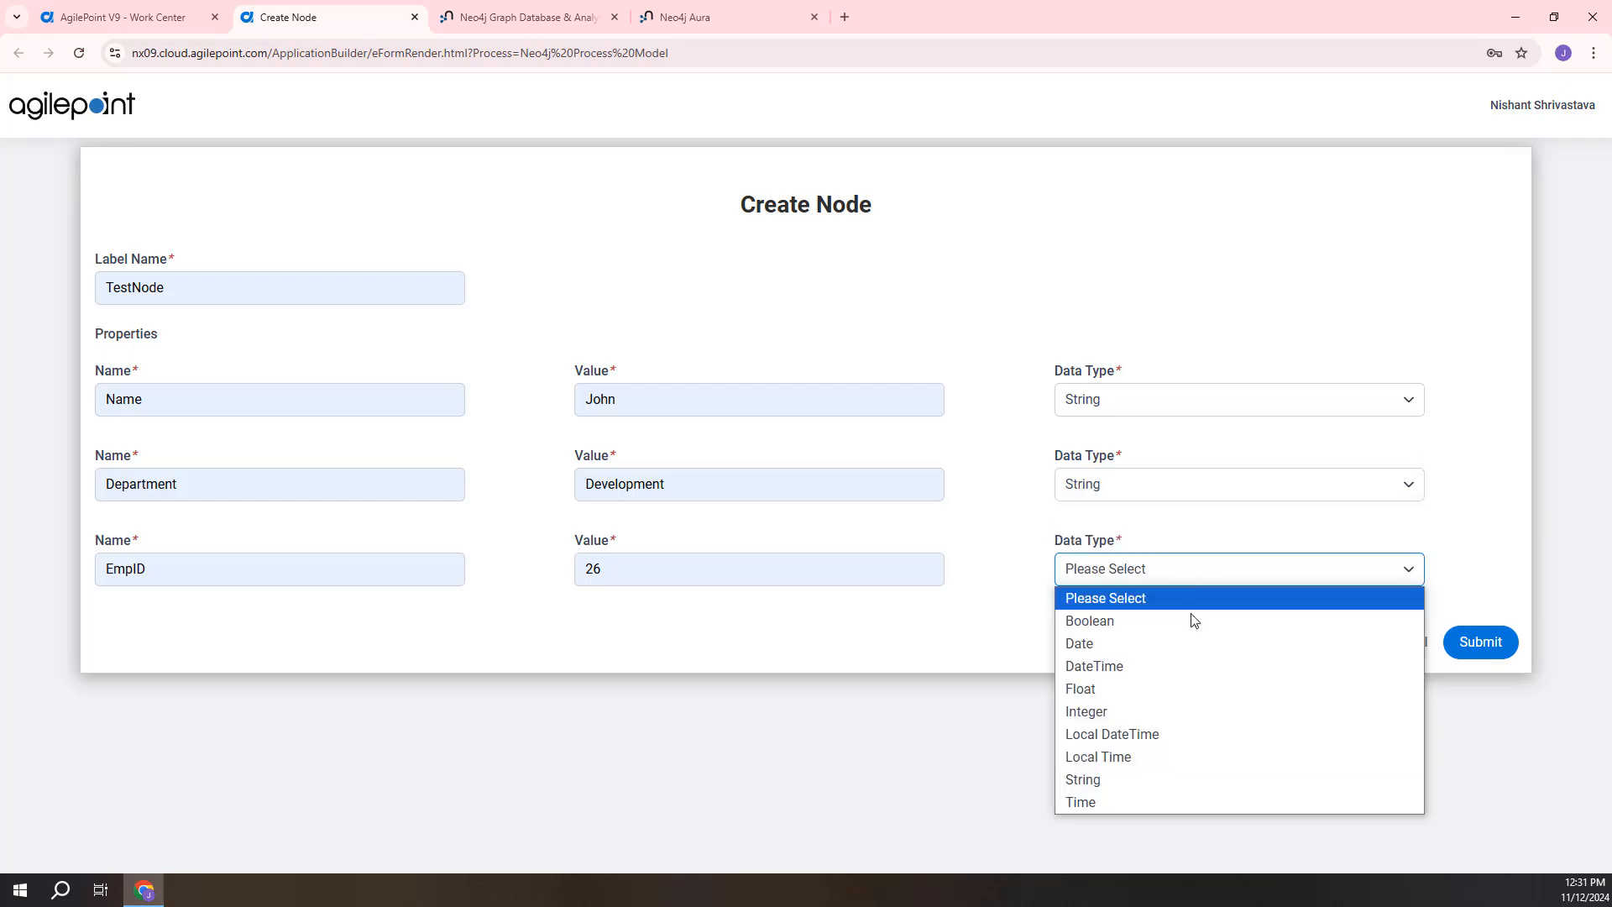
pyautogui.click(1165, 712)
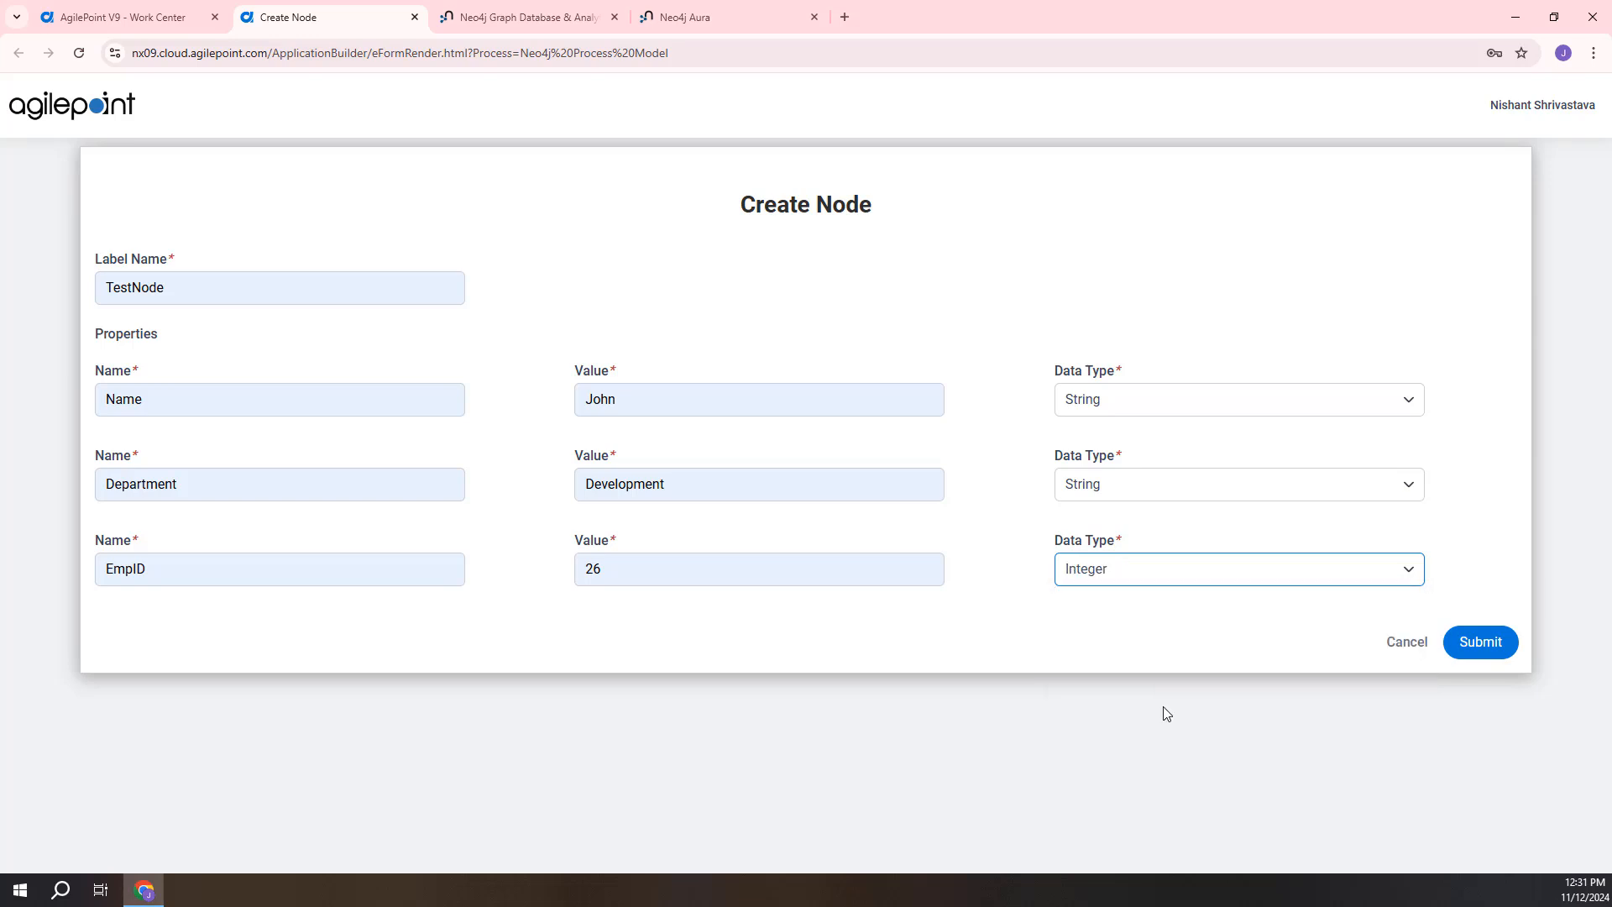
pyautogui.click(1507, 648)
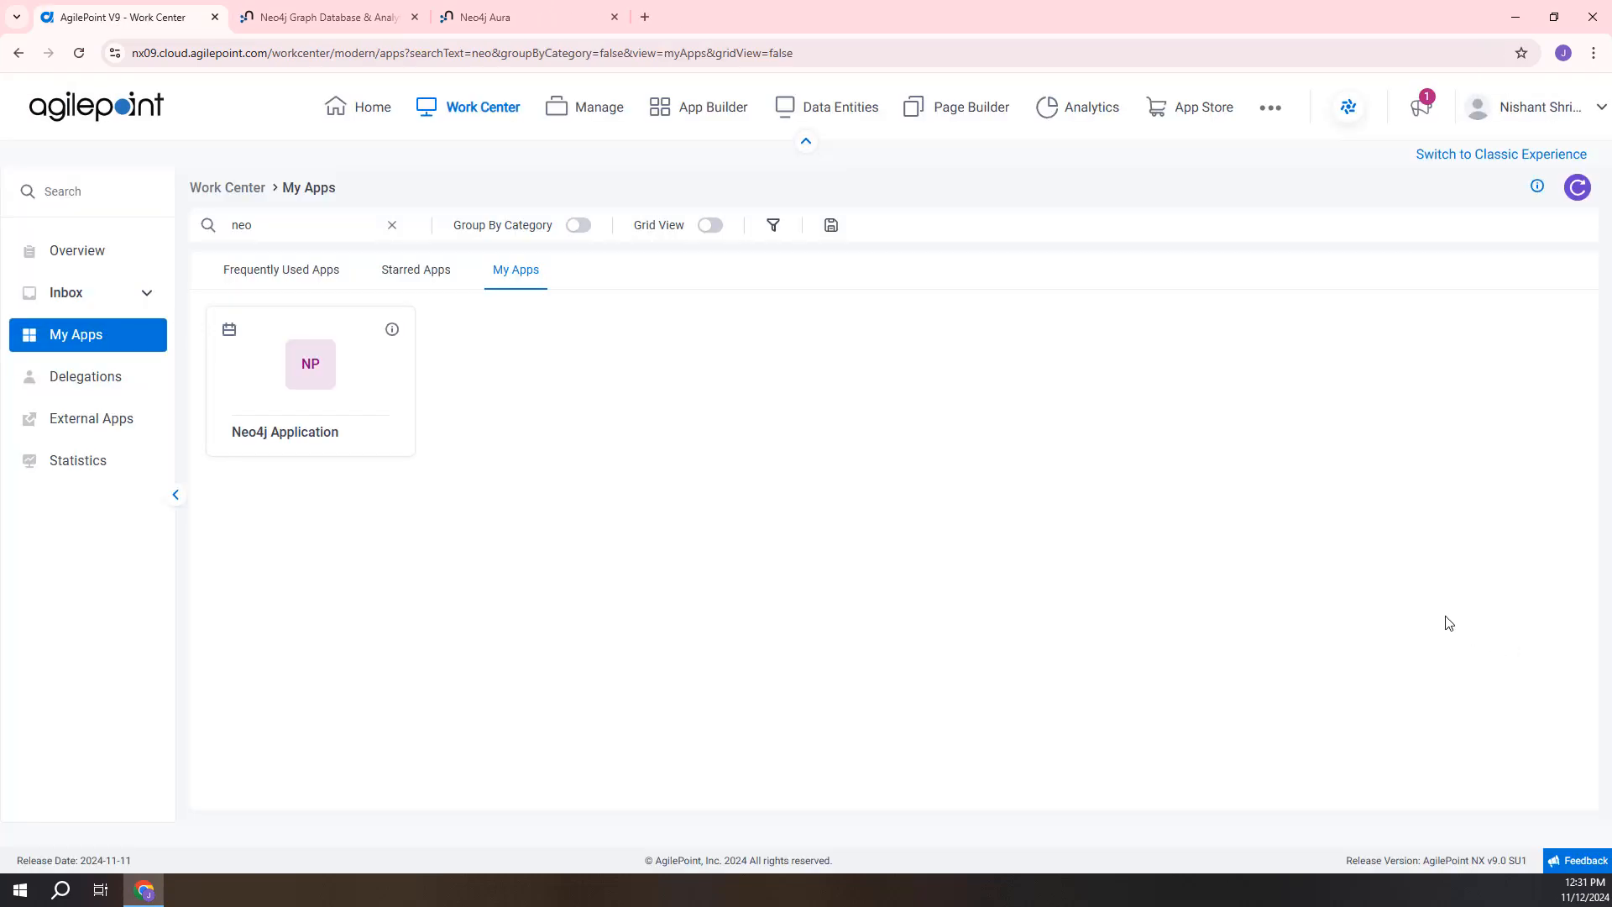
# - Find the assigned Update Node task among the inbox tasks and view its process
pyautogui.click(101, 302)
pyautogui.click(95, 346)
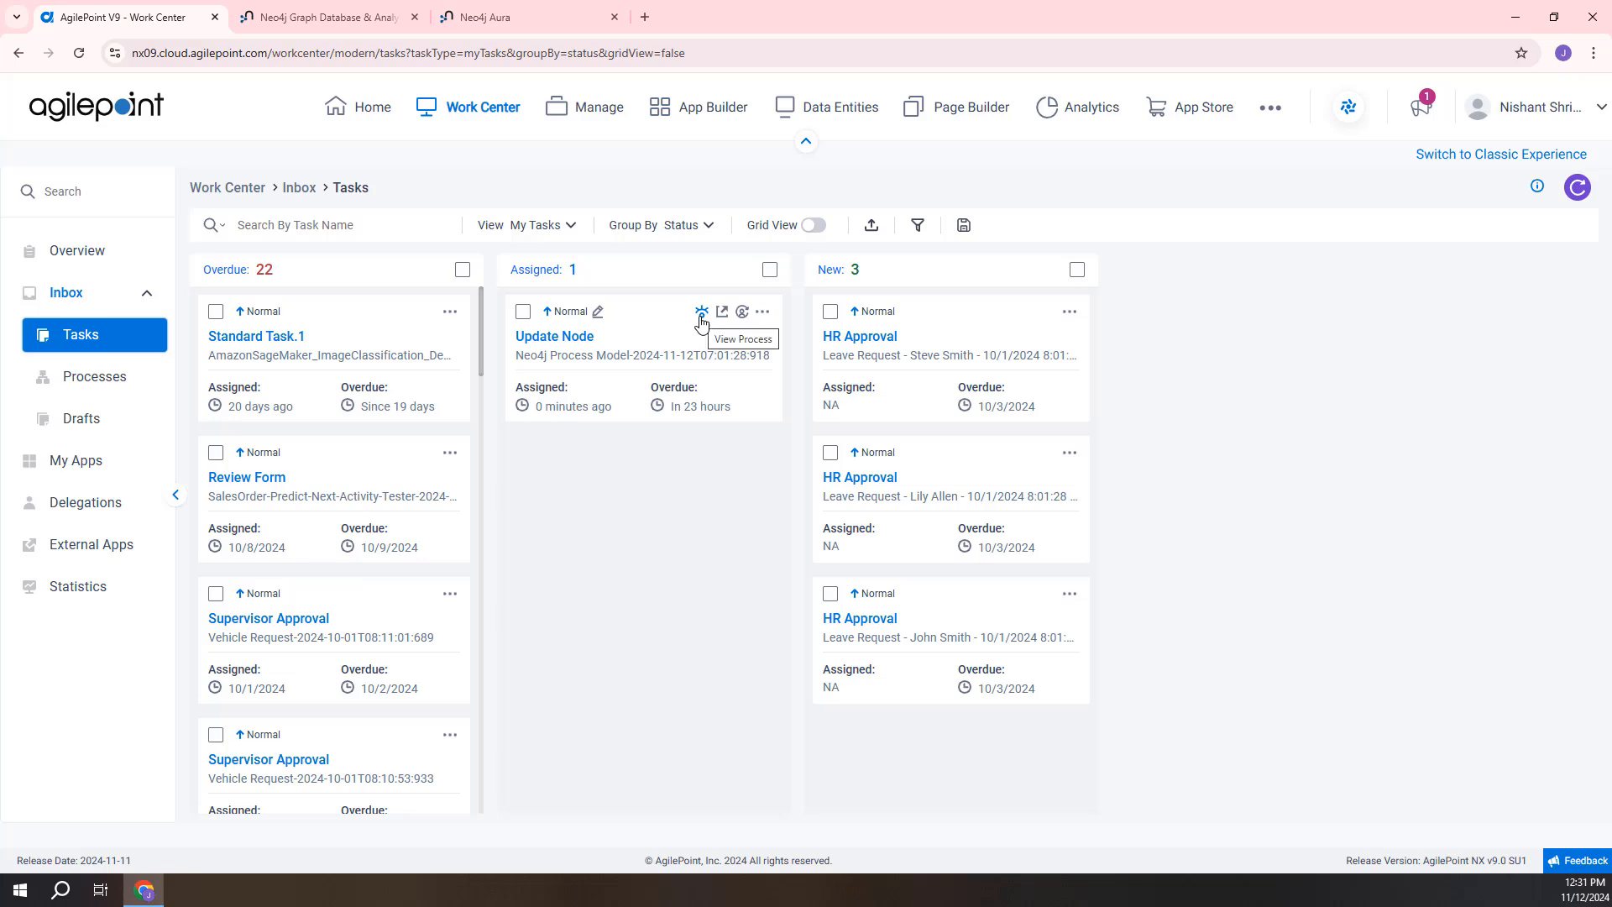
pyautogui.click(701, 314)
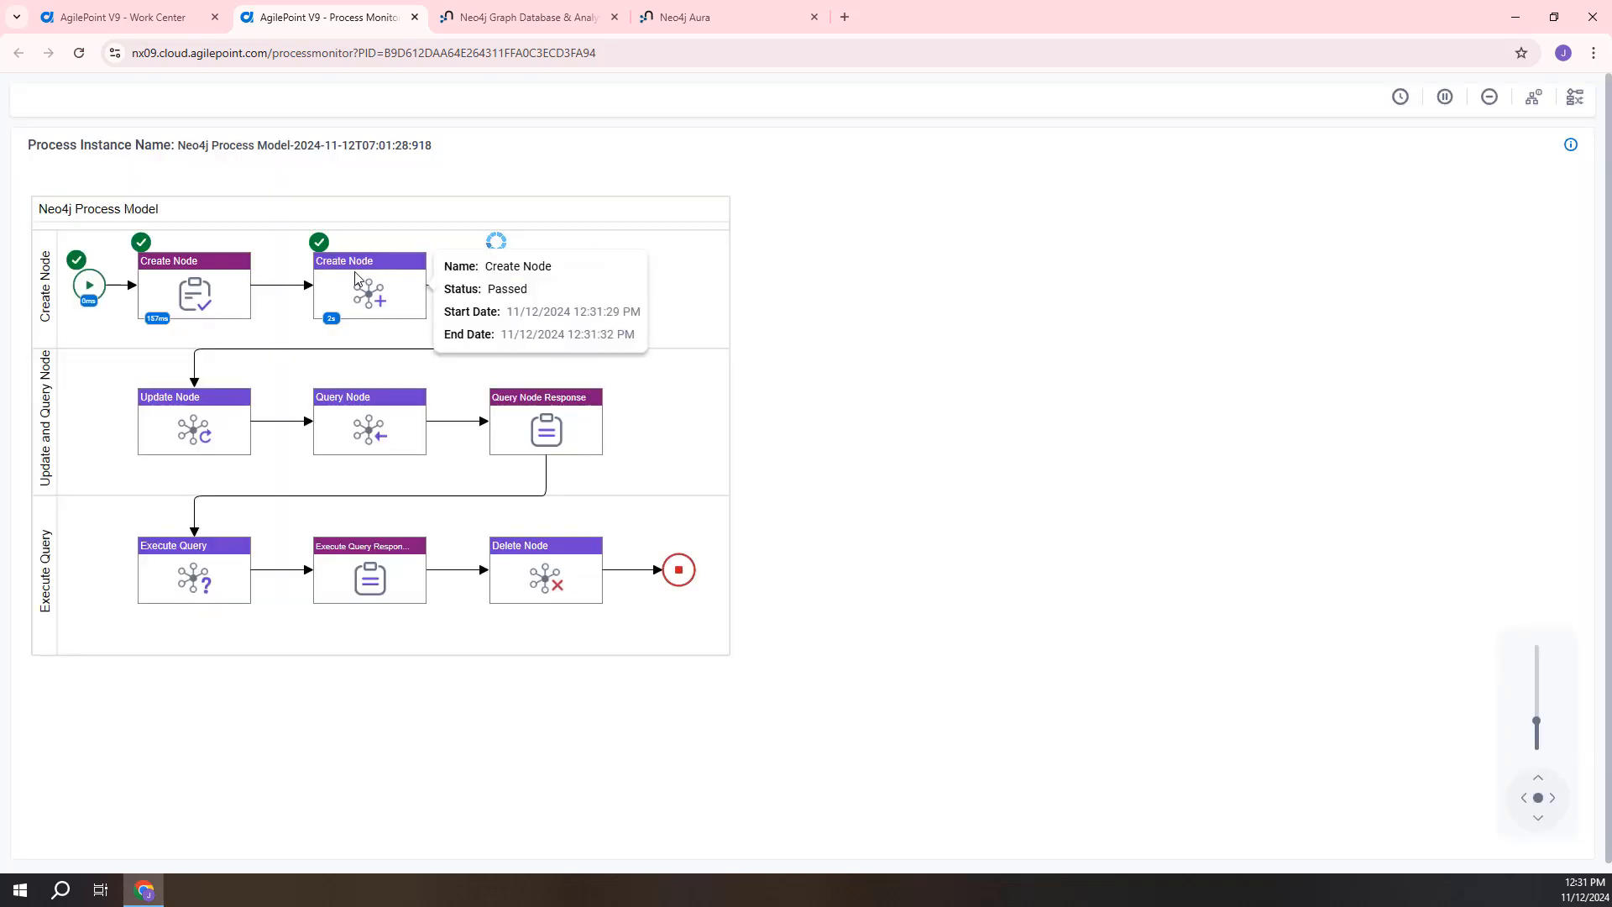
# - Switch to Neo4j Aura, connect to Instance01 and inspect the properties of the newly created TestNode entry
pyautogui.click(678, 25)
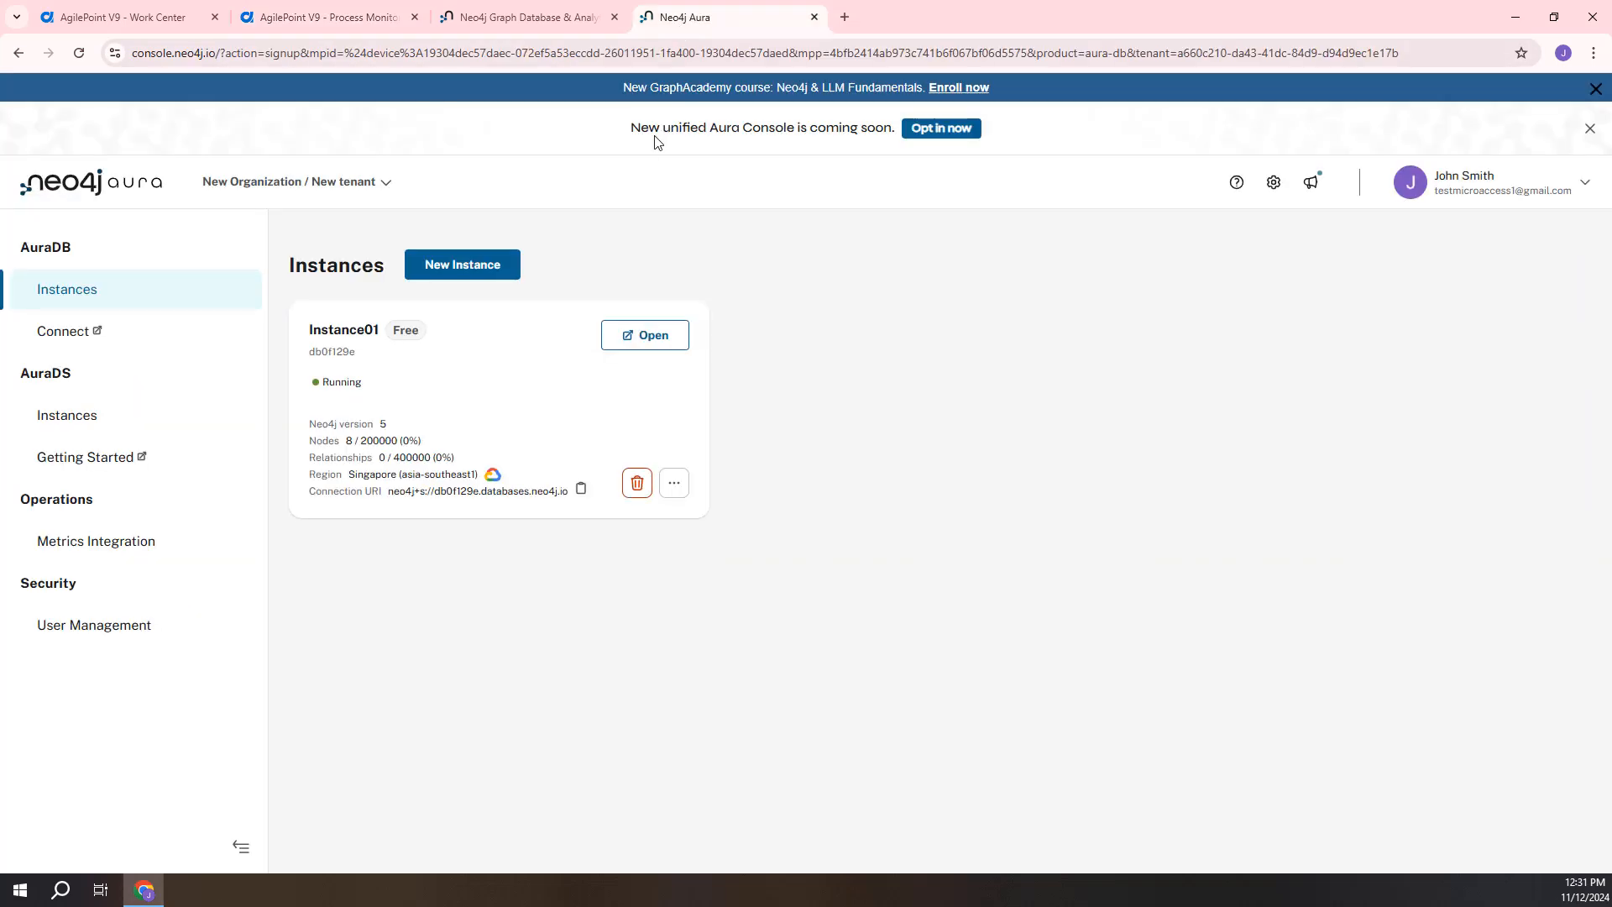
pyautogui.click(650, 338)
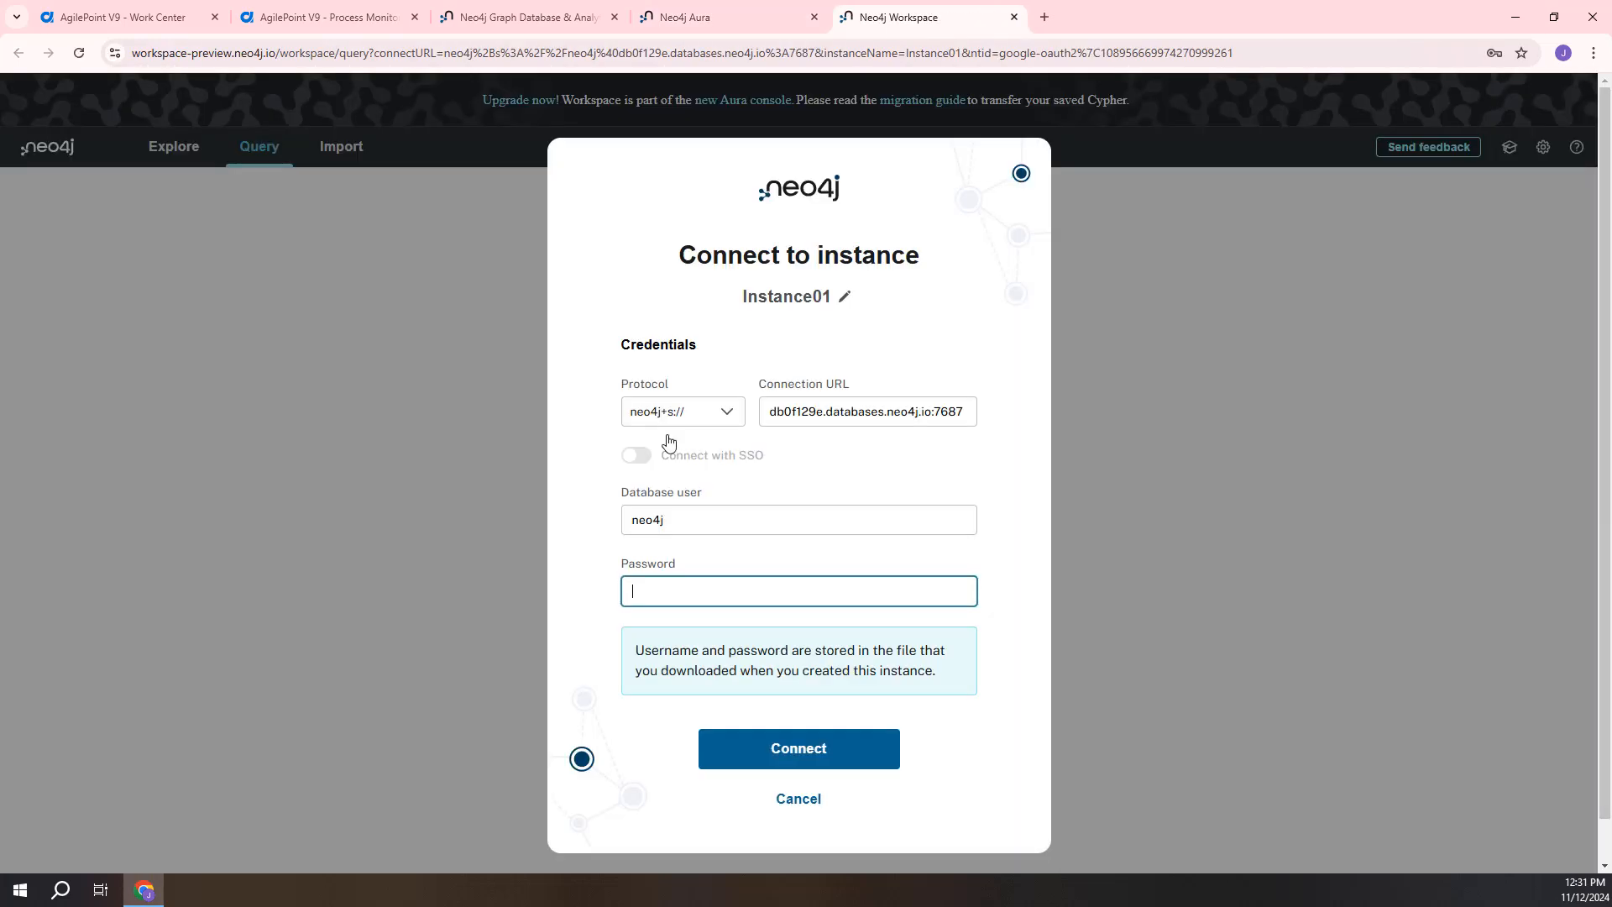
pyautogui.click(821, 753)
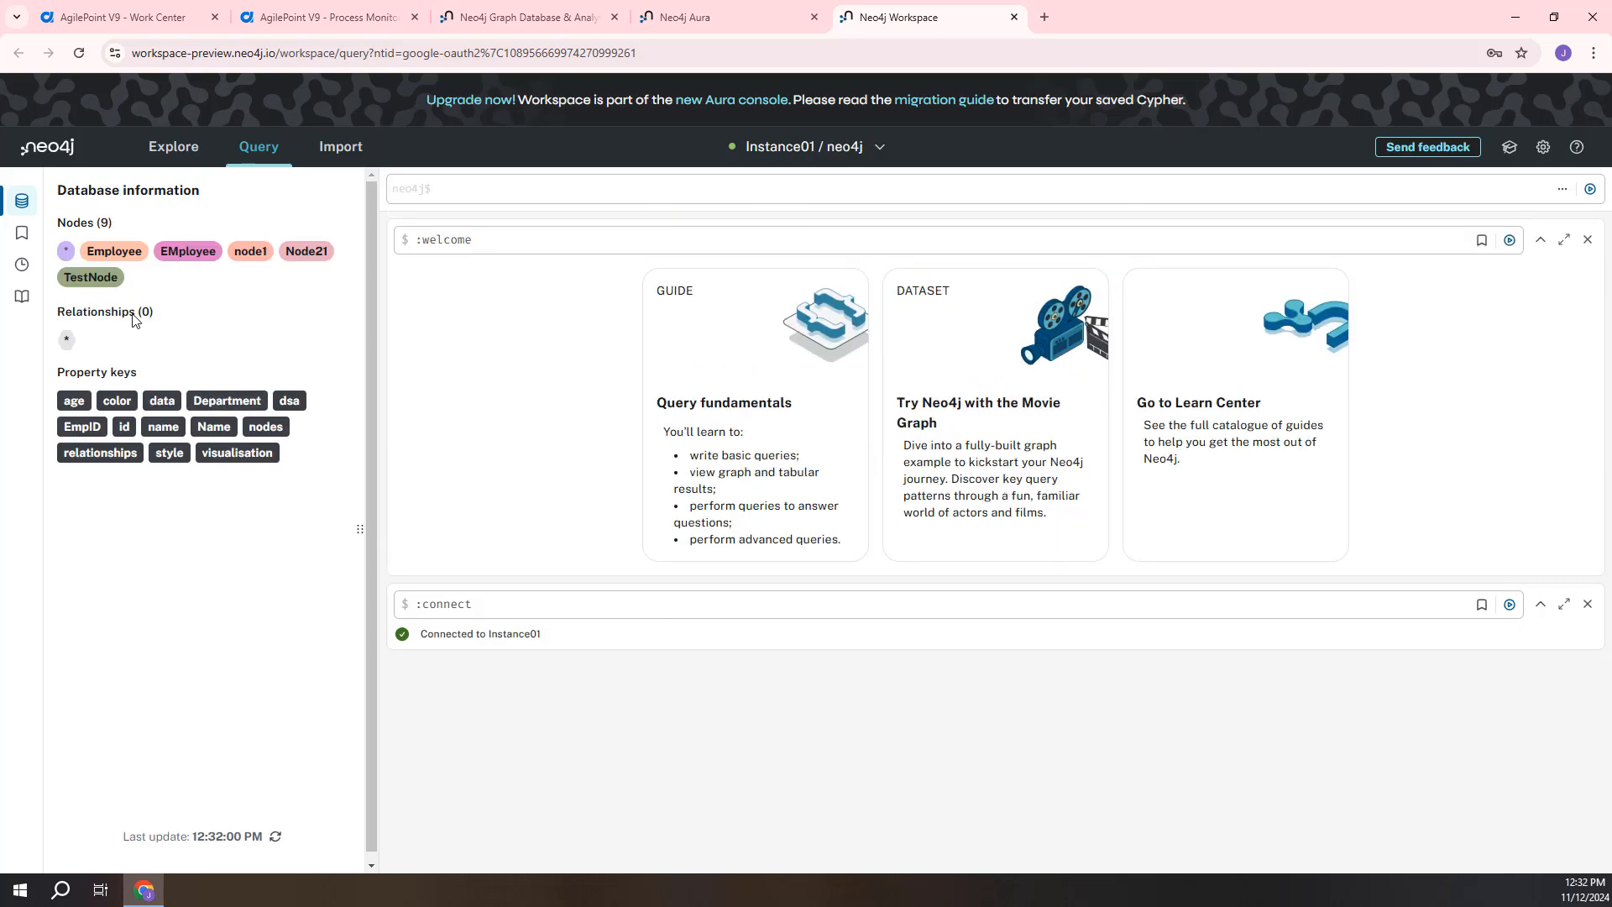
pyautogui.click(90, 280)
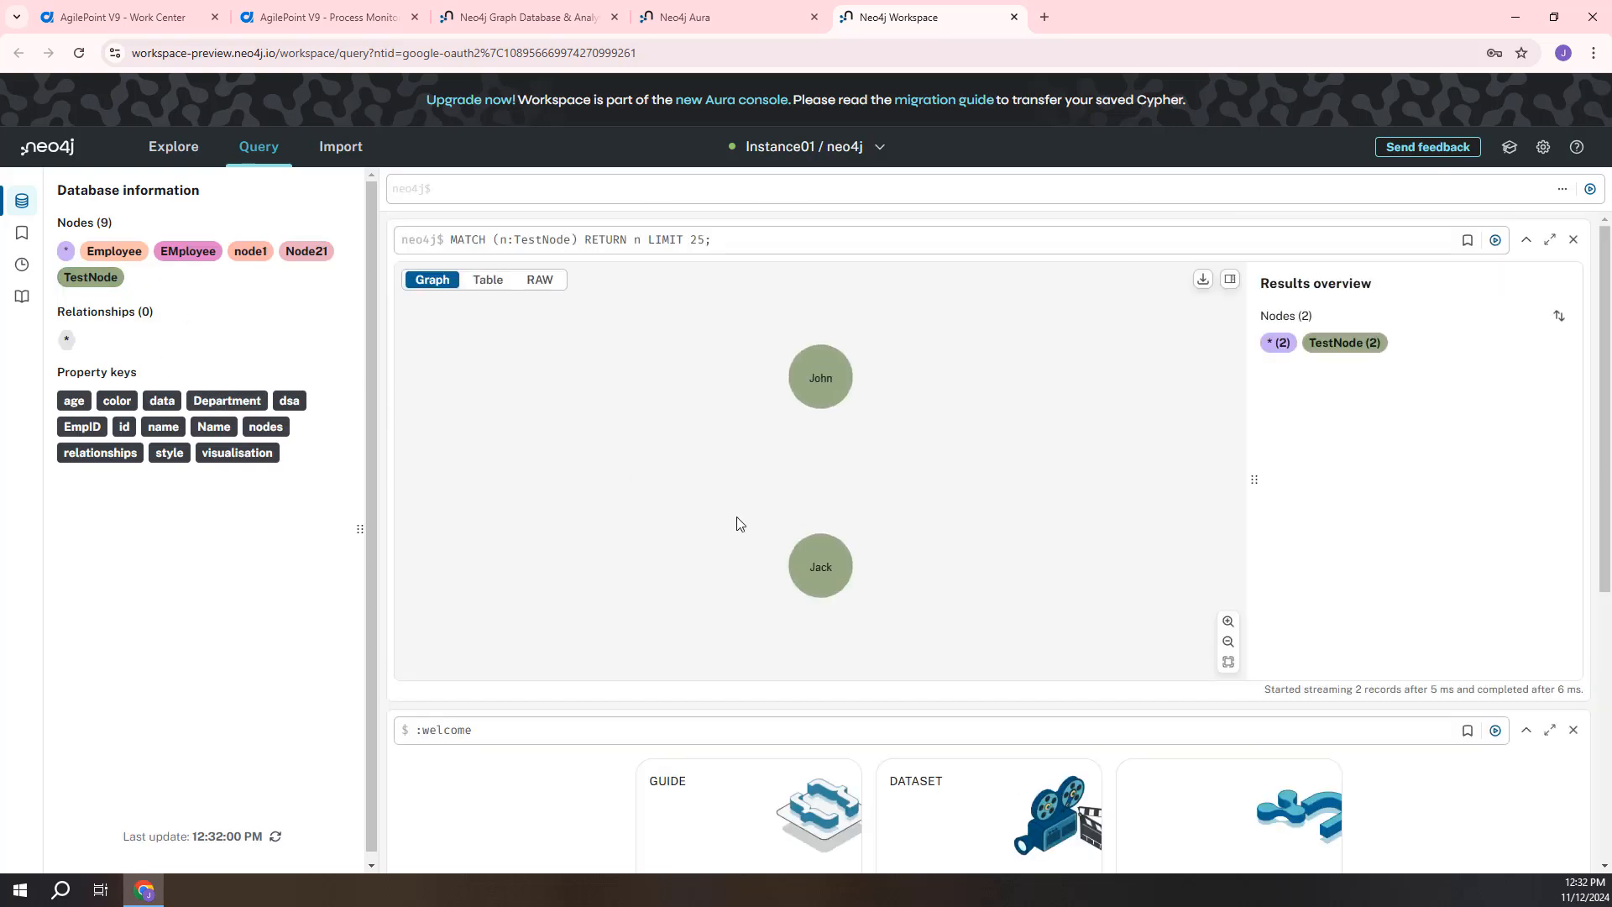
pyautogui.click(831, 396)
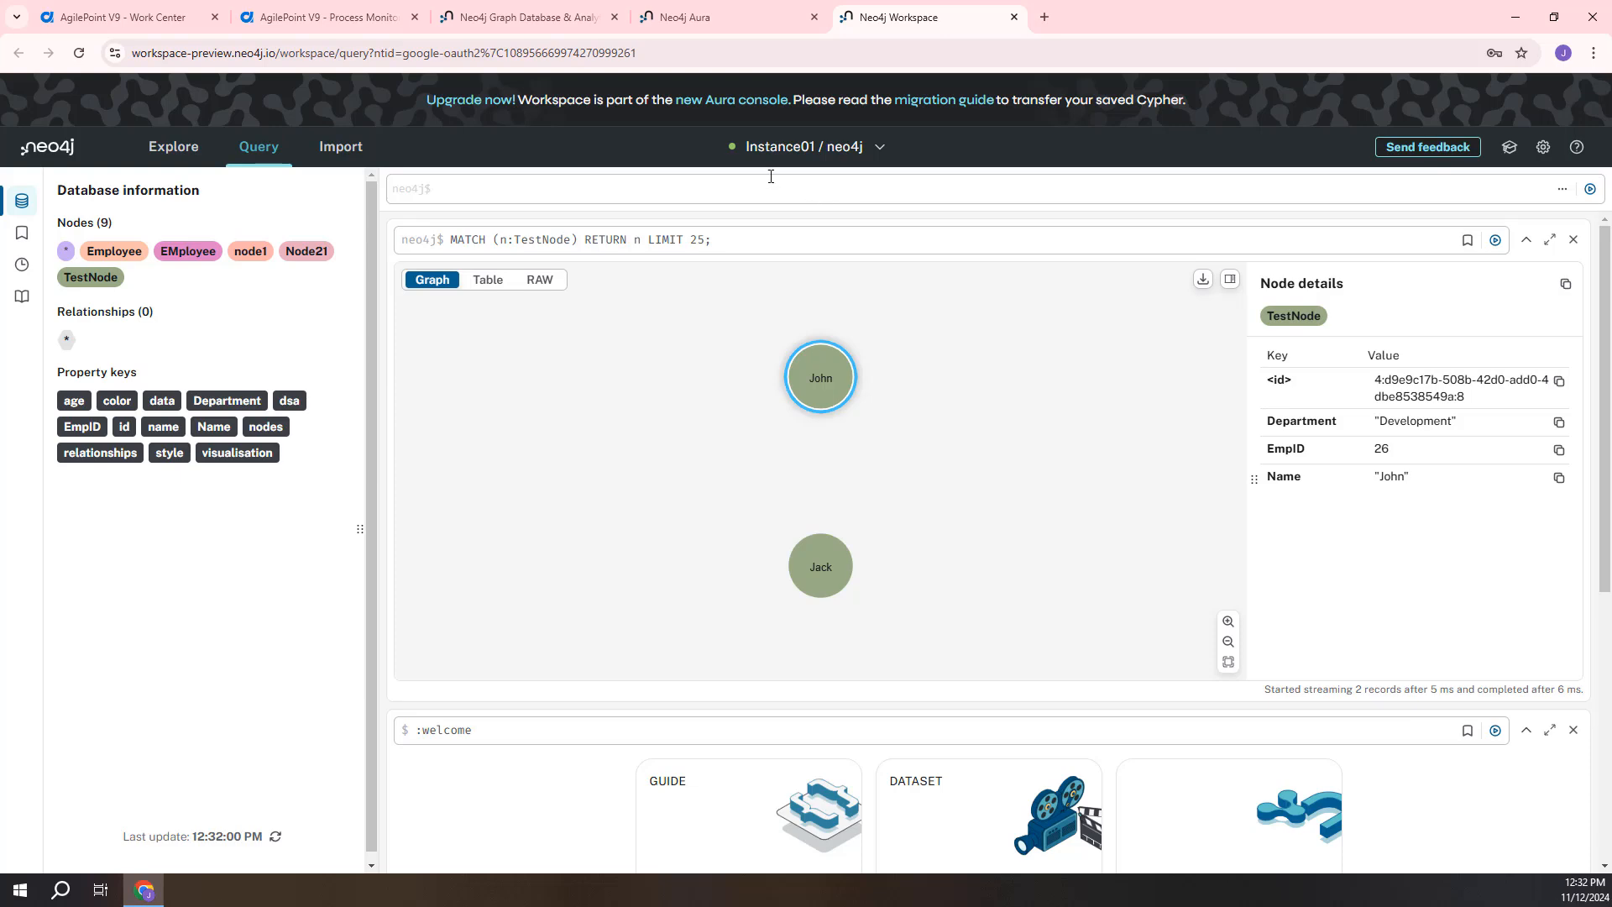
# - Return to the process monitor, open the Update Node task from its participant details and advance the form to its Update Node page
pyautogui.click(319, 22)
pyautogui.click(547, 283)
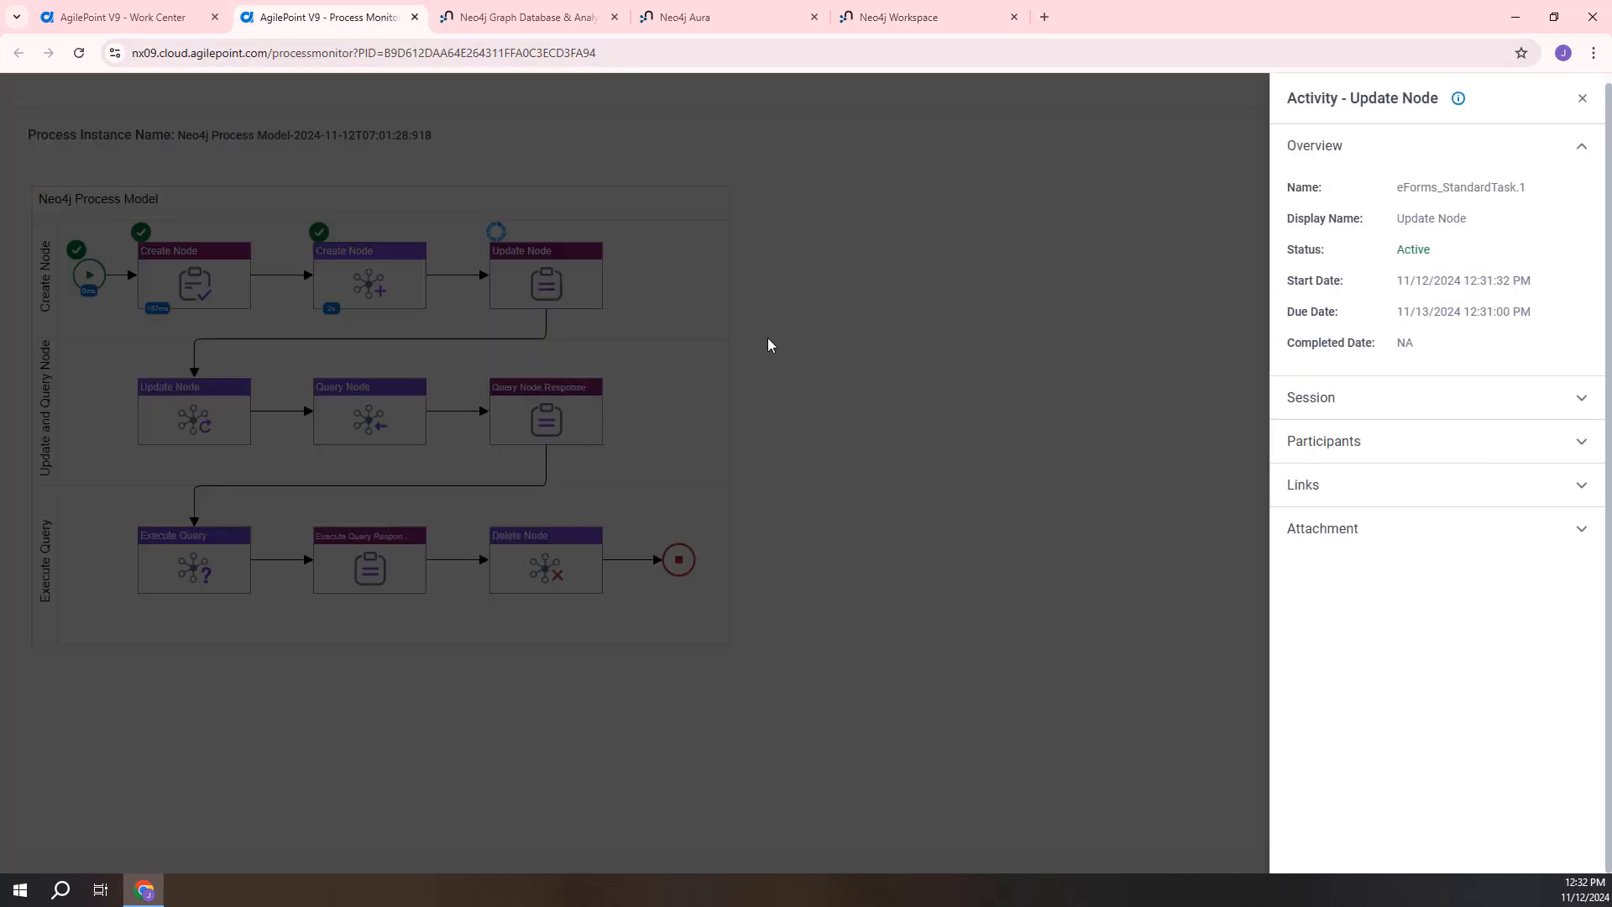
pyautogui.click(1314, 445)
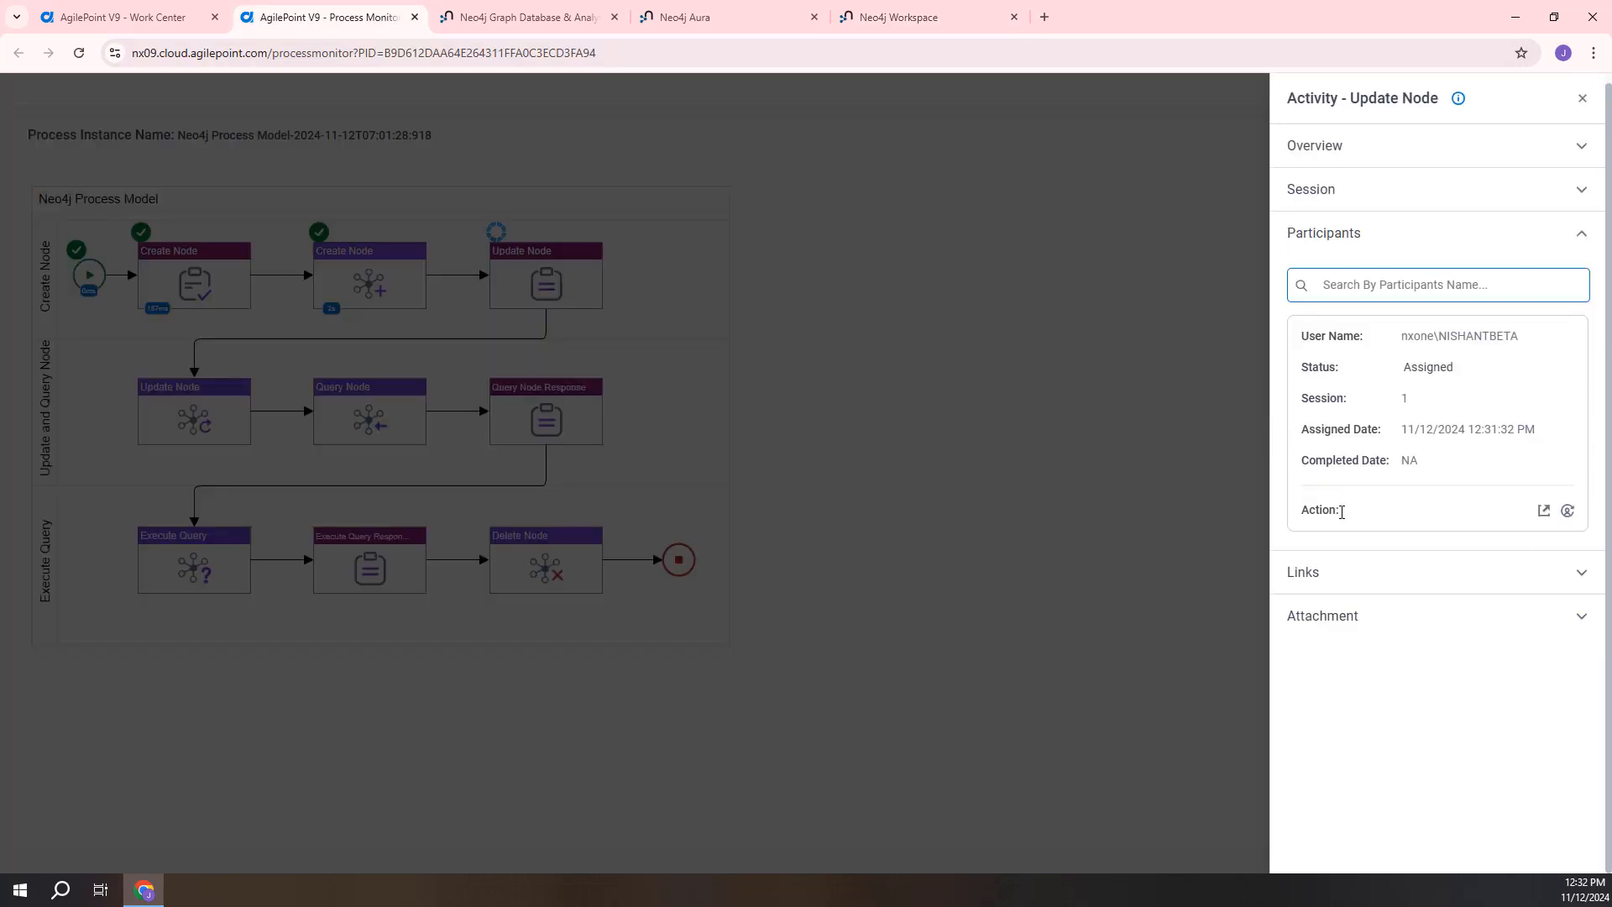
pyautogui.click(1543, 511)
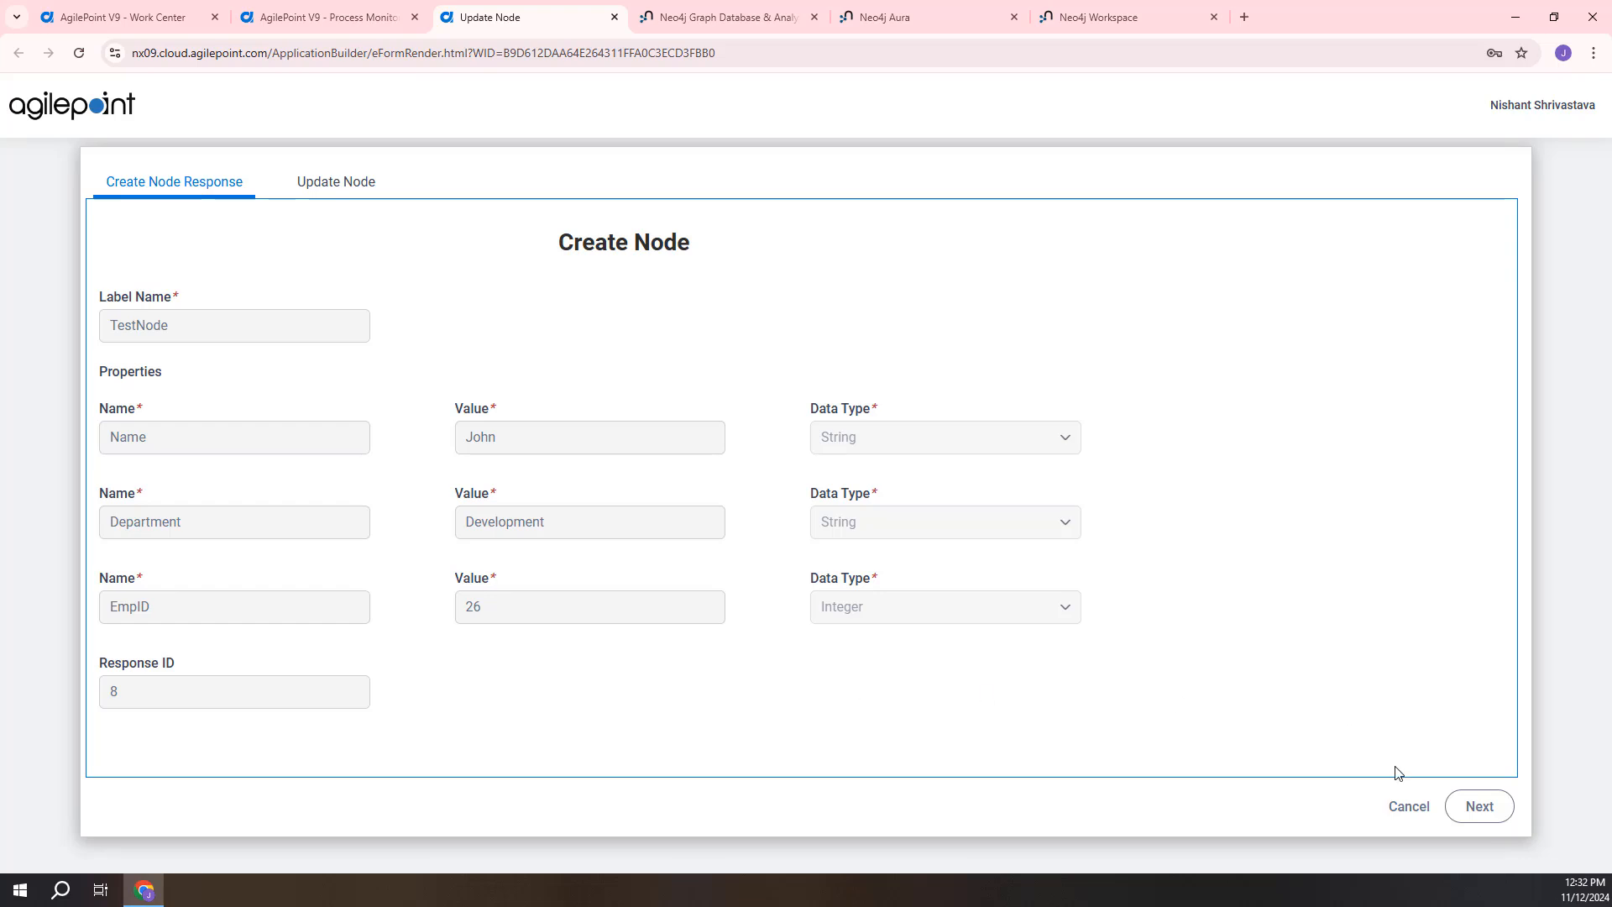
pyautogui.click(1472, 813)
# - Set the first update row to Upsert the Name property with the person's full name as a String value
pyautogui.click(338, 250)
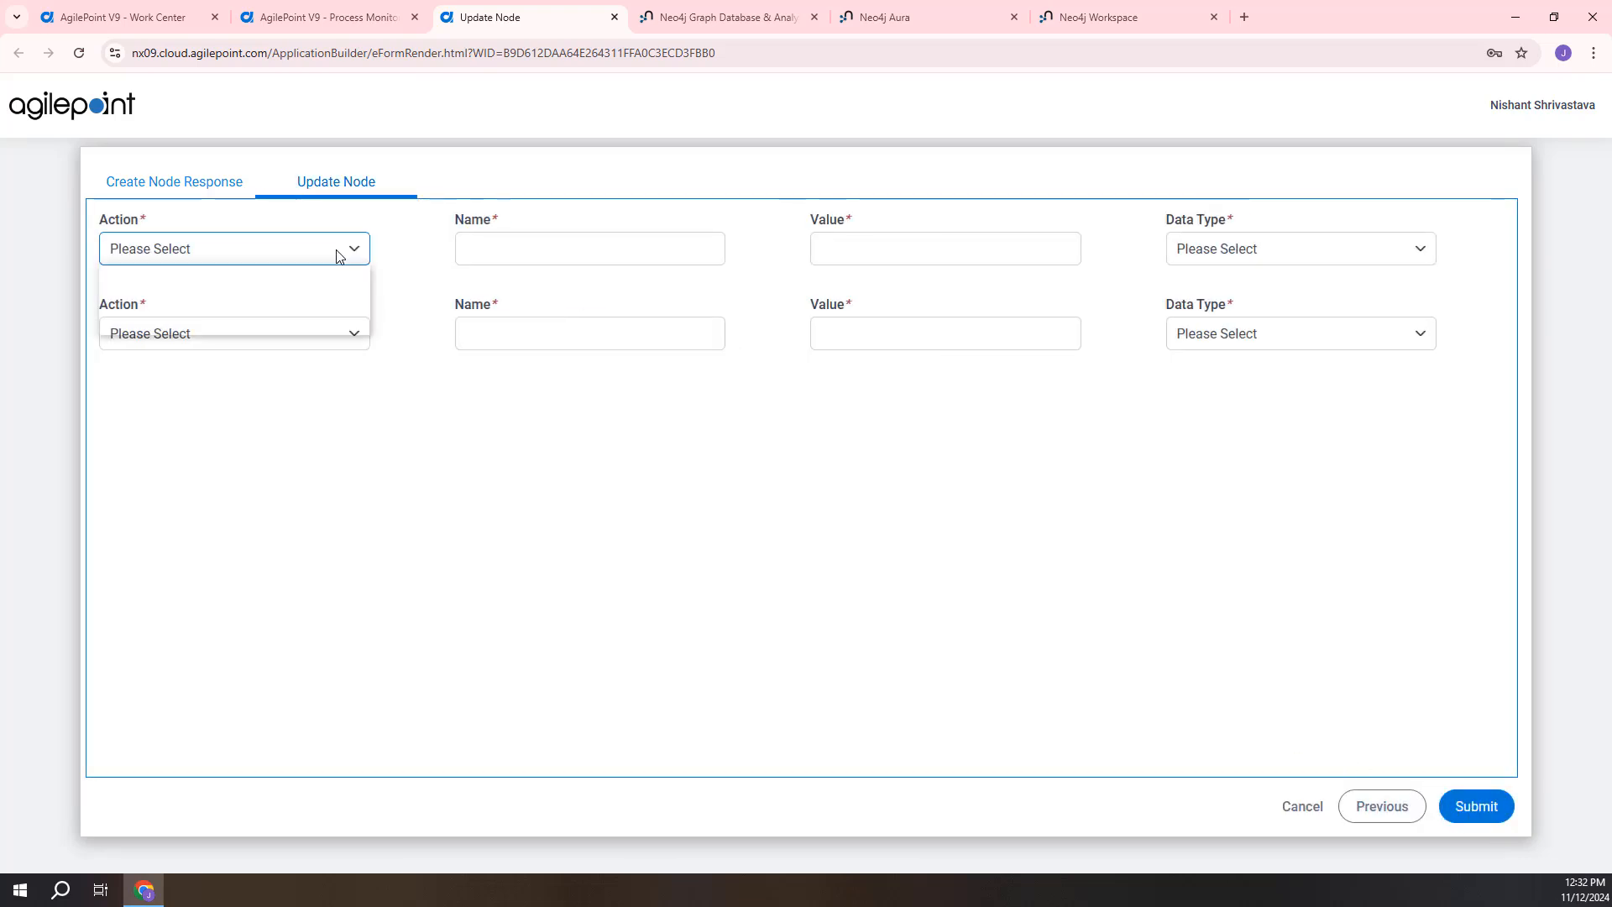
pyautogui.click(280, 300)
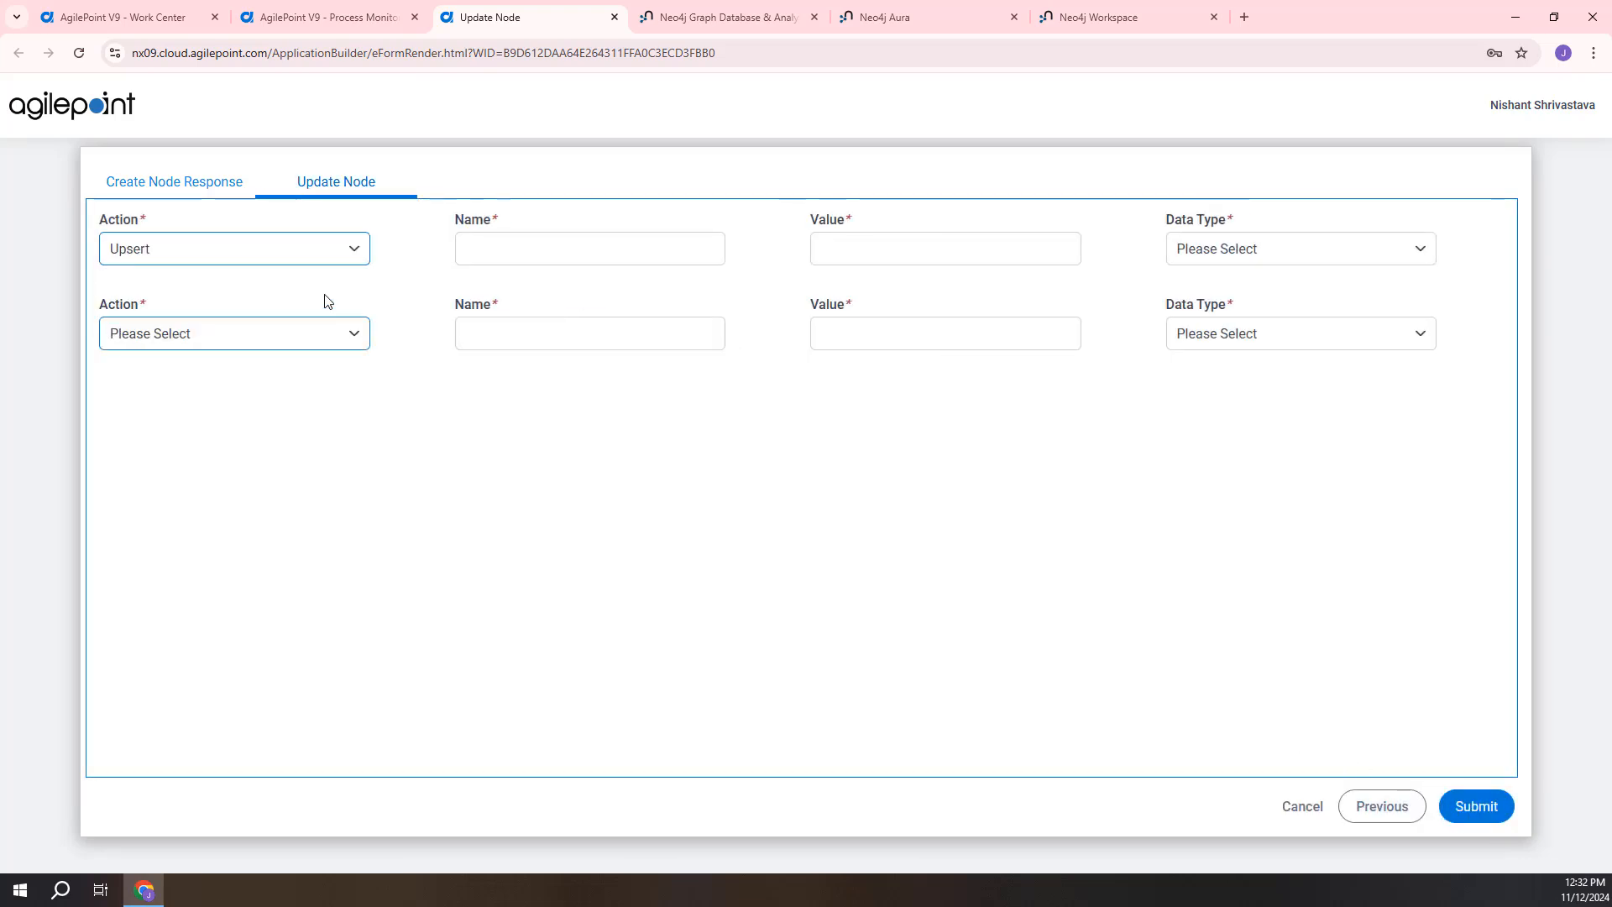
pyautogui.click(485, 252)
pyautogui.click(558, 291)
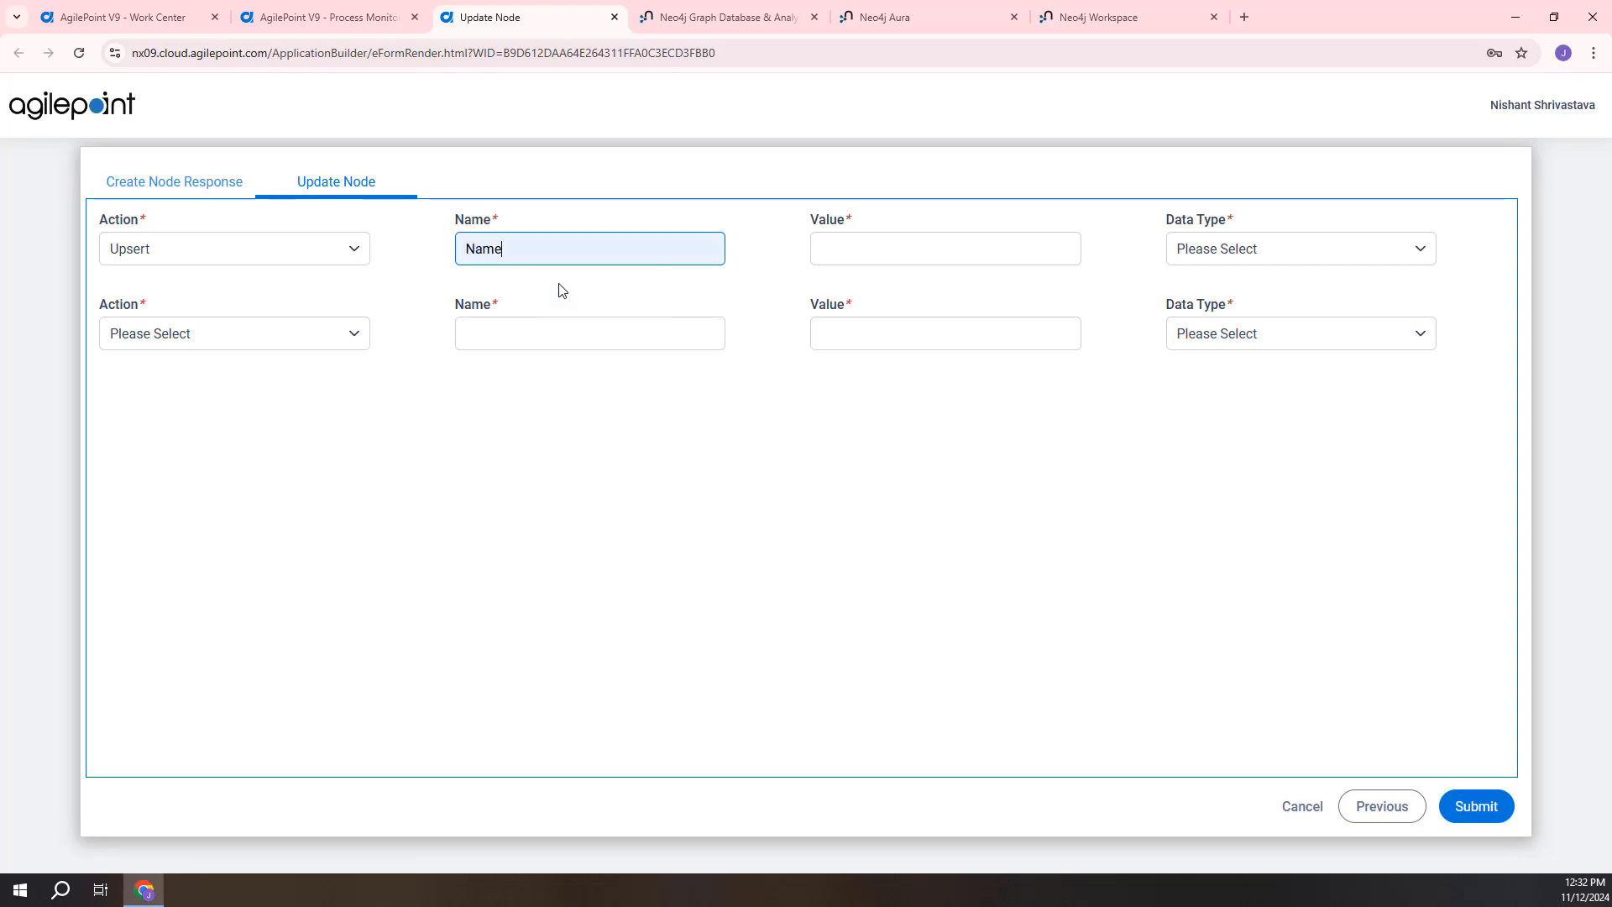
pyautogui.click(882, 262)
pyautogui.click(921, 292)
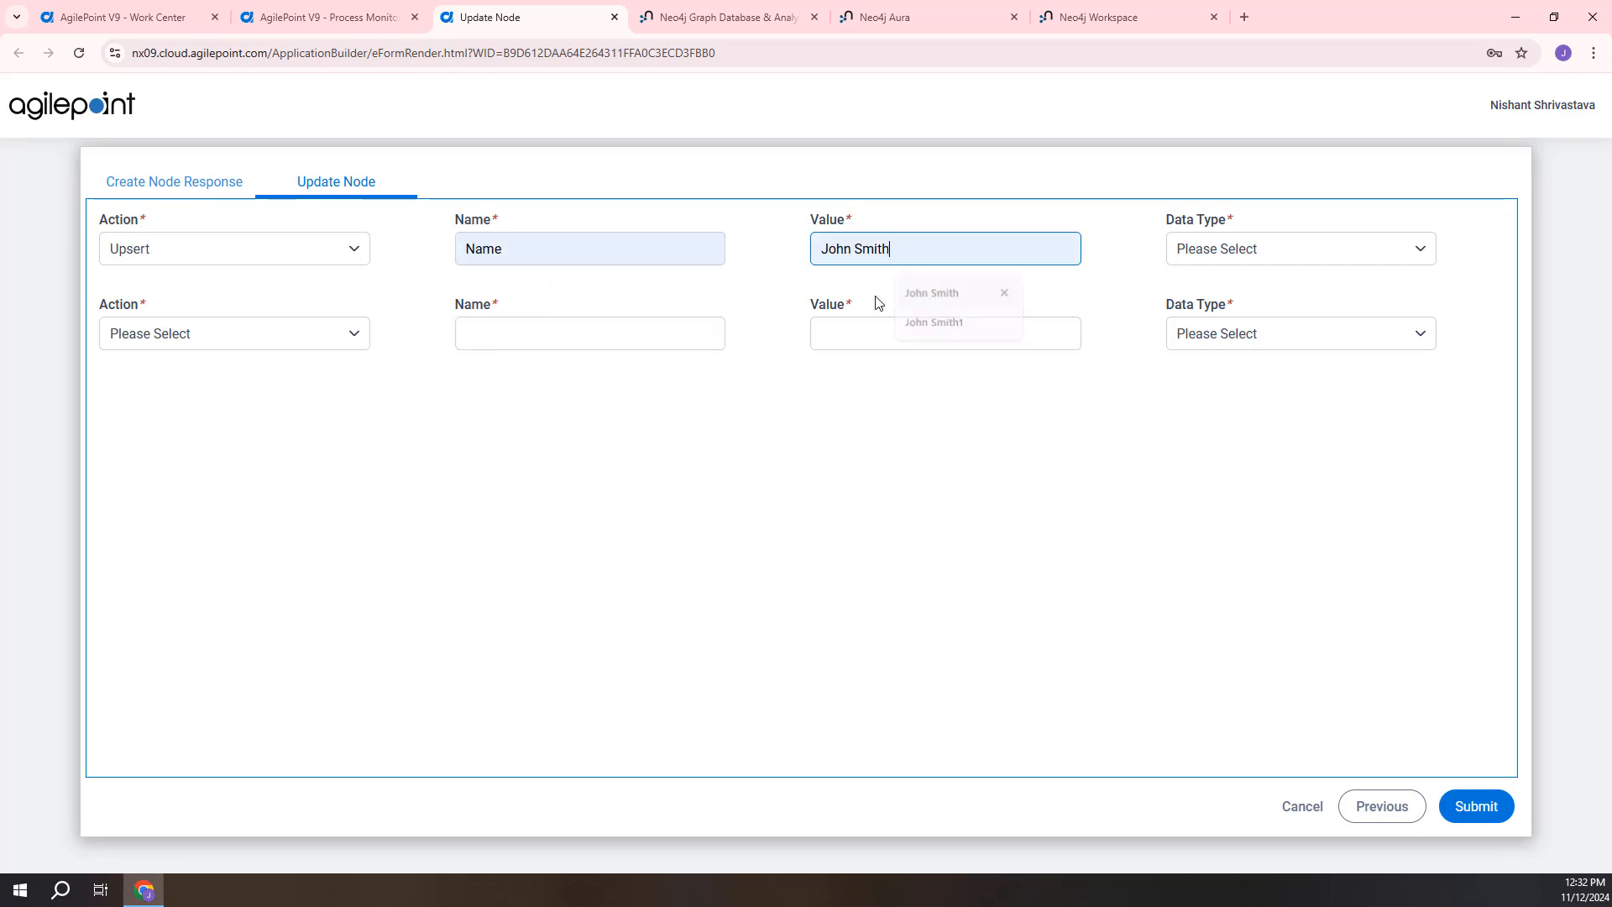
pyautogui.click(1243, 248)
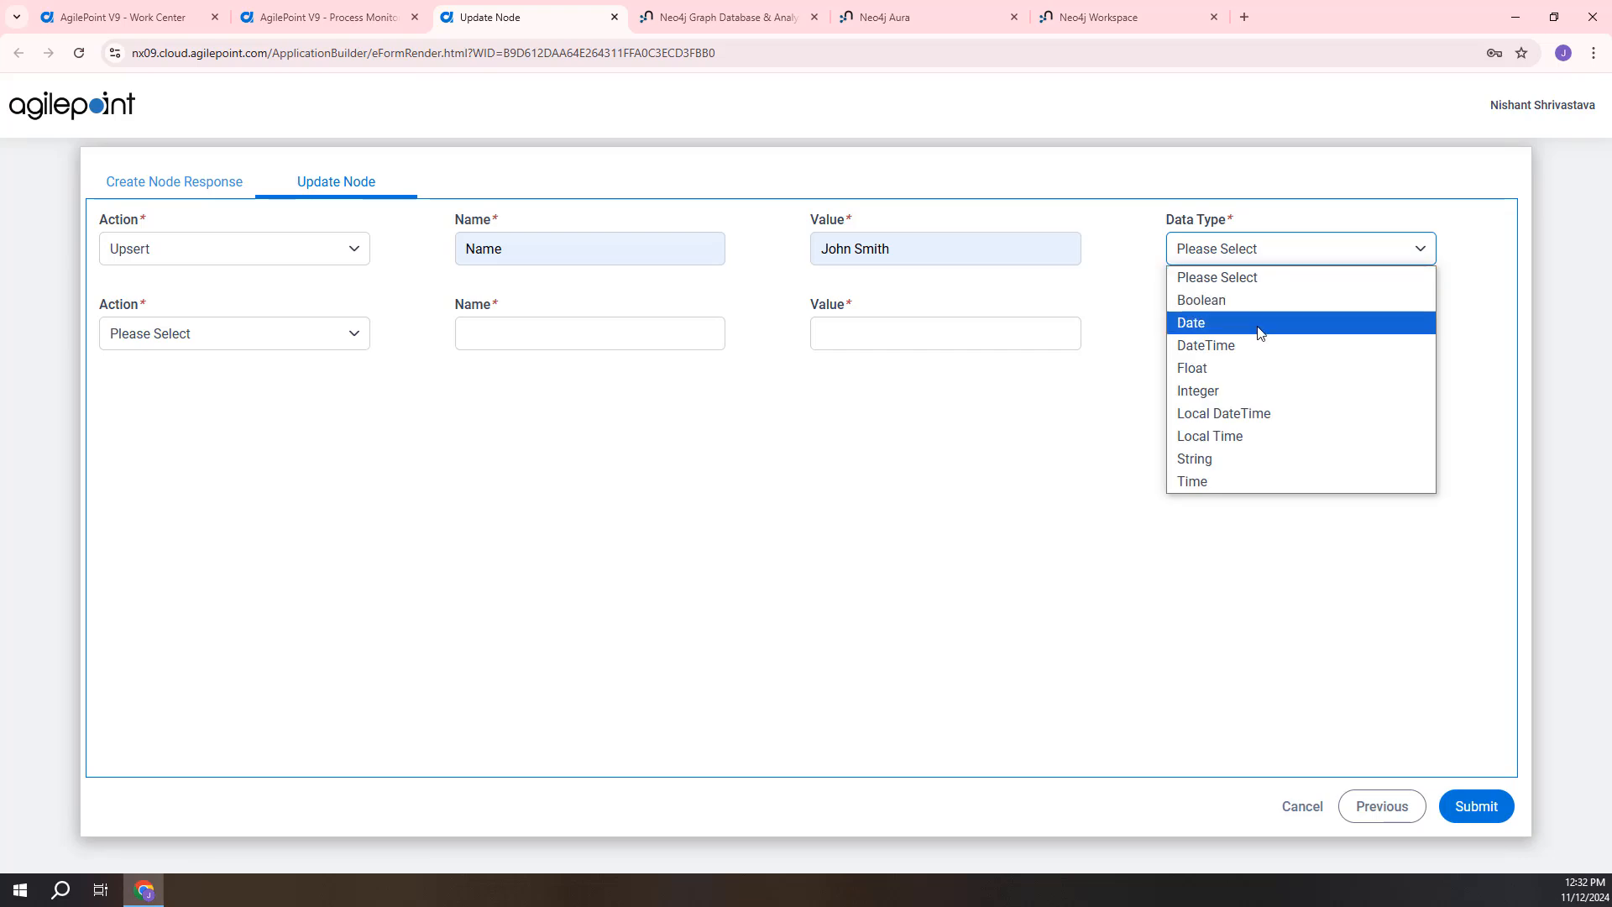
pyautogui.click(1209, 458)
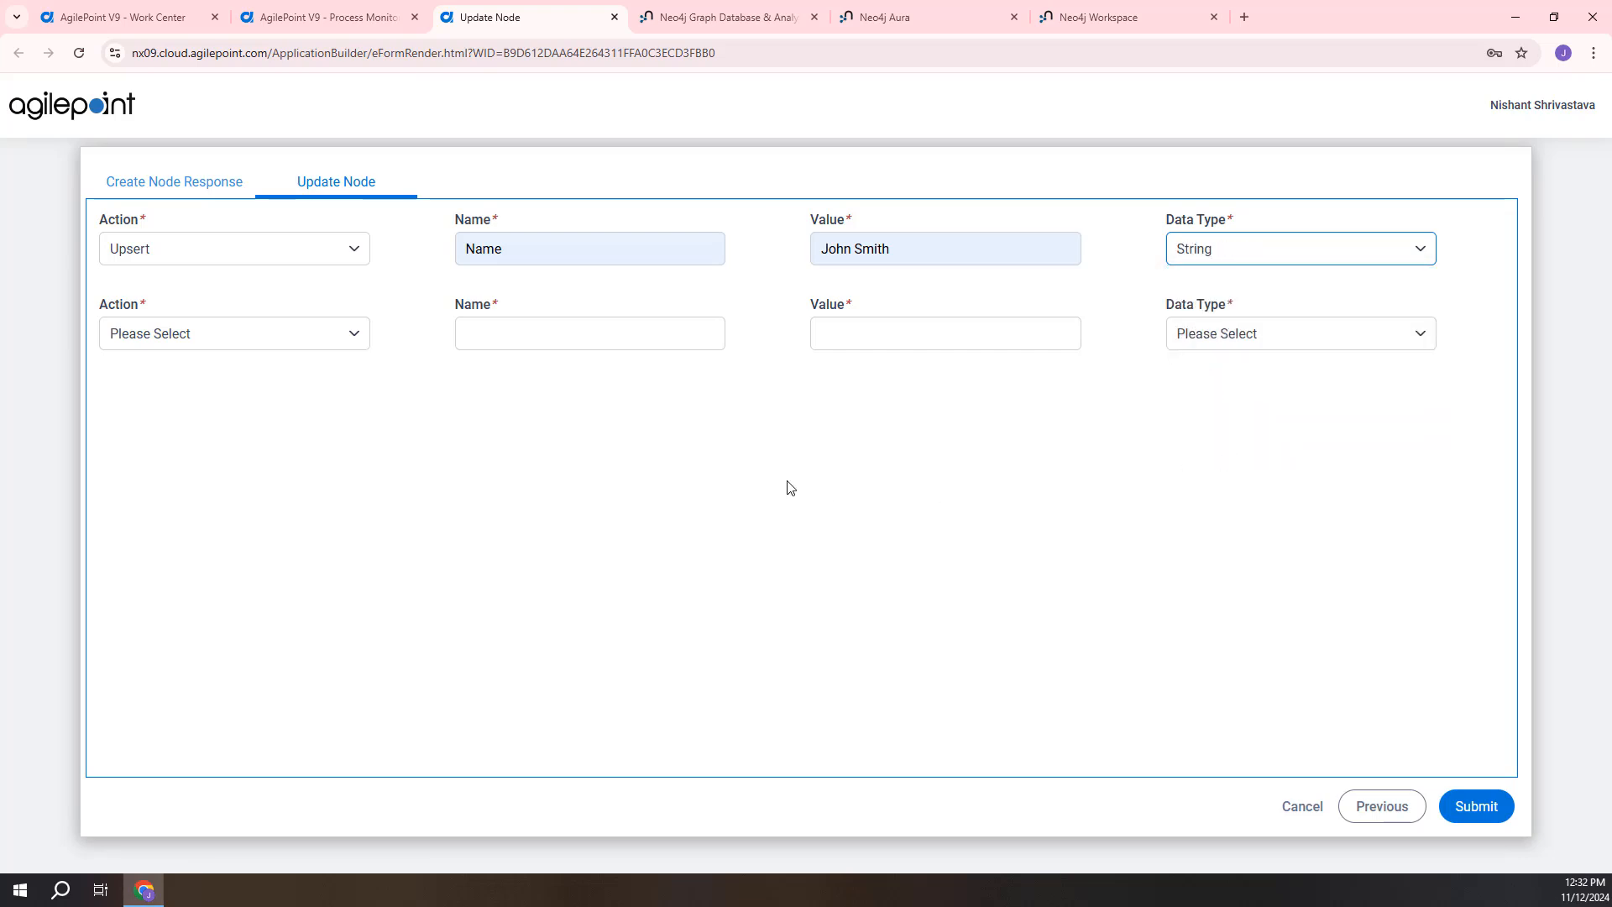
# - Set the second update row to Delete the Department property and submit the Update Node form
pyautogui.click(324, 333)
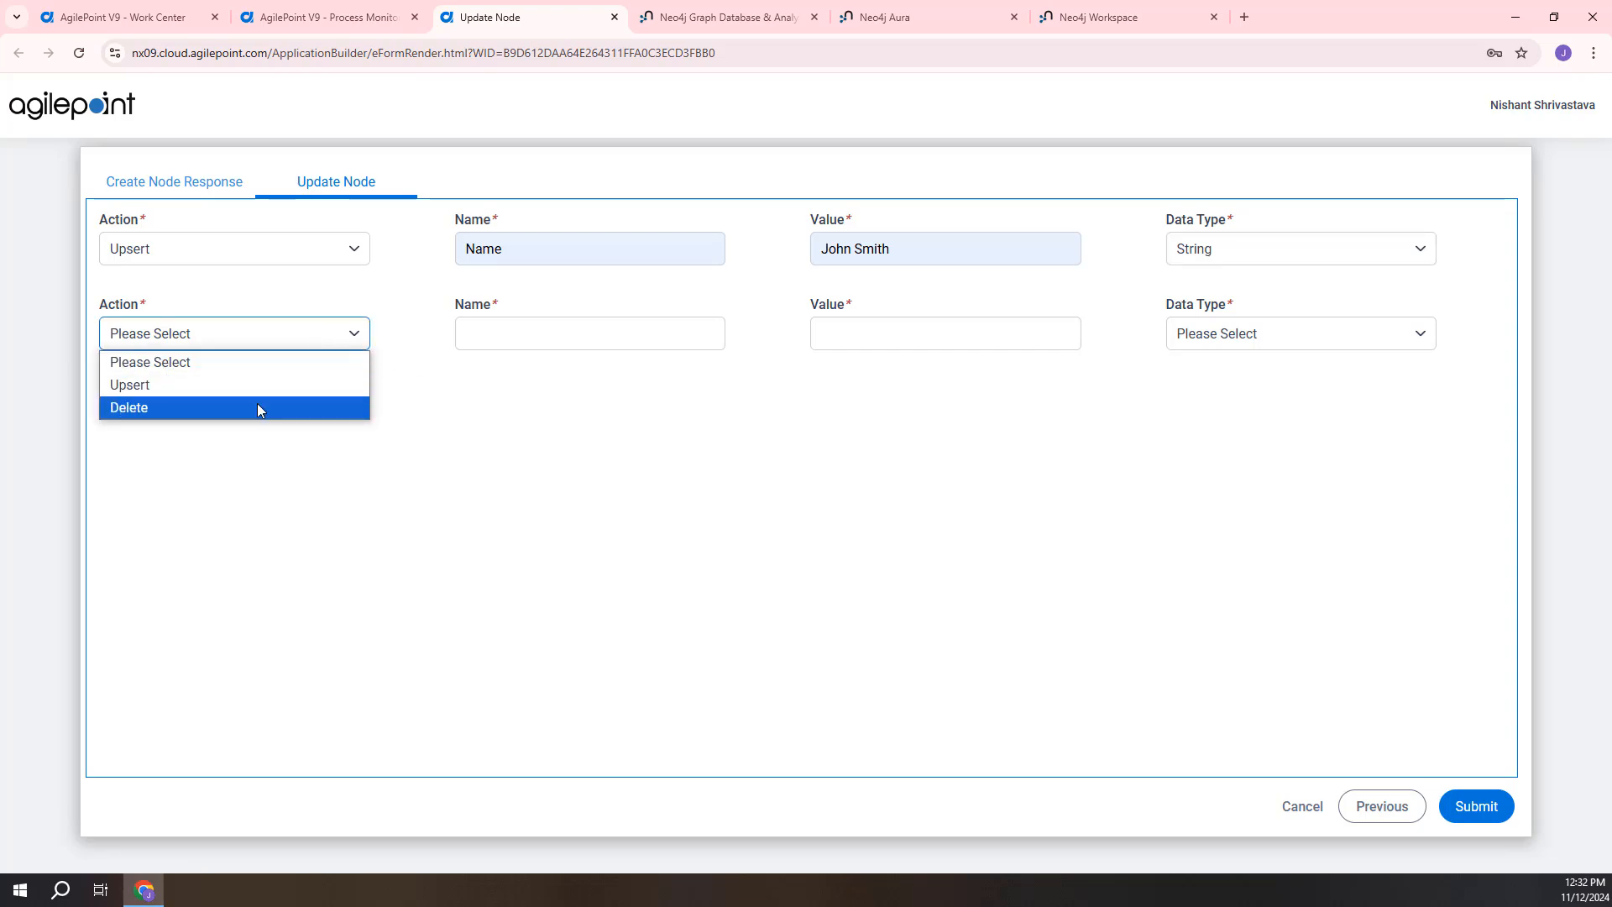
pyautogui.click(256, 407)
pyautogui.click(514, 363)
pyautogui.click(587, 375)
pyautogui.click(583, 442)
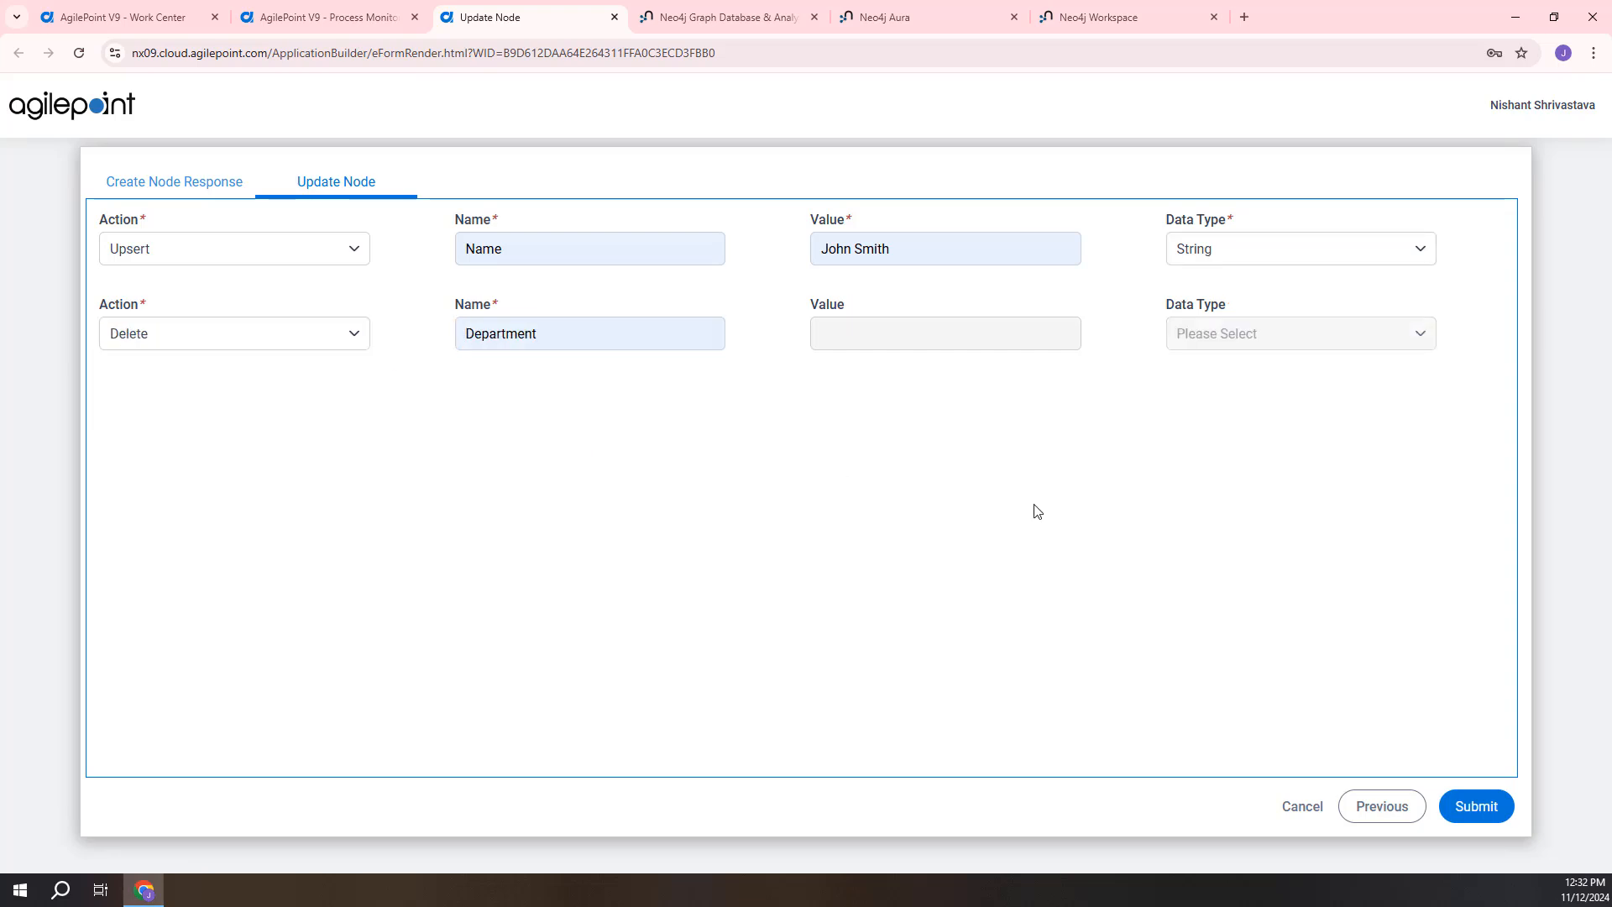
pyautogui.click(1474, 807)
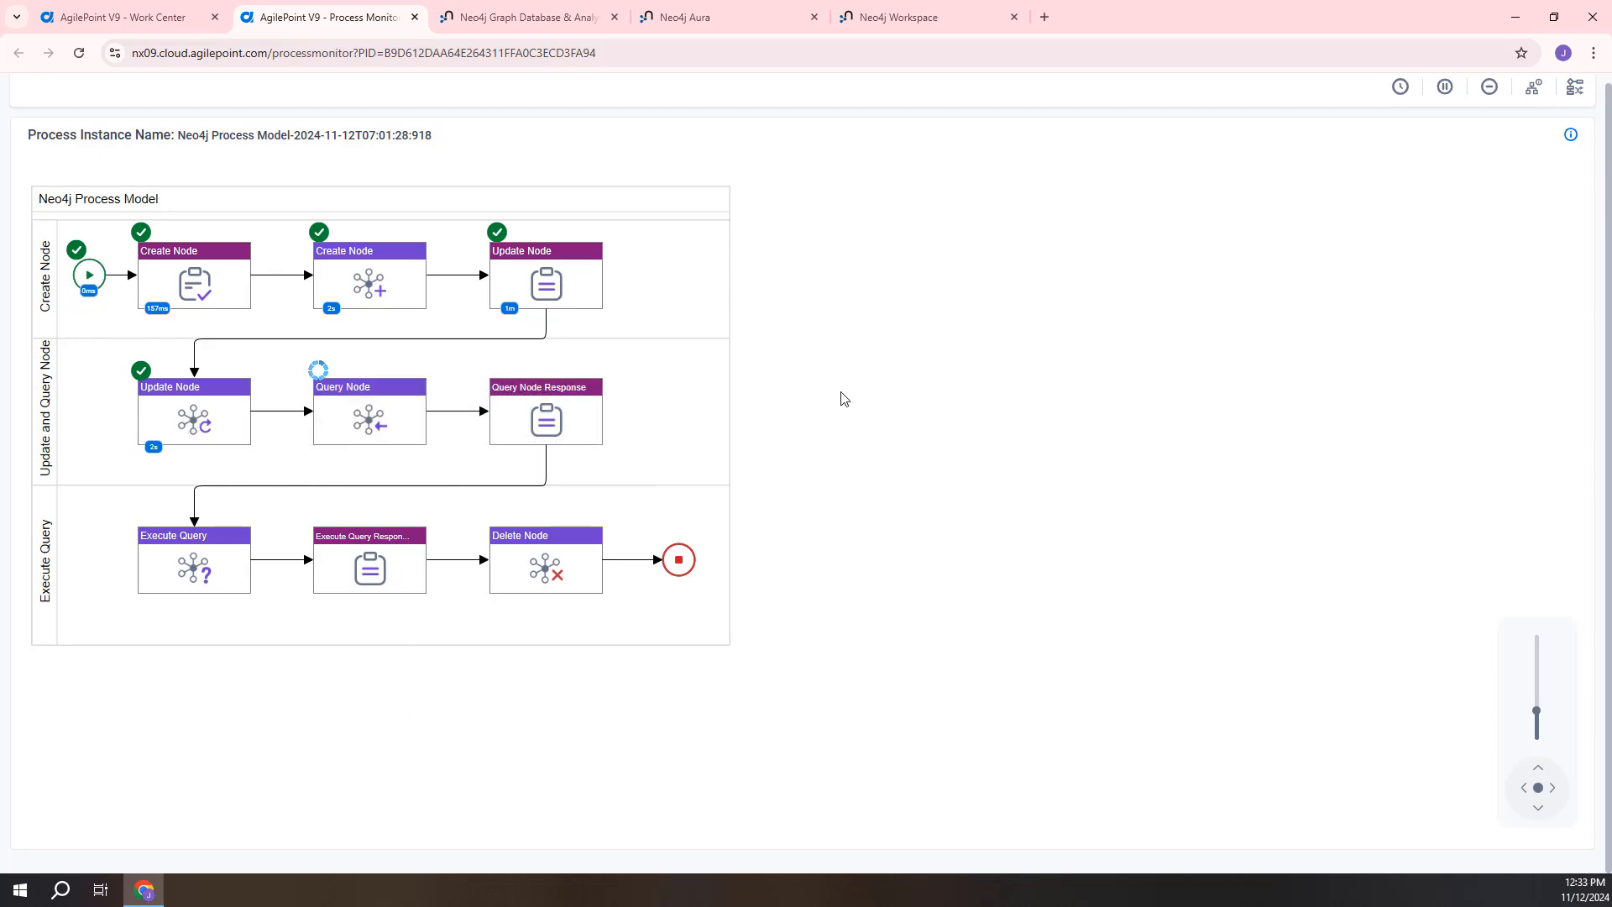
# - Rerun the TestNode query in Neo4j Workspace, inspect the updated node's properties and return to the process monitor
pyautogui.click(905, 21)
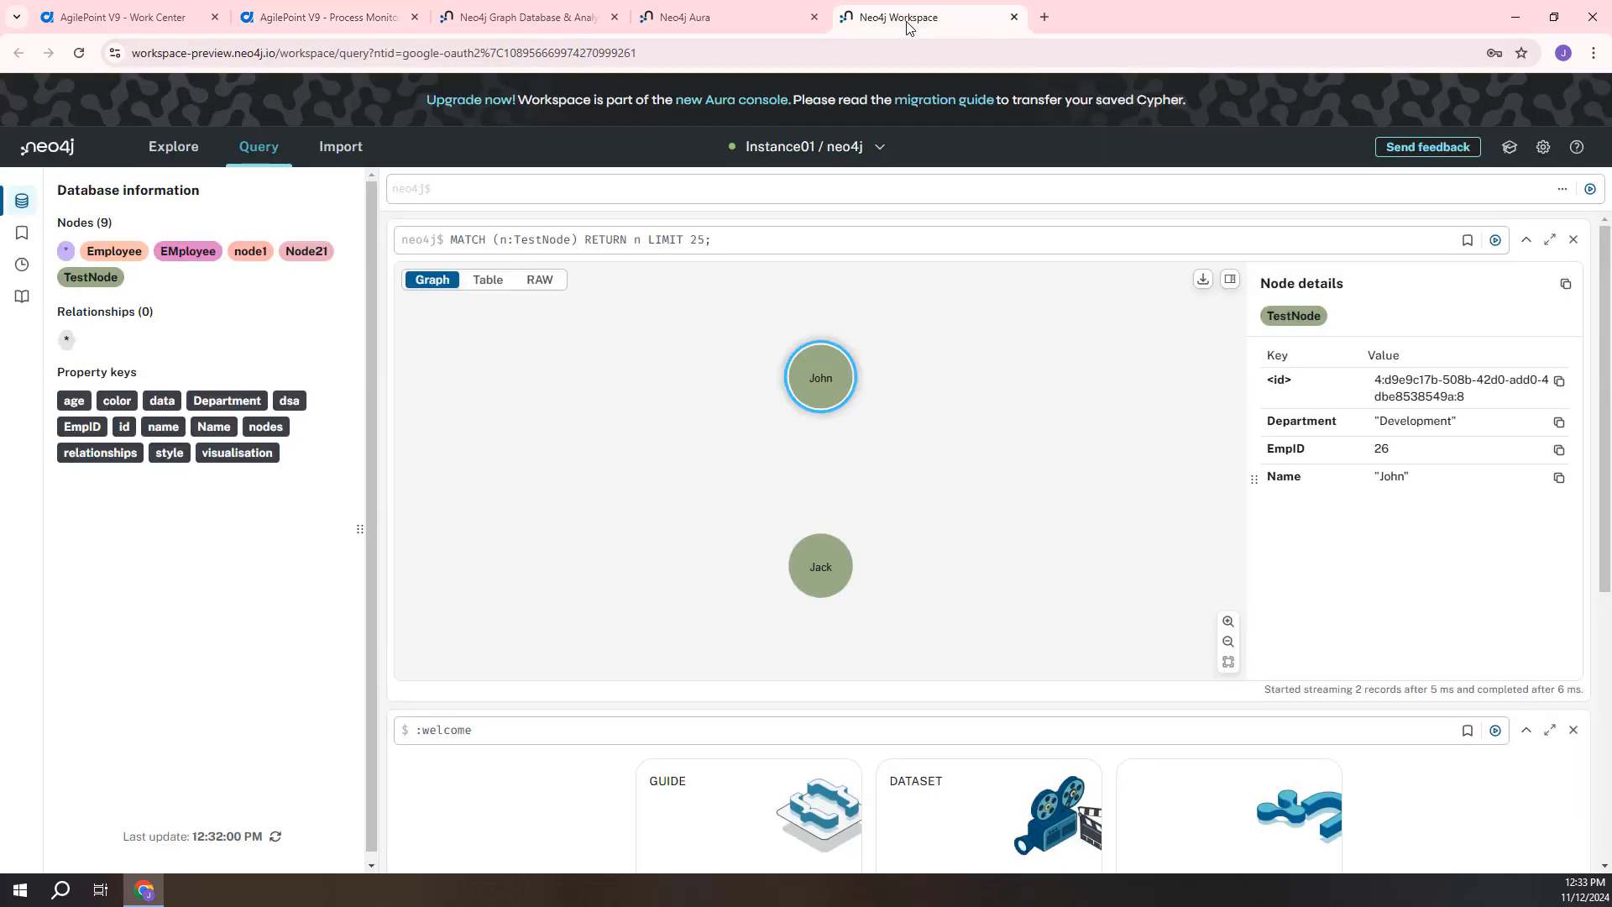
pyautogui.click(1495, 241)
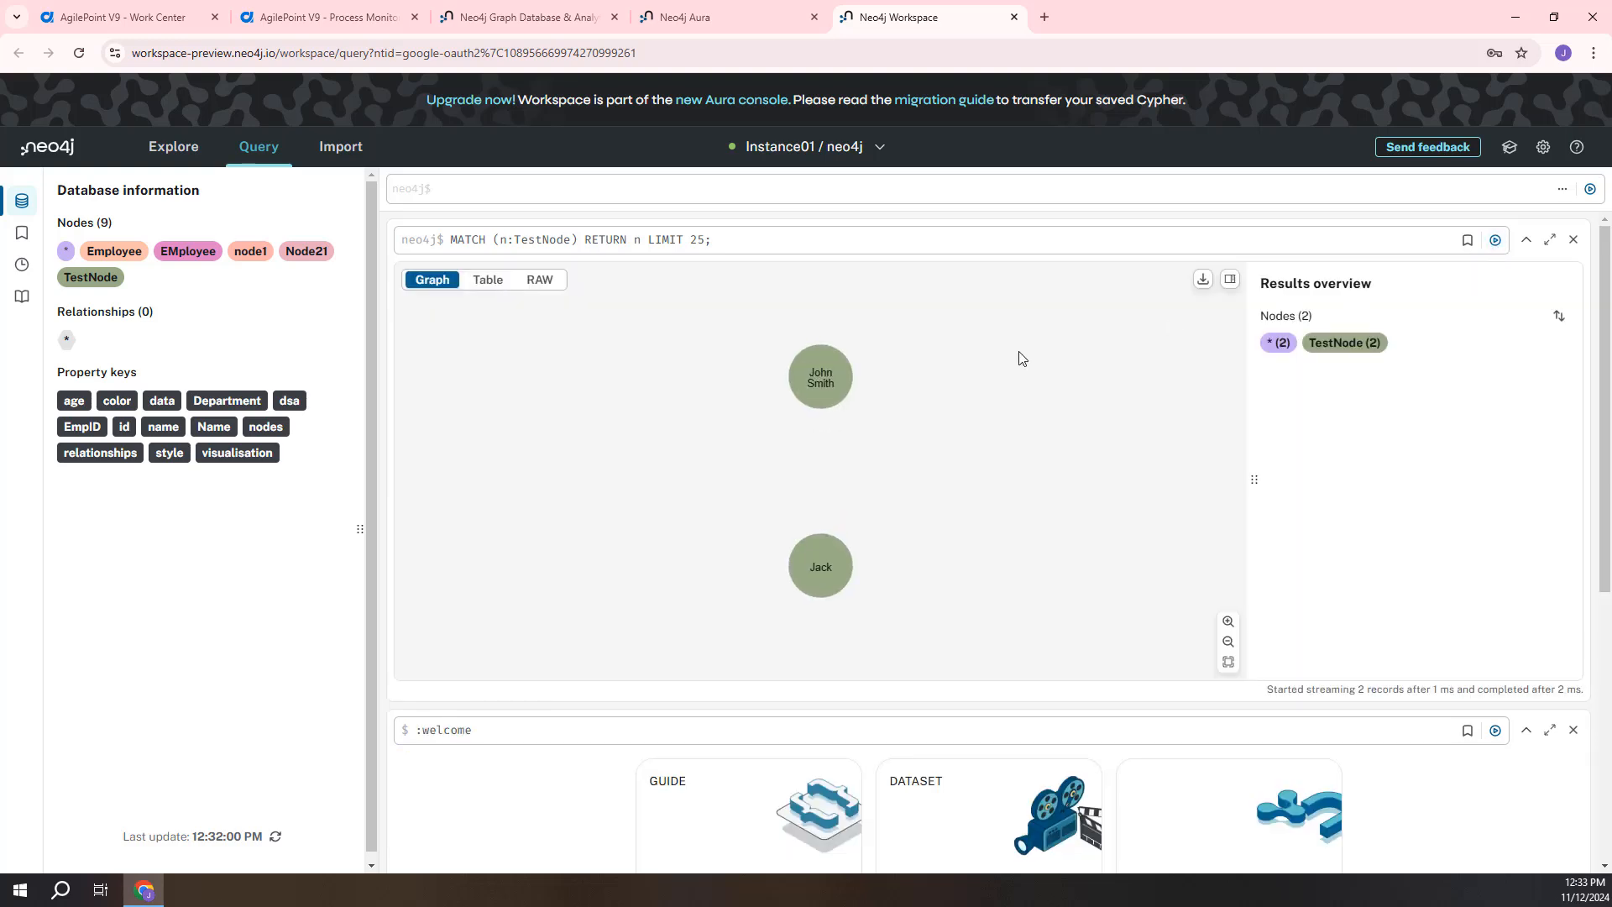
pyautogui.click(818, 384)
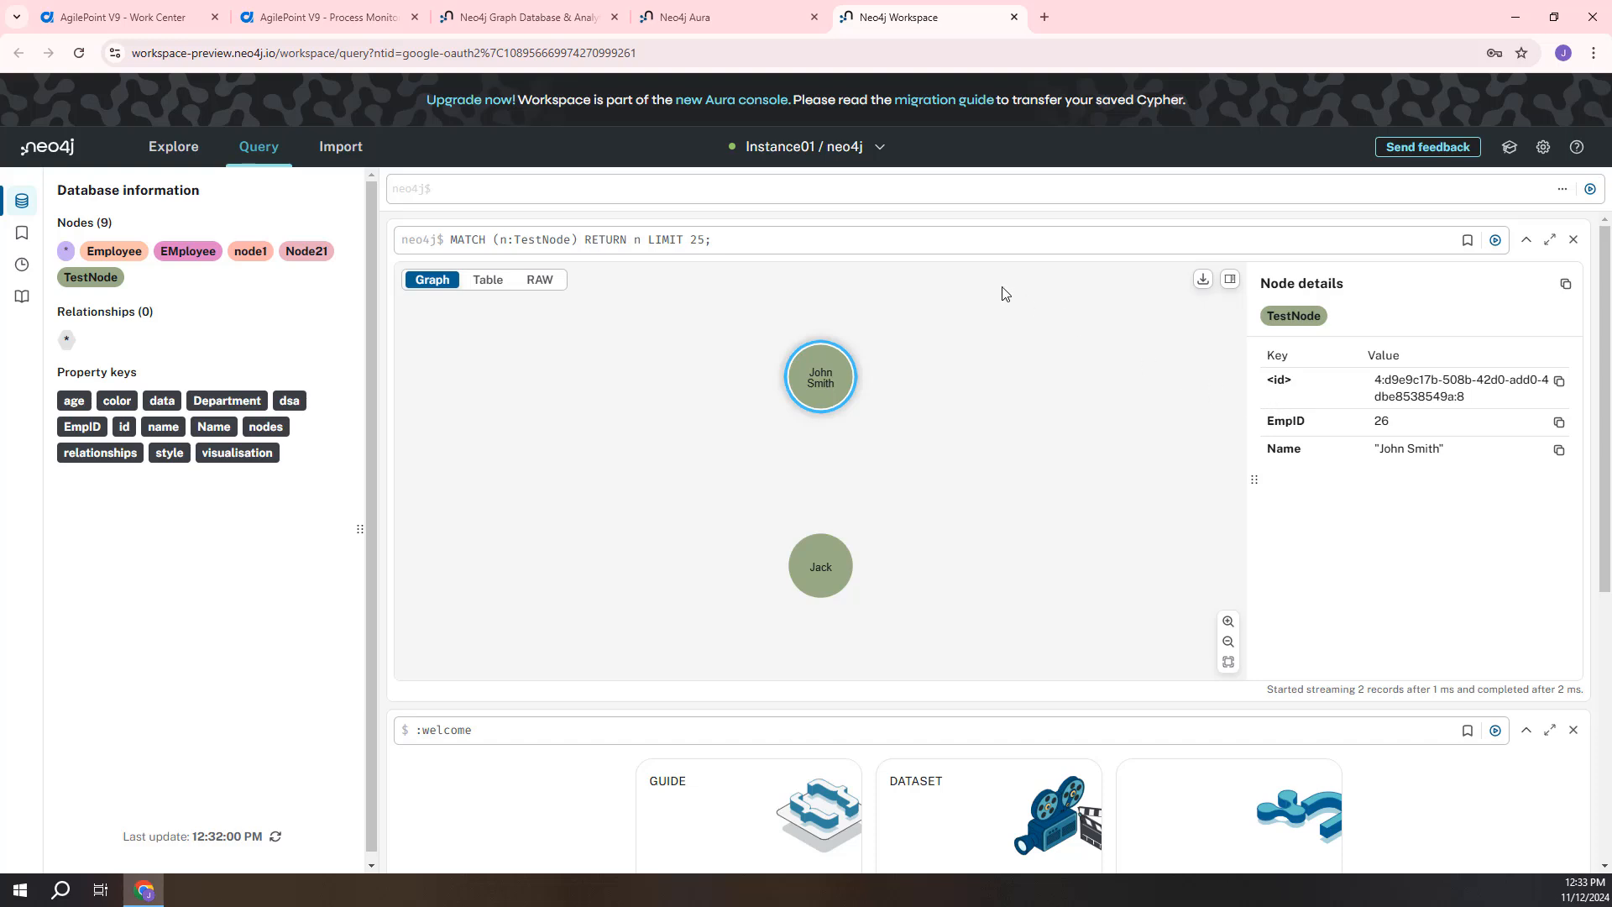
pyautogui.click(365, 22)
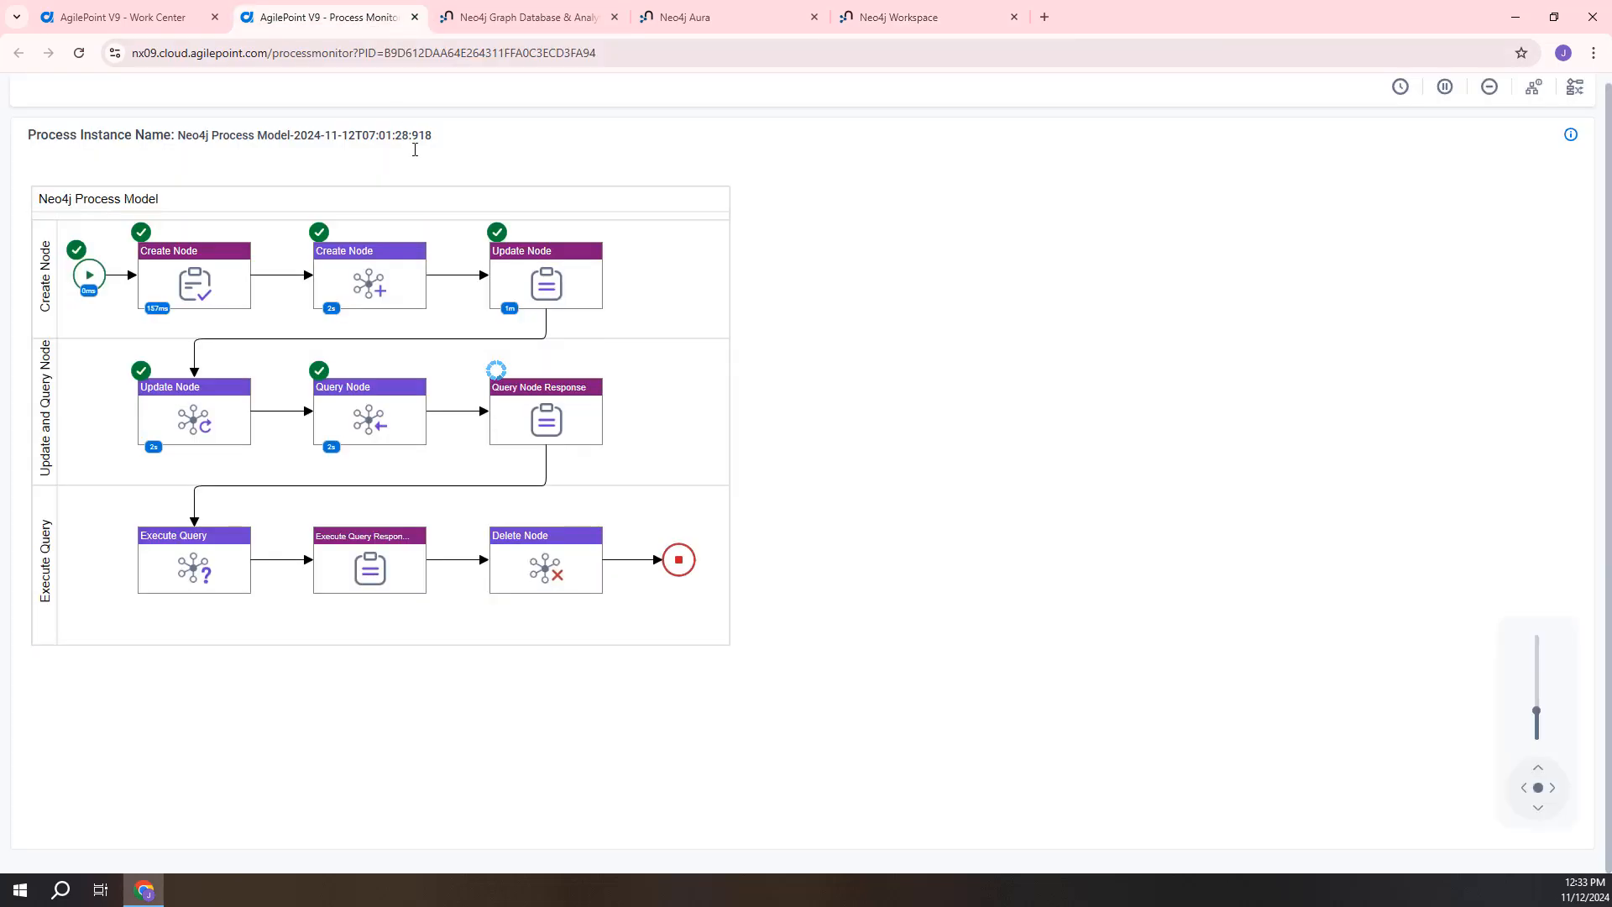
# - Open the Query Node Response task from its participant details and advance the form to its Execute Cypher Query page
pyautogui.click(550, 401)
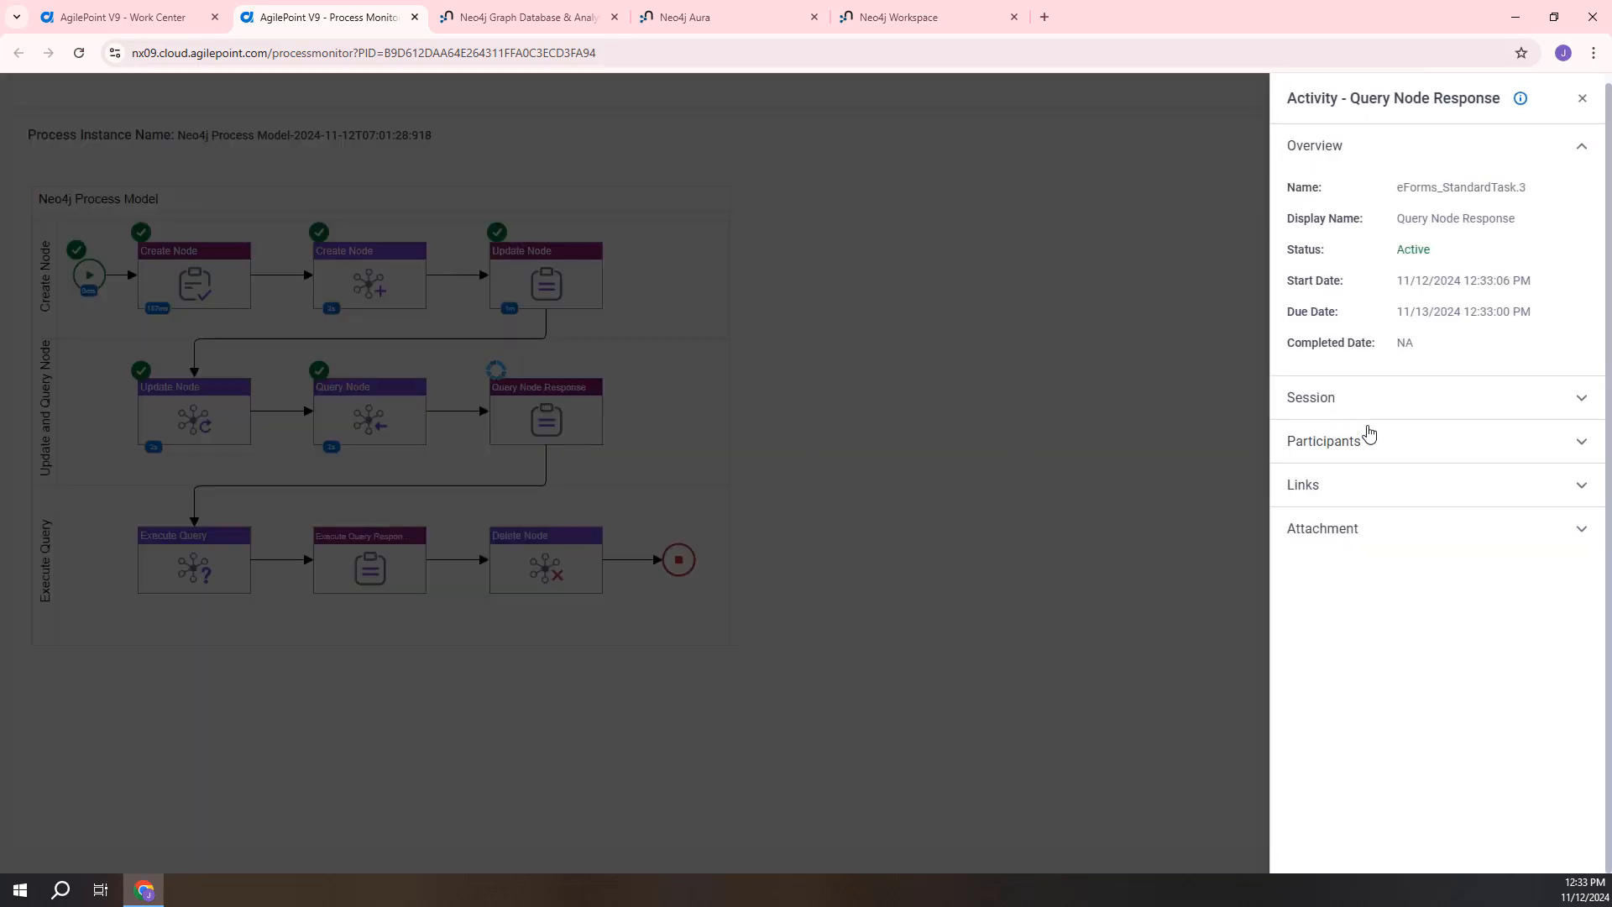
pyautogui.click(1370, 439)
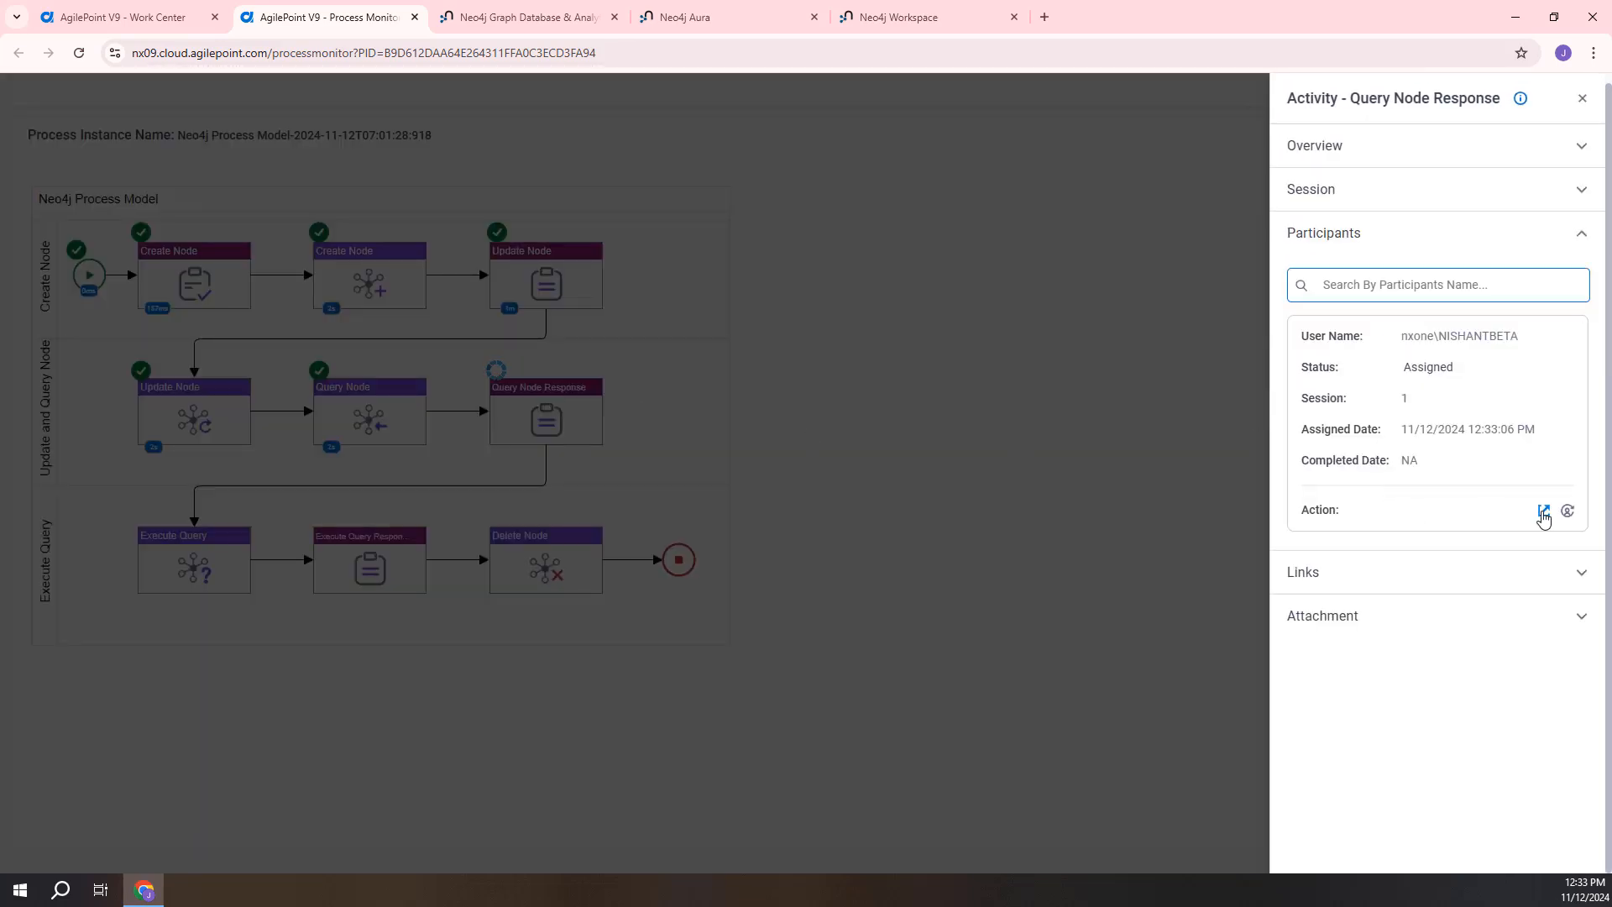
pyautogui.click(1539, 508)
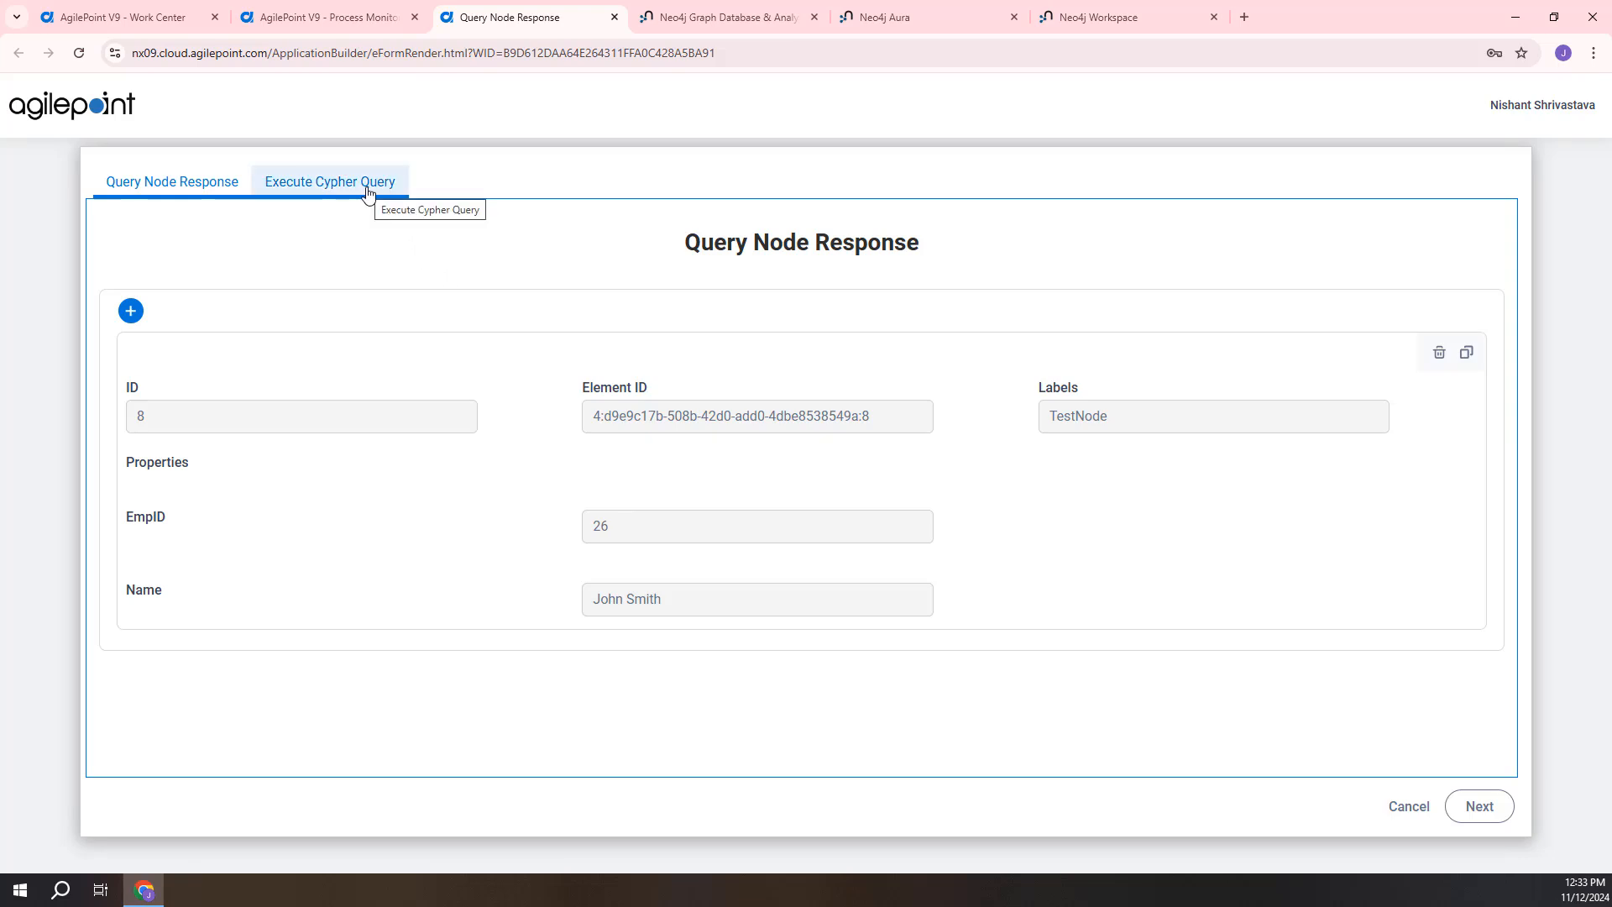
pyautogui.click(1506, 799)
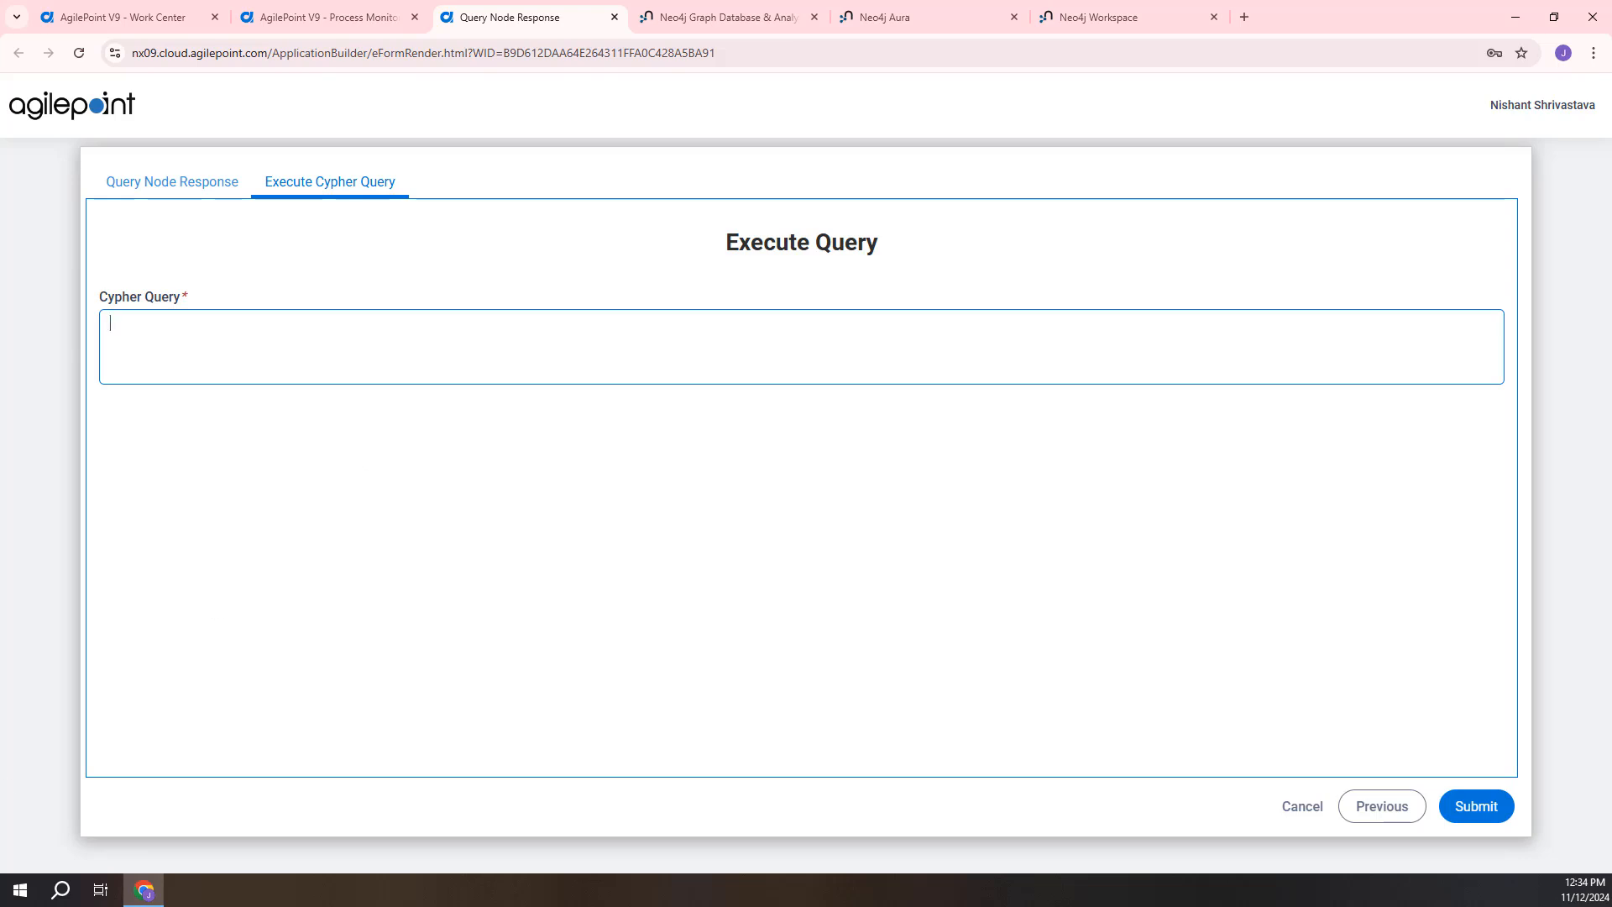
# - Enter the Cypher query "MATCH (node:TestNode) RETURN node" and submit the form
pyautogui.hotkey('alt', 'Tab')
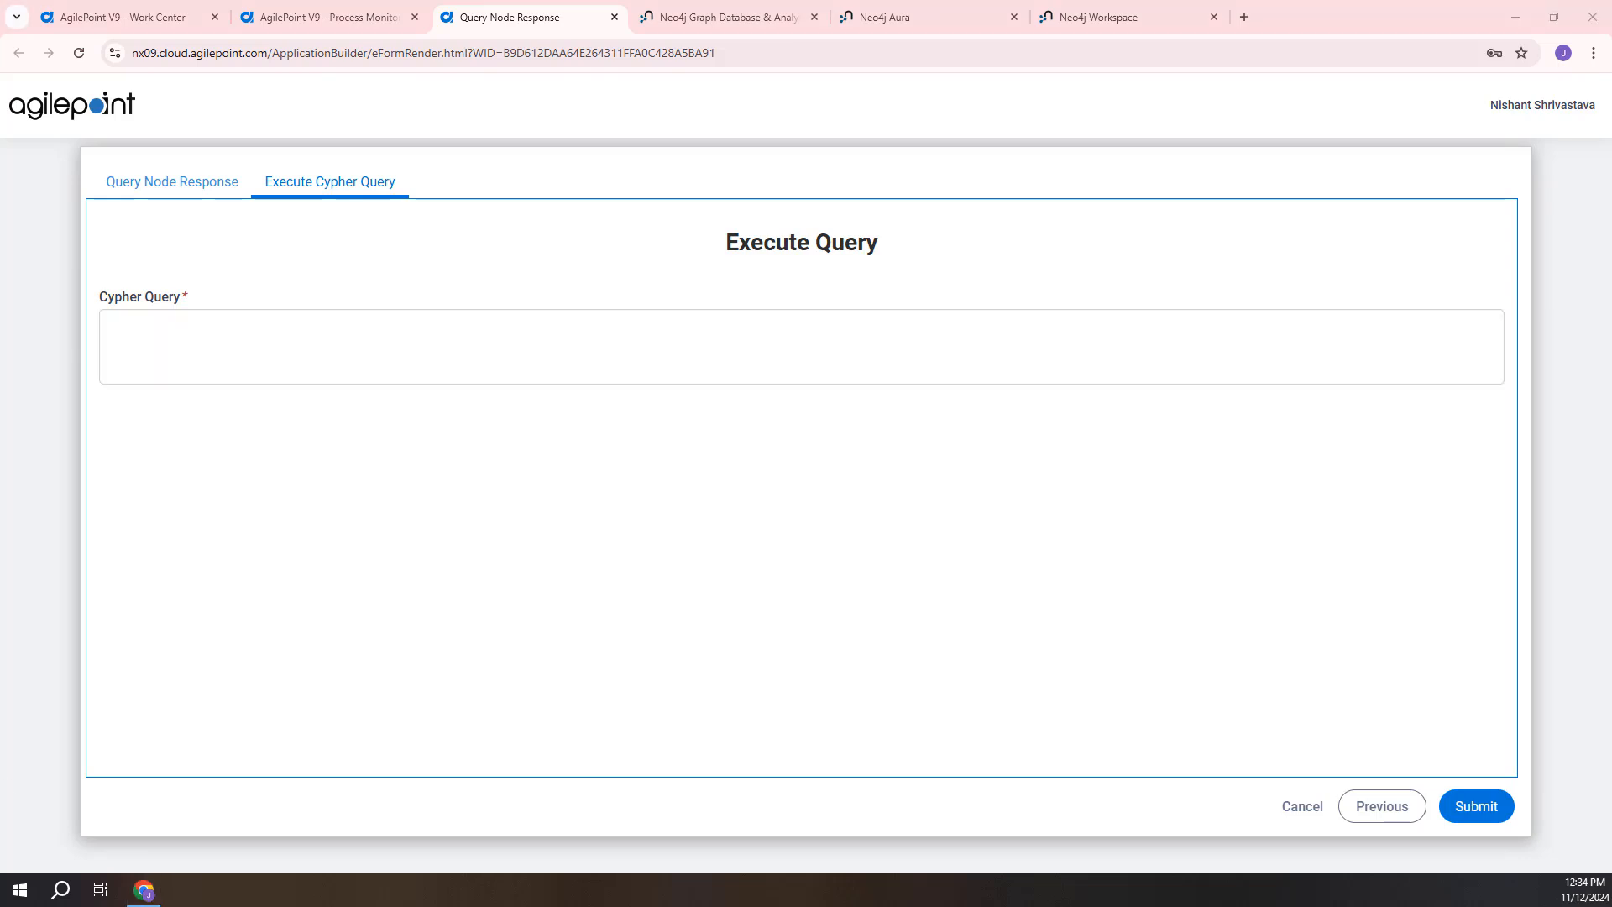
pyautogui.click(254, 348)
pyautogui.write('MATCH (node:TestNode) RETURN node')
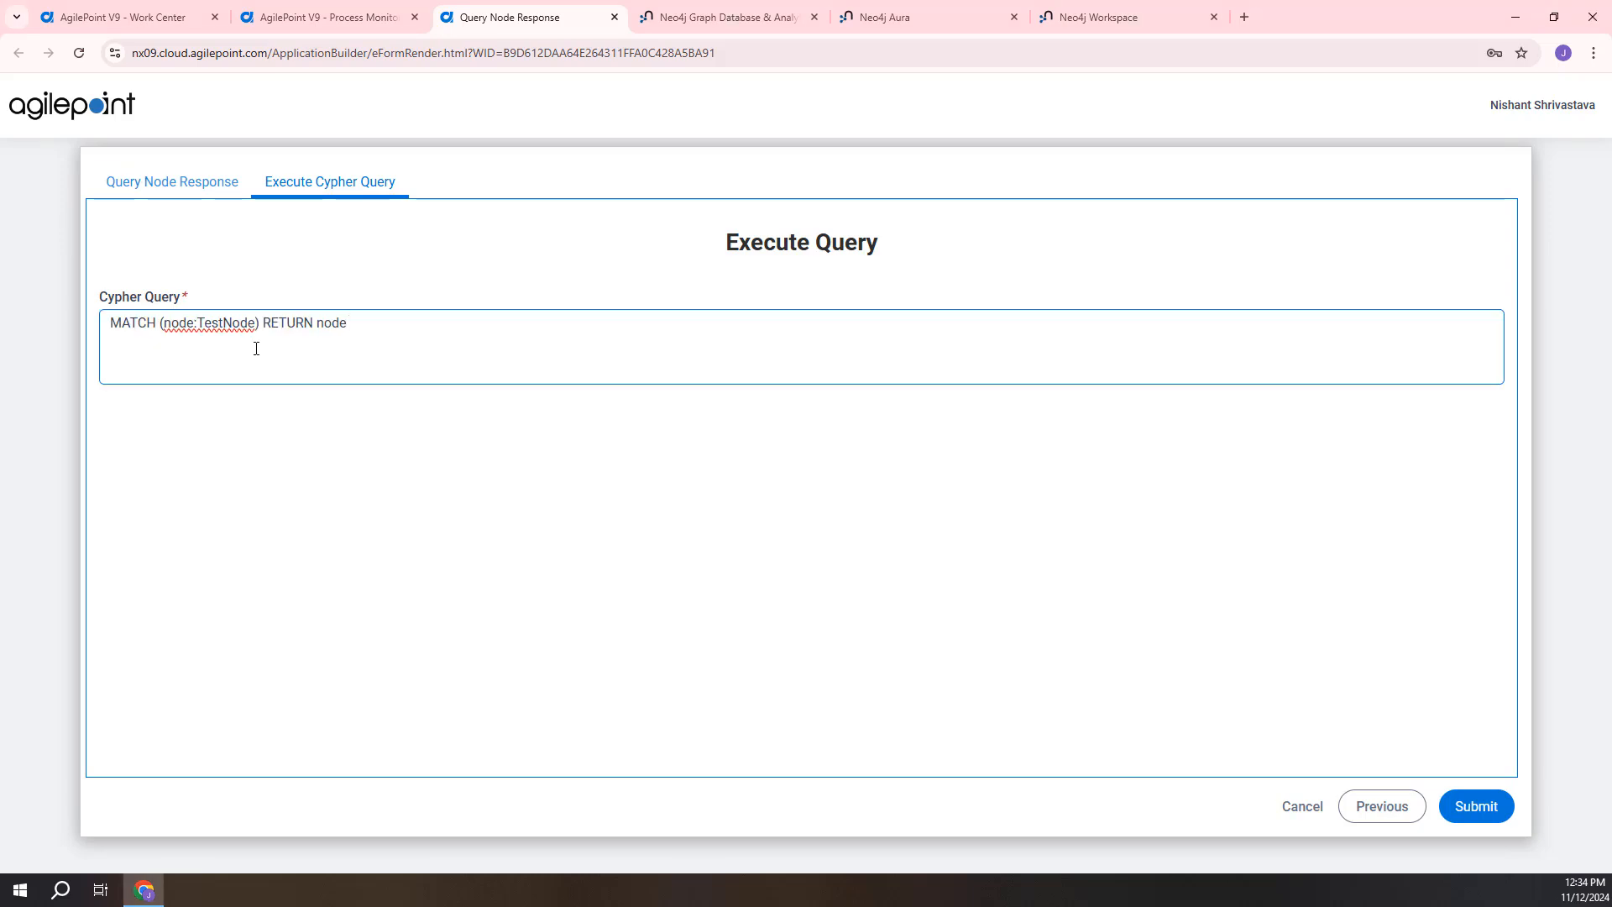
pyautogui.click(1476, 807)
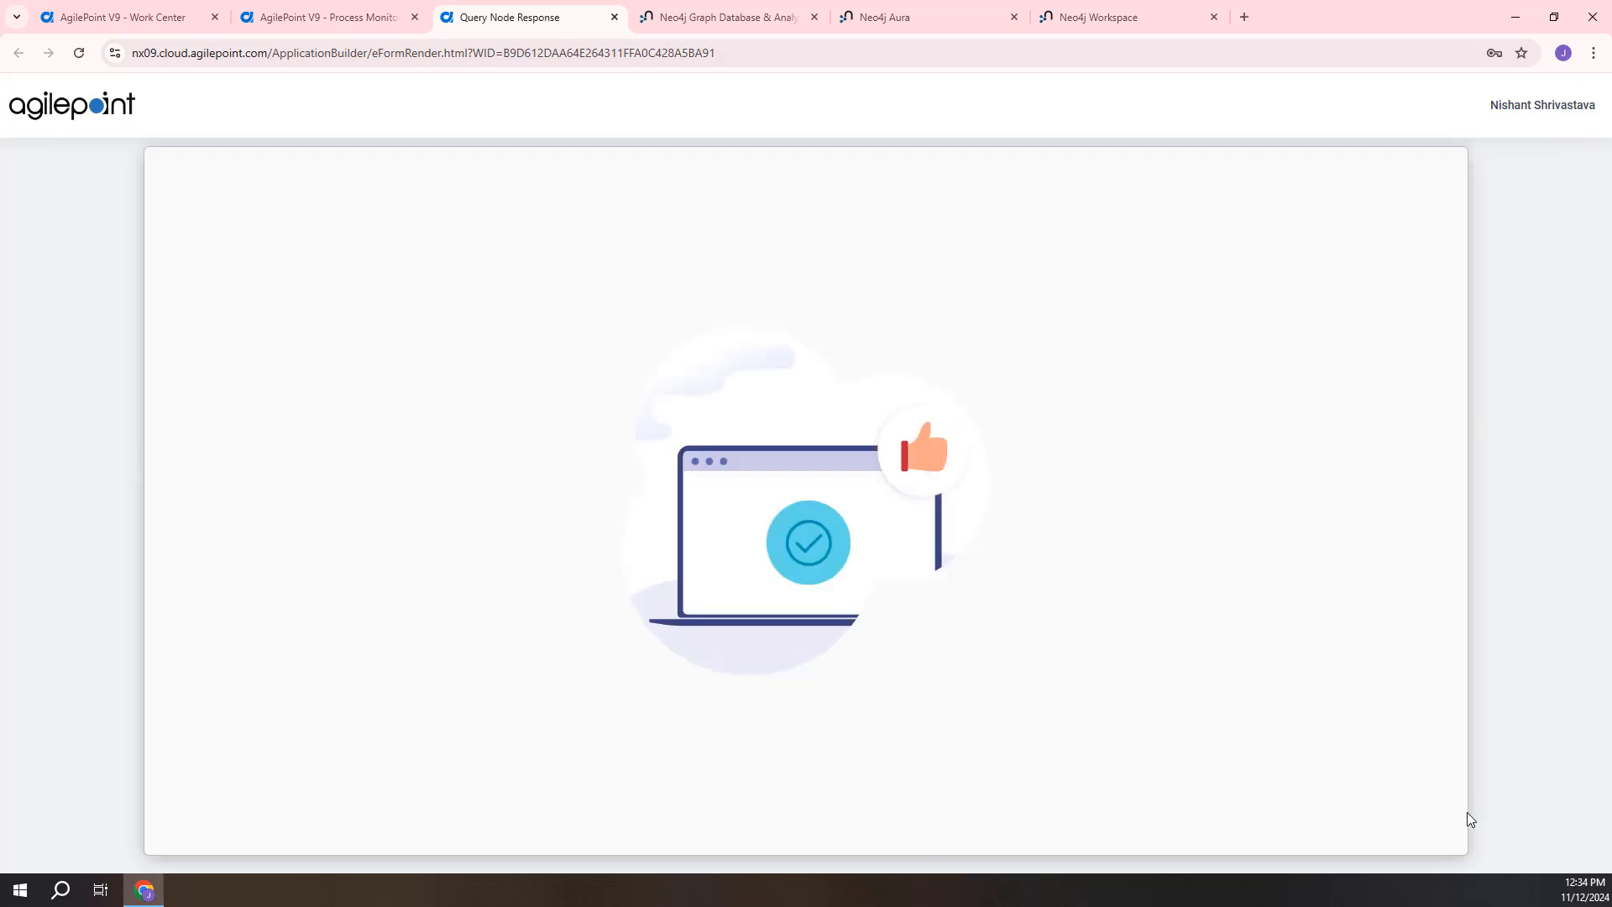
pyautogui.click(1239, 674)
# - Check the Execute Query activity's status, rerun the TestNode query in Neo4j Workspace and return to the process monitor
pyautogui.moveTo(186, 548)
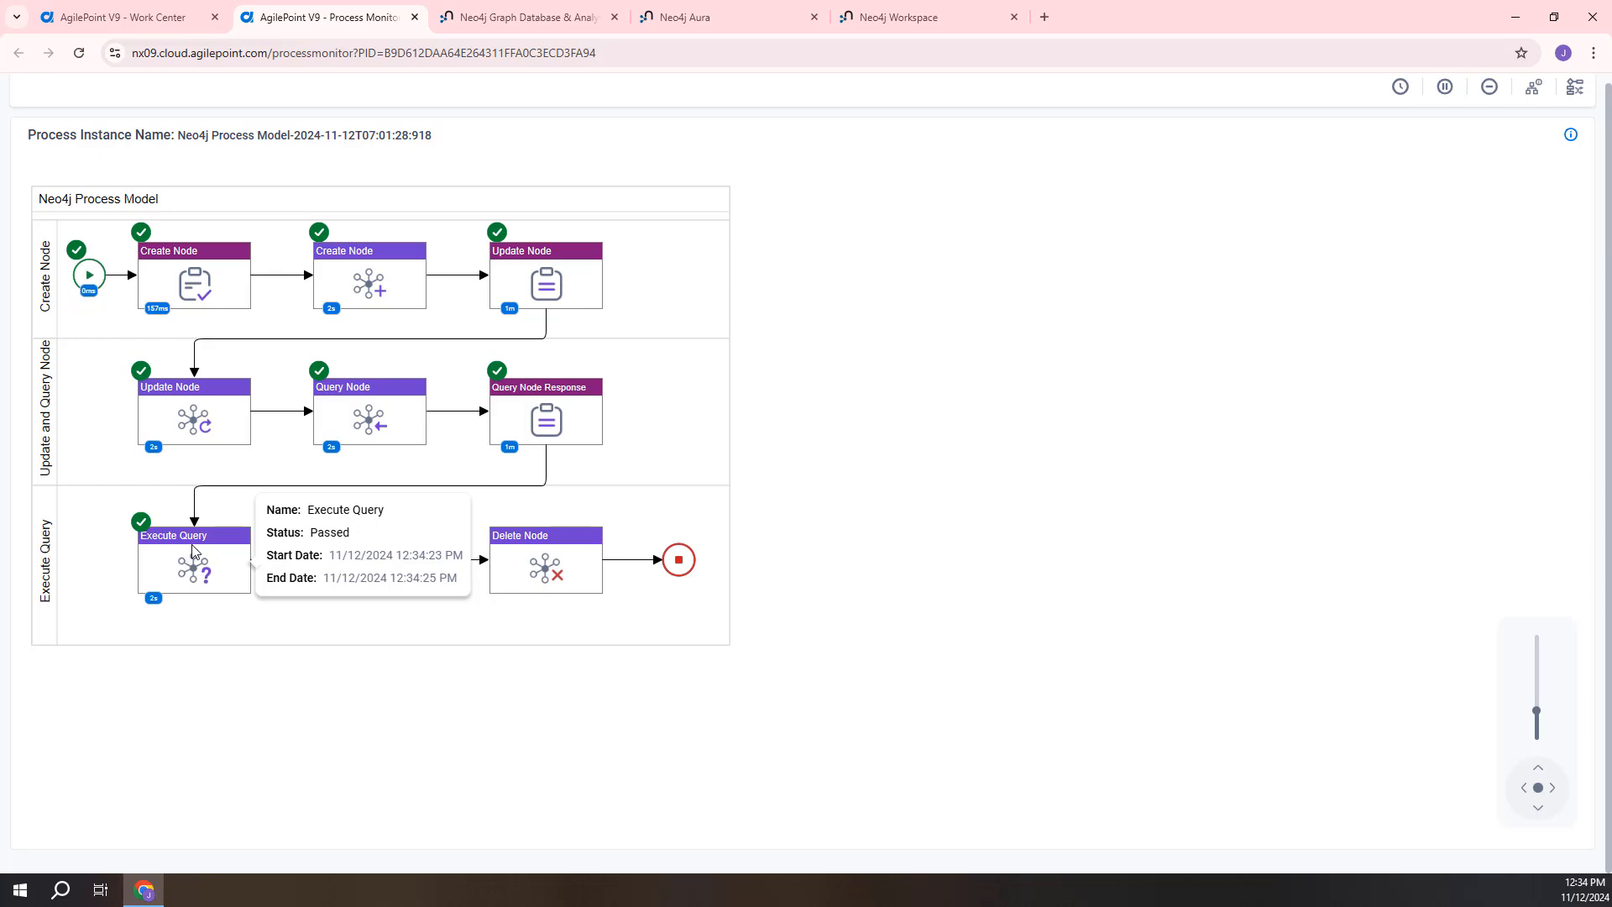
pyautogui.click(922, 18)
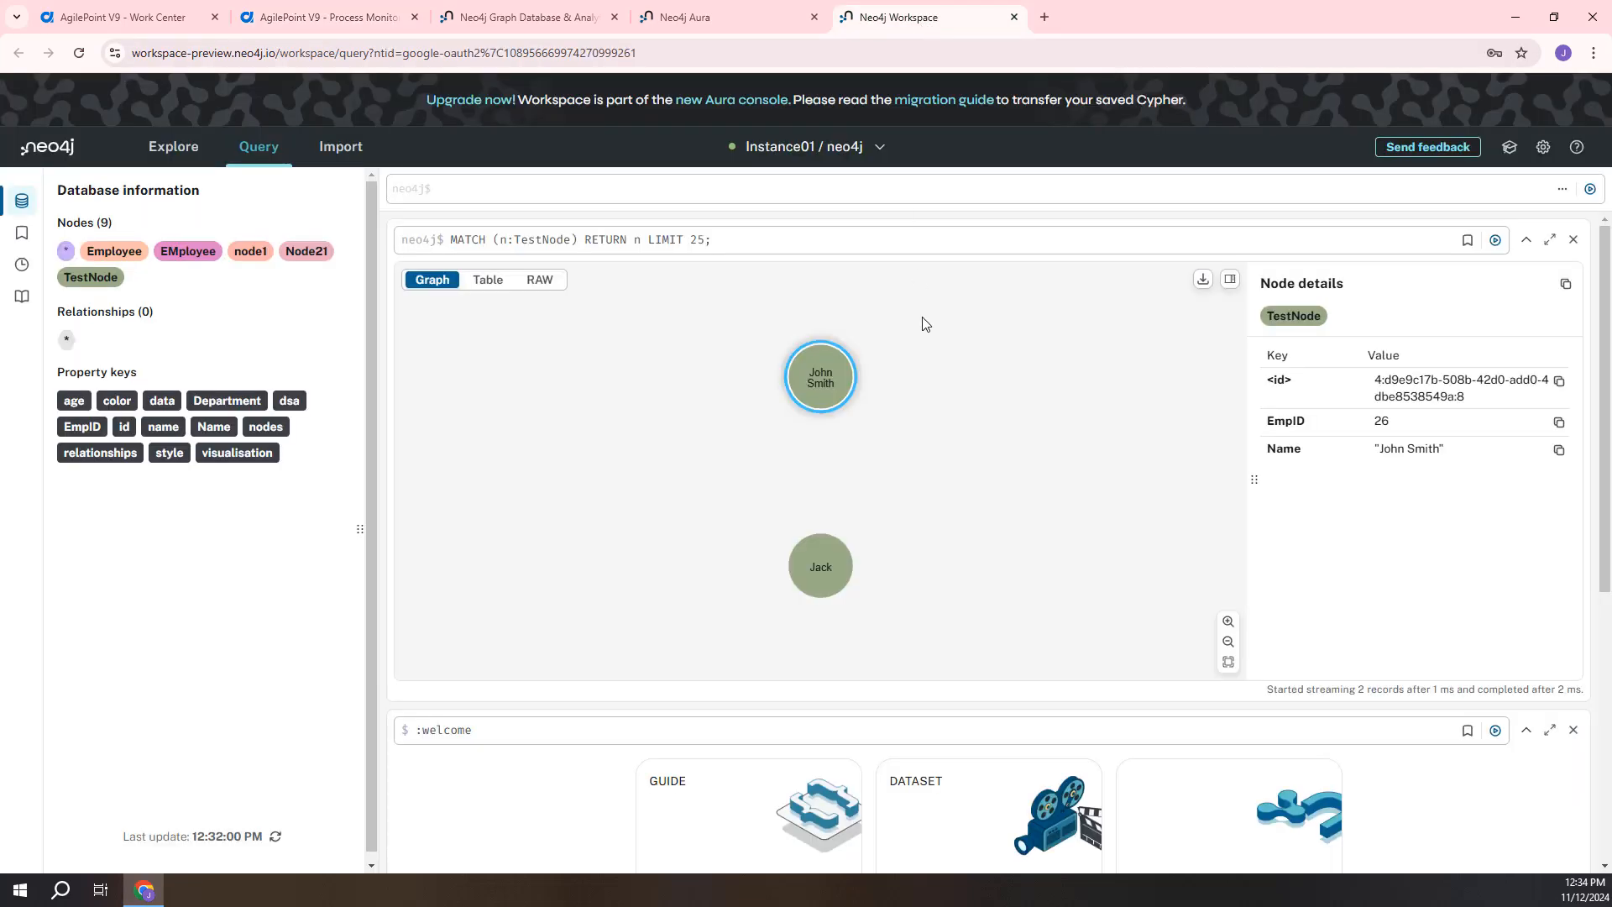
pyautogui.click(1495, 240)
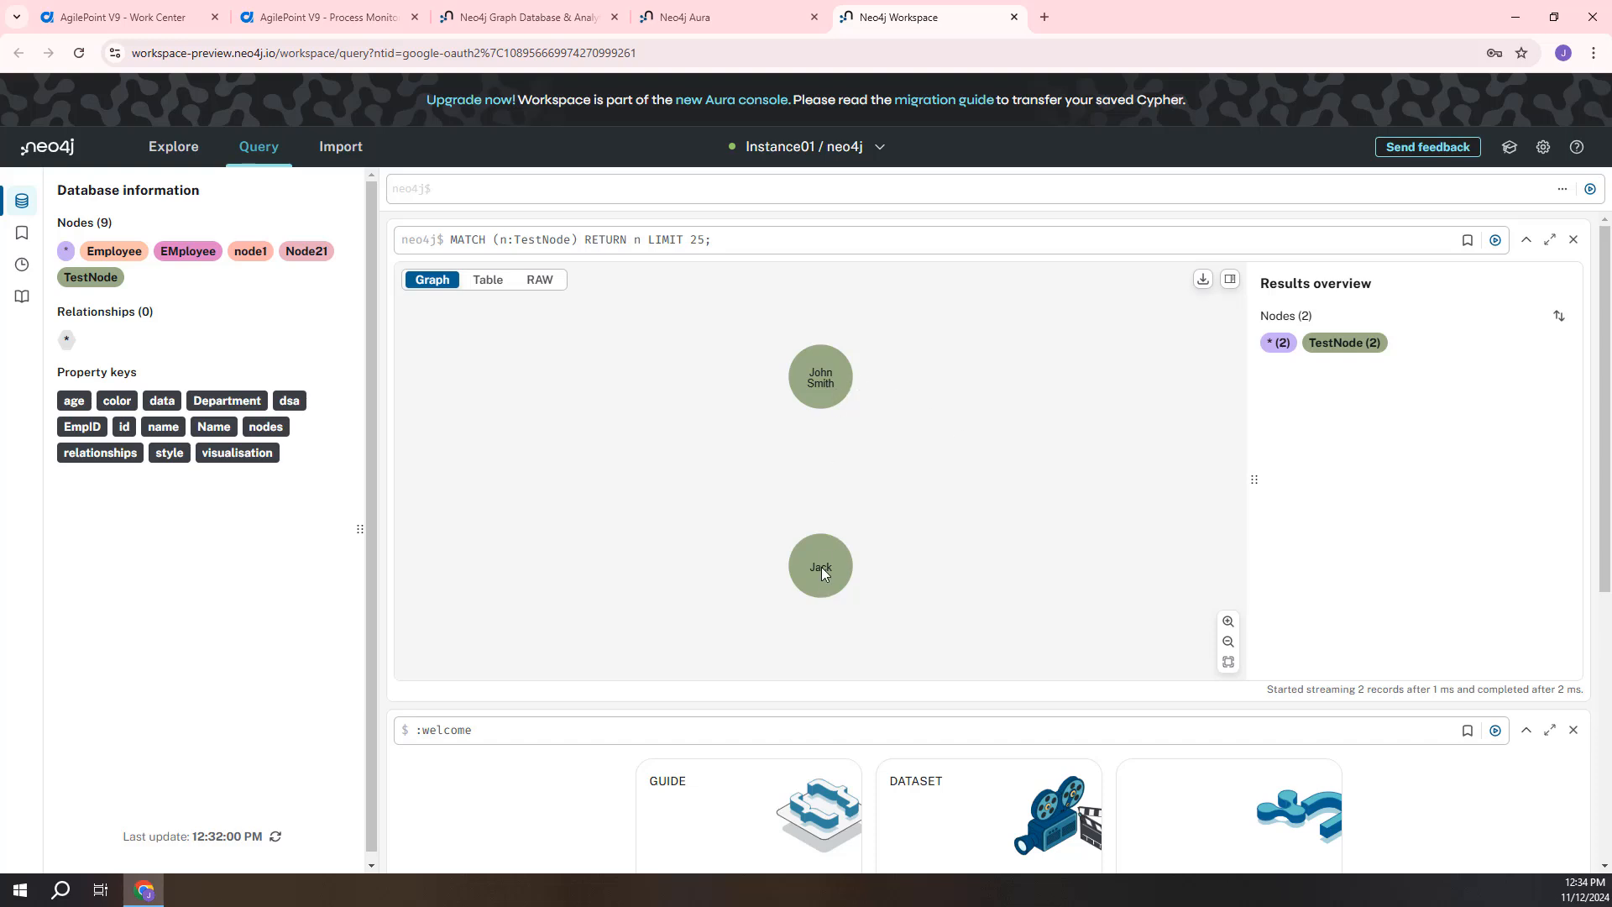
pyautogui.click(327, 17)
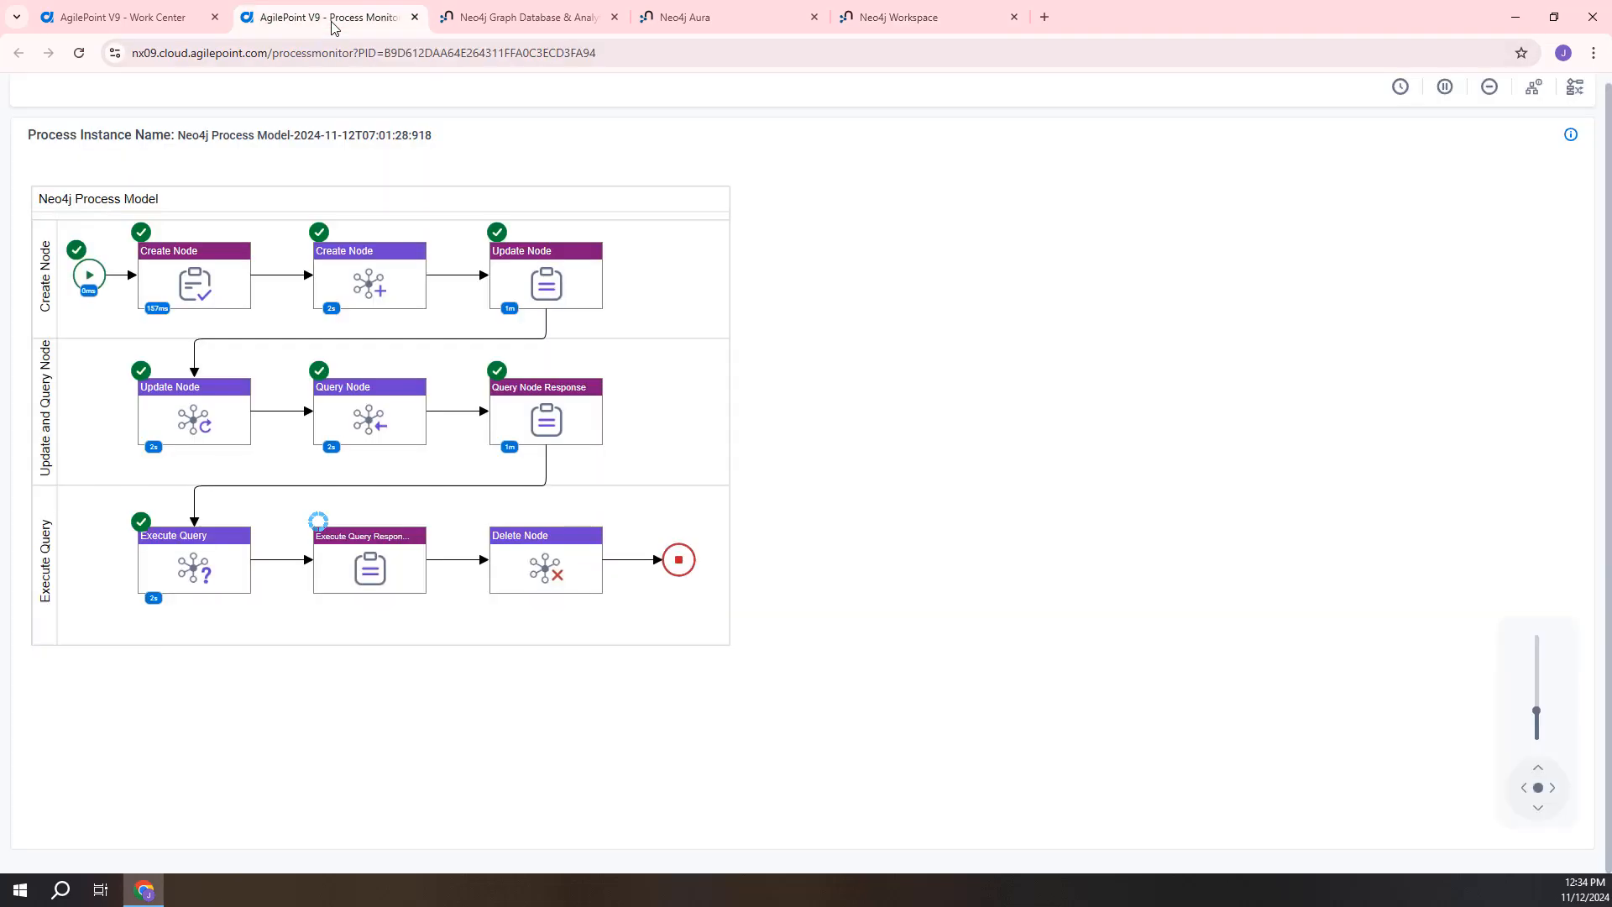
# - Open the Execute Query Response task from its participant details, review the returned nodes and advance to the Delete Node page
pyautogui.click(379, 552)
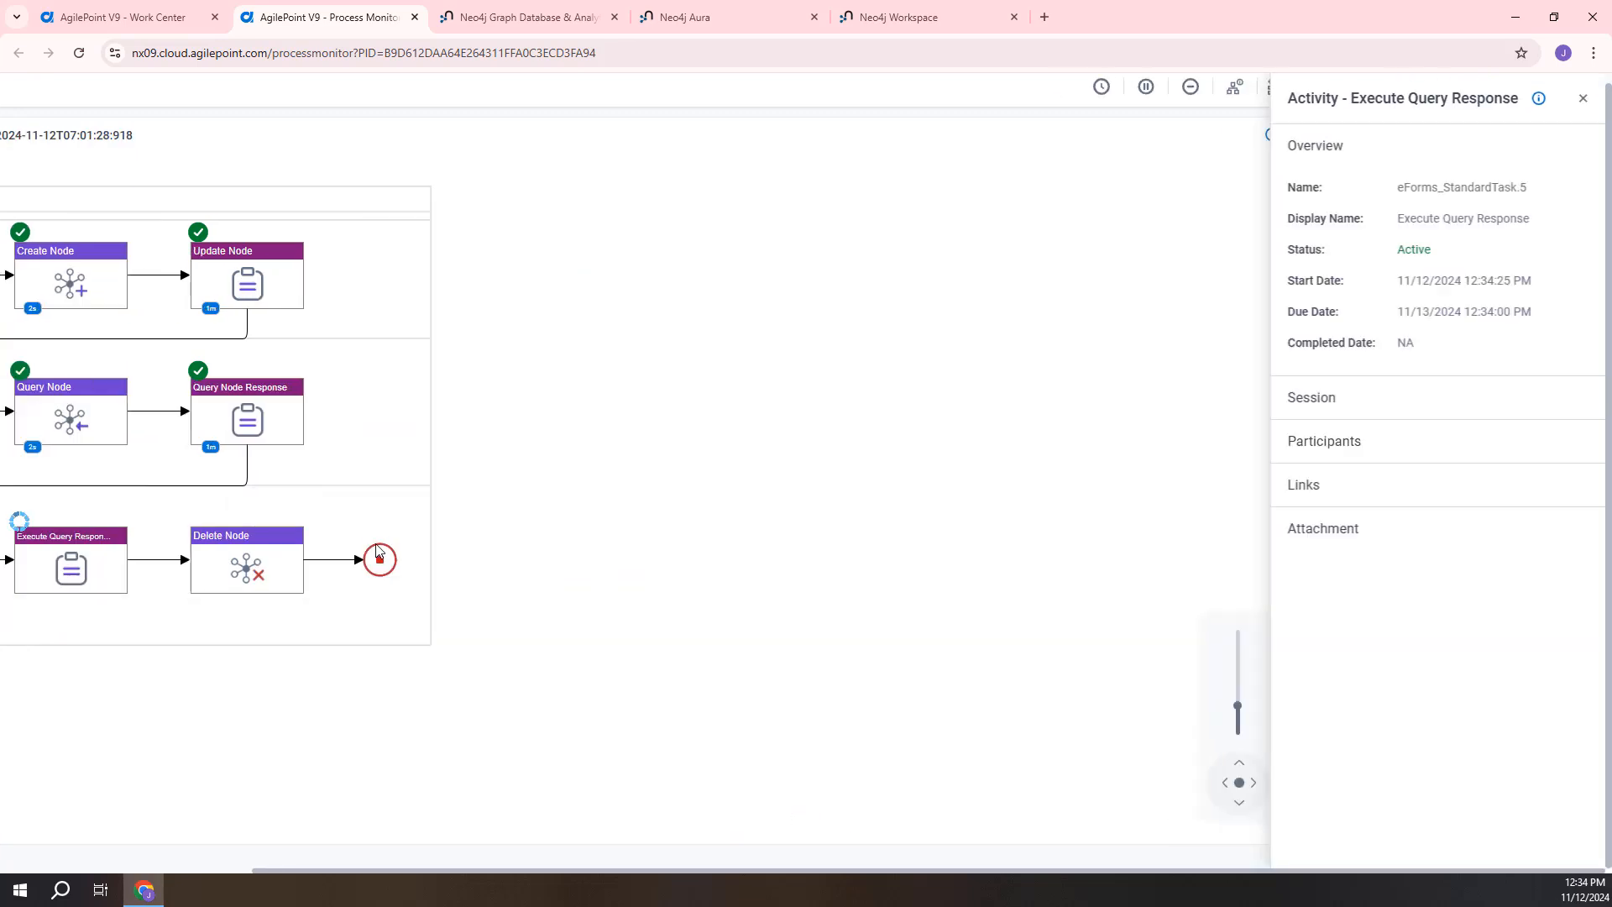
pyautogui.click(1372, 451)
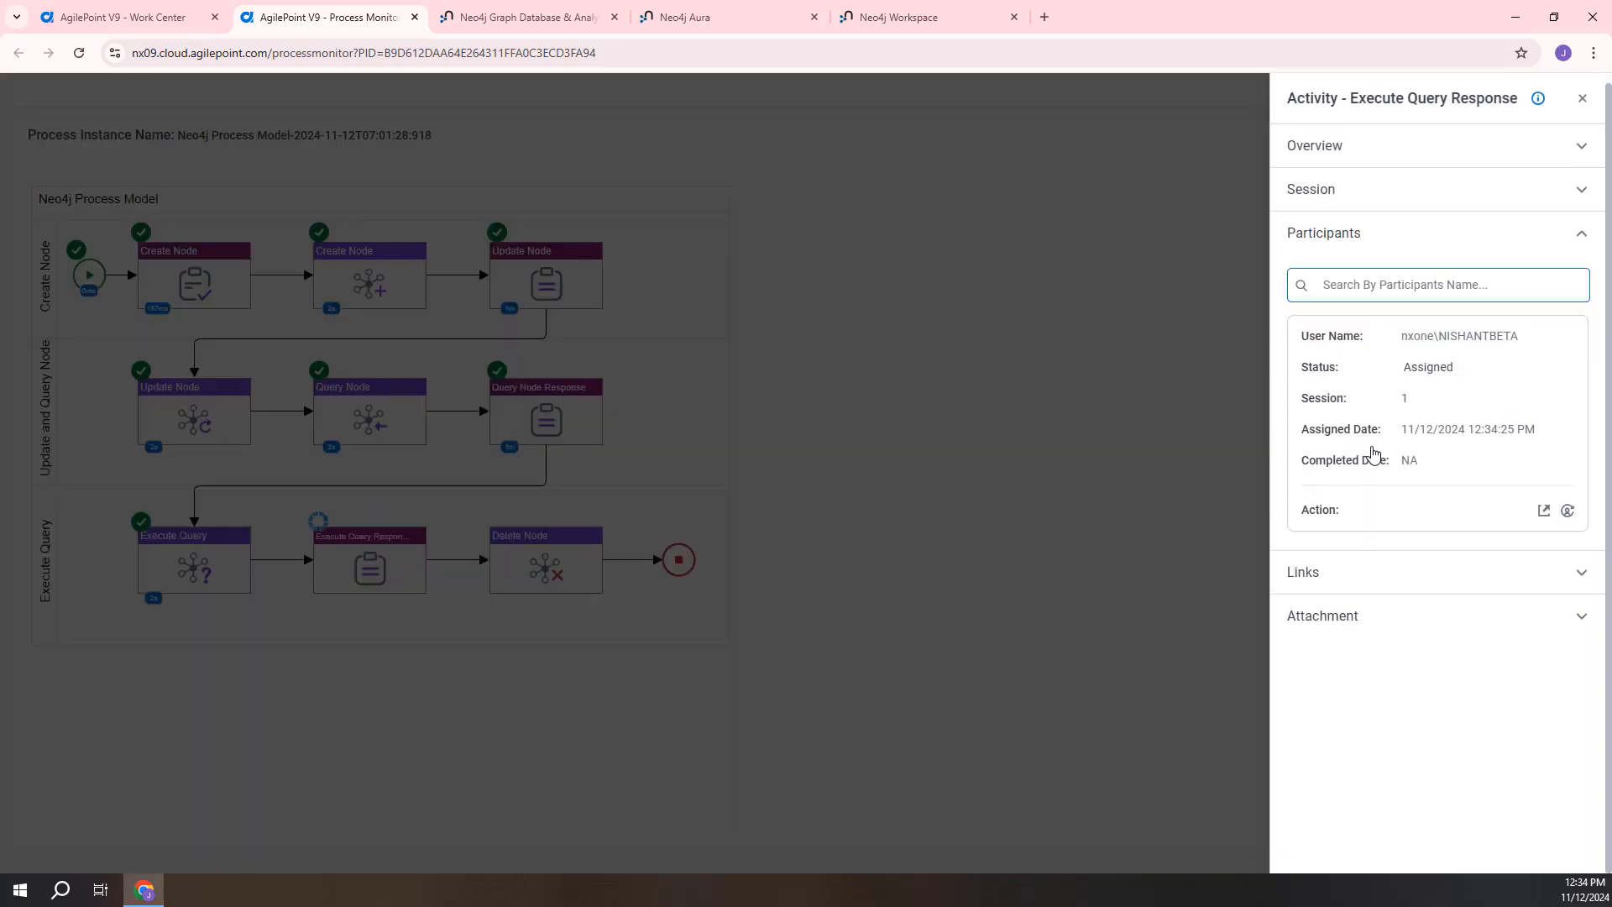
pyautogui.click(1545, 512)
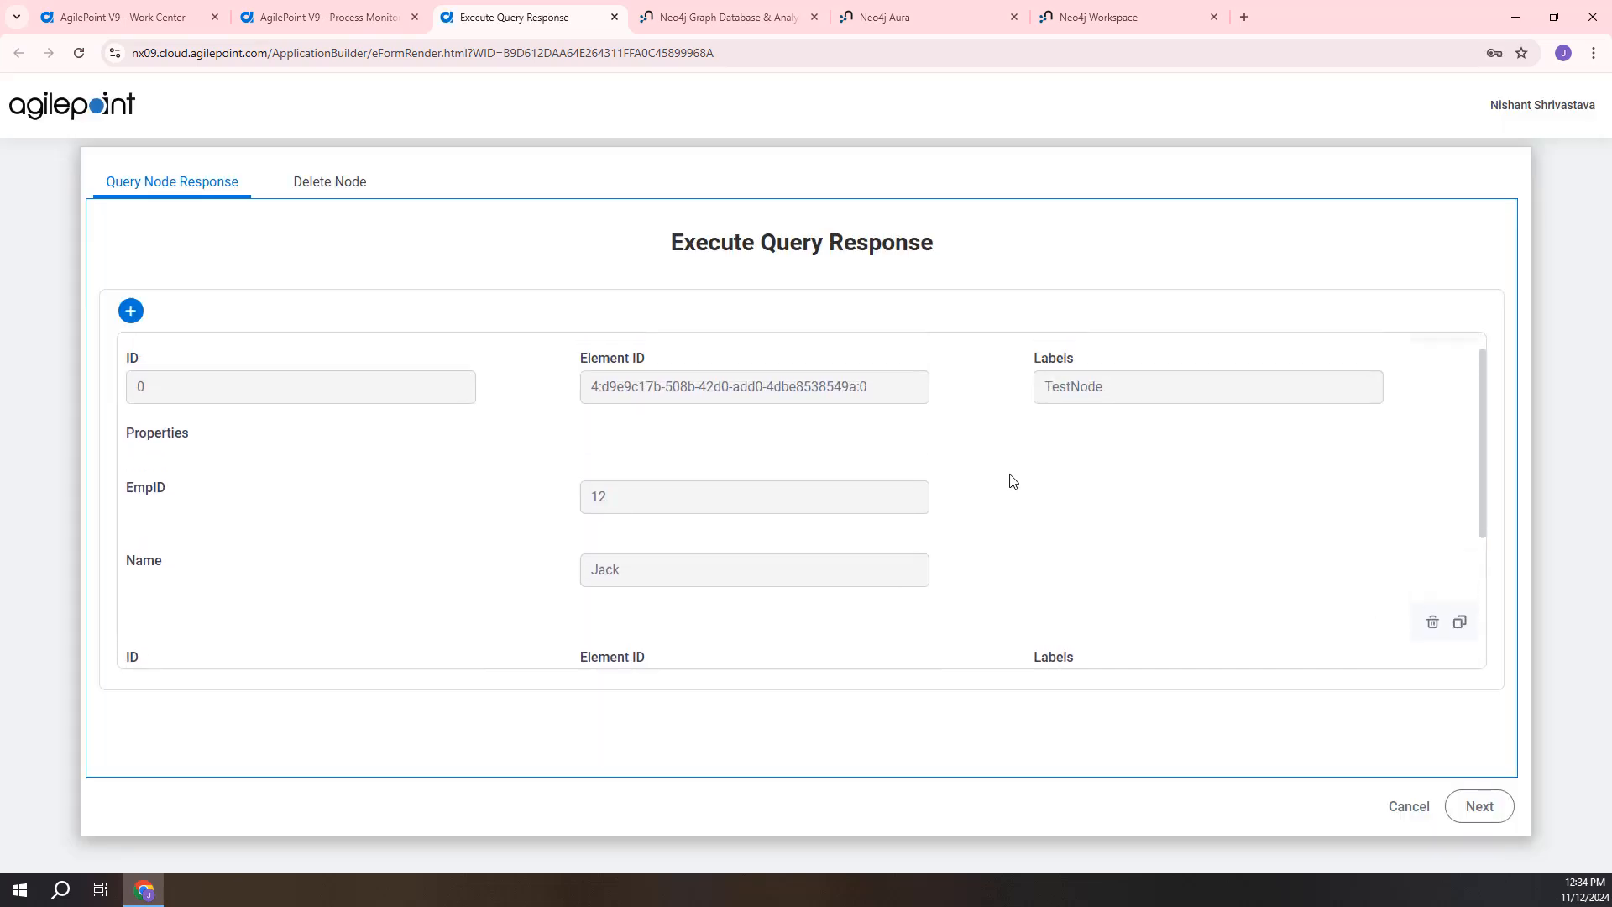
pyautogui.scroll(-3, 913, 470)
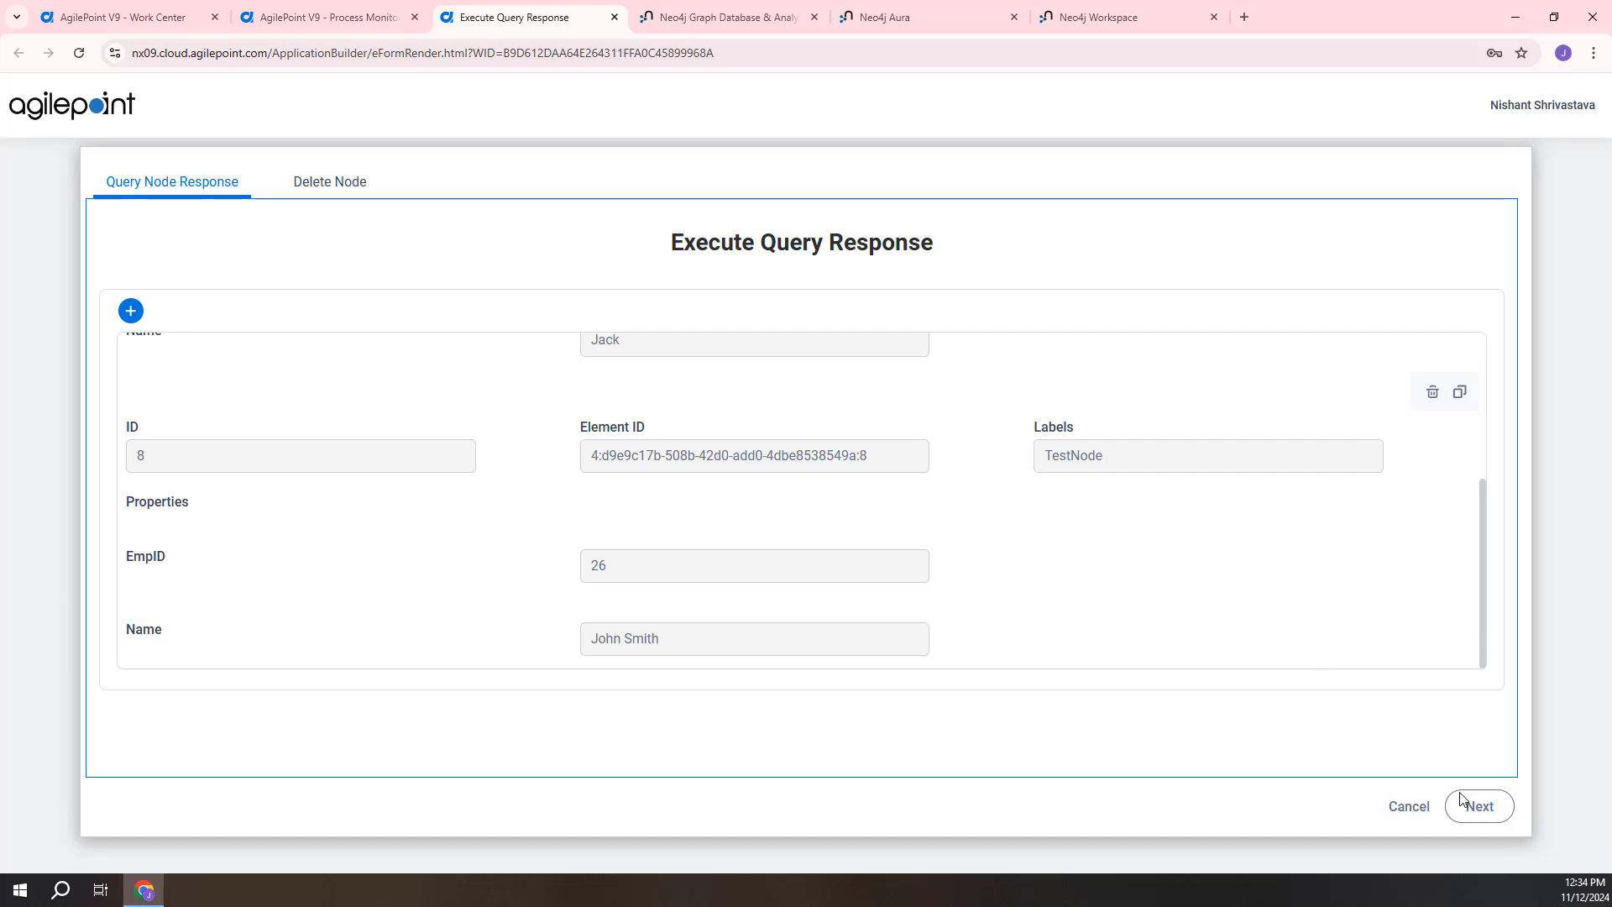
pyautogui.click(1480, 807)
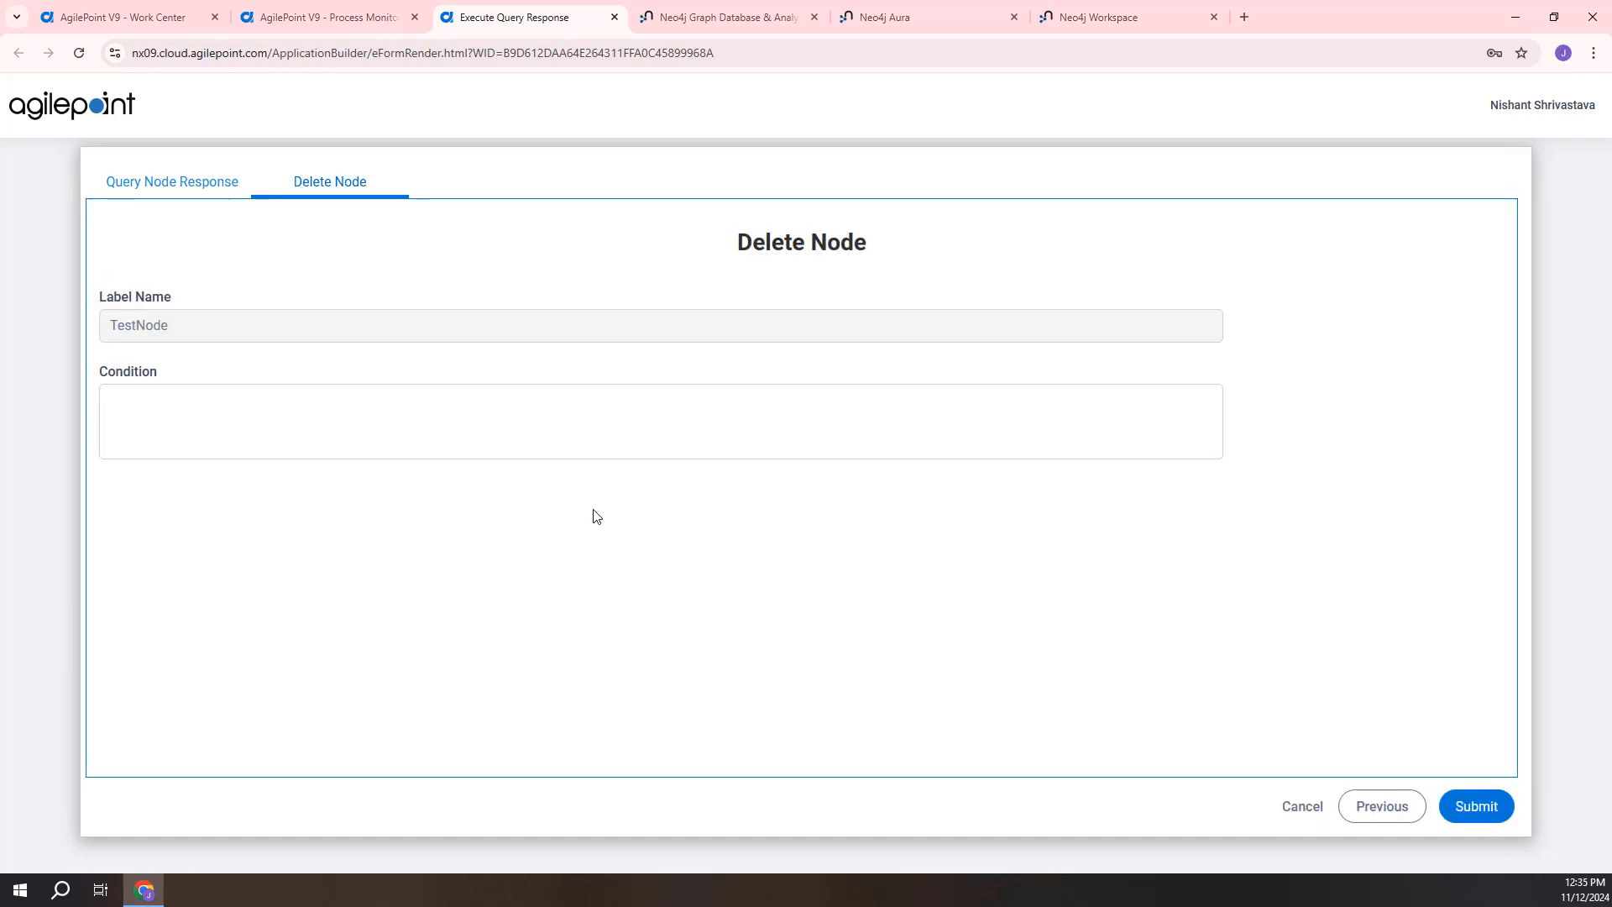
# - Set the Delete Node condition for the TestNode label to EmpID=26 and submit the form
pyautogui.click(468, 449)
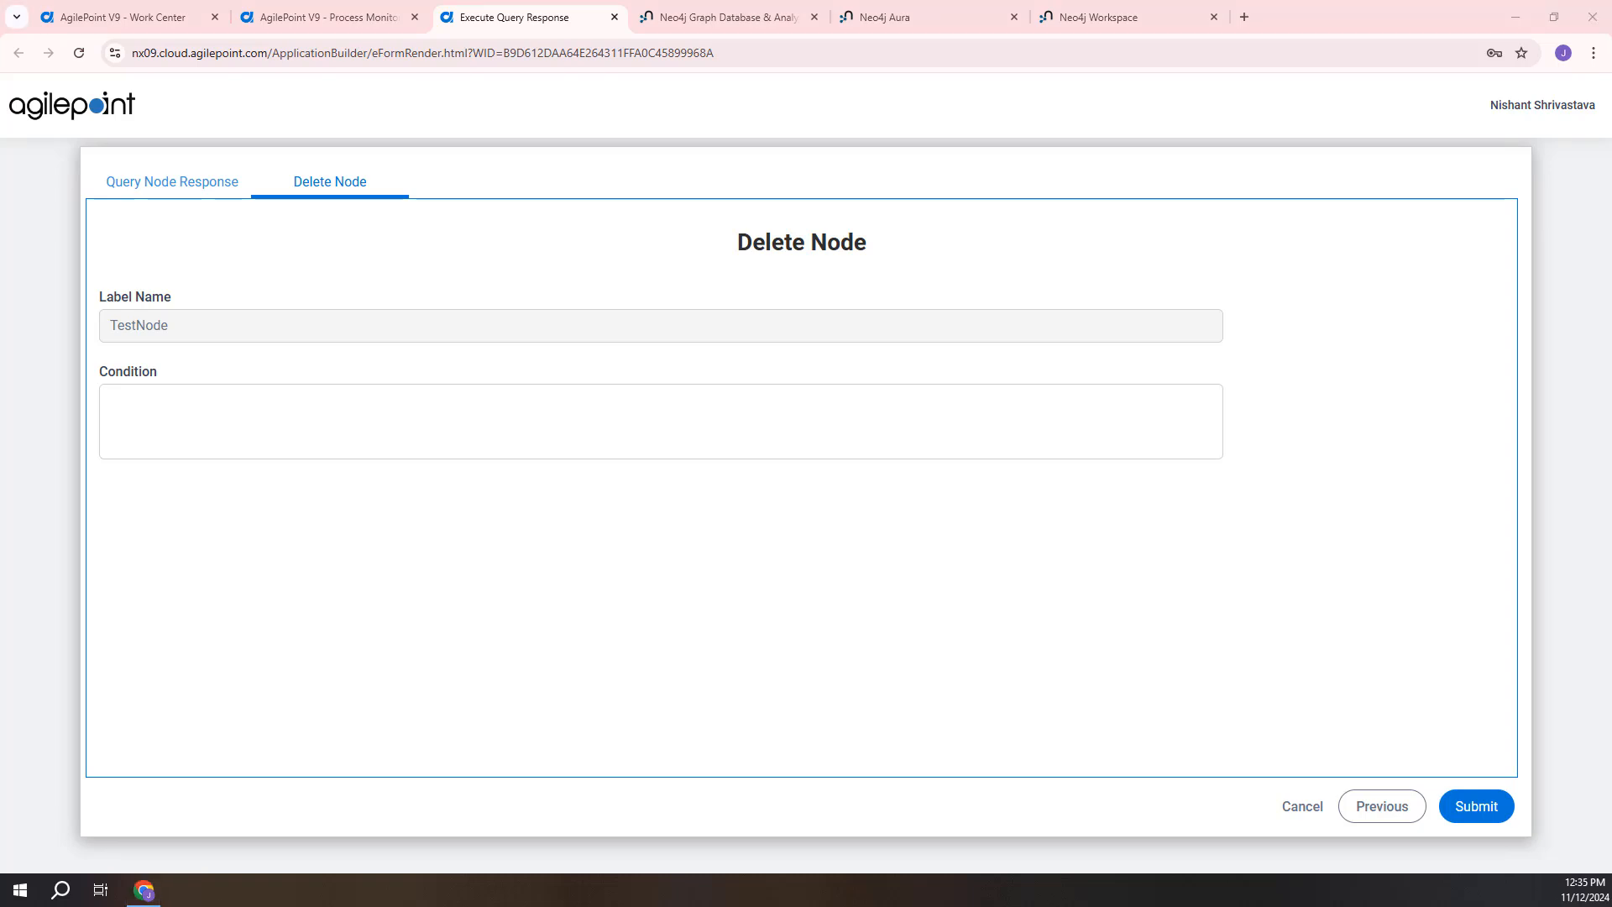
pyautogui.click(291, 435)
pyautogui.write('EmpID=26')
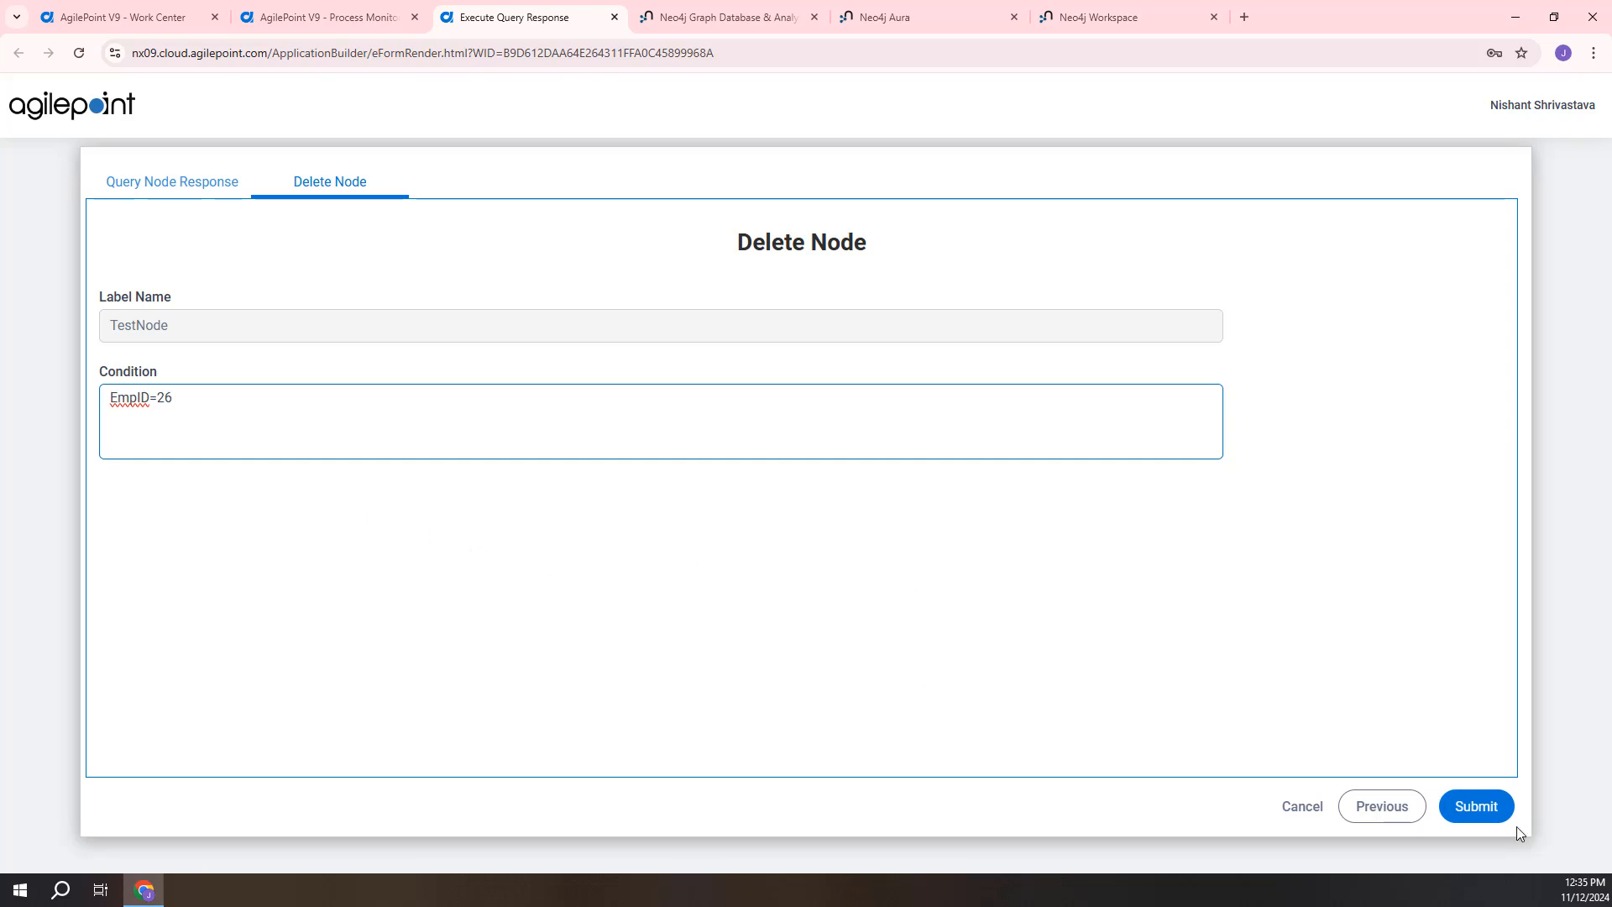
pyautogui.click(1490, 811)
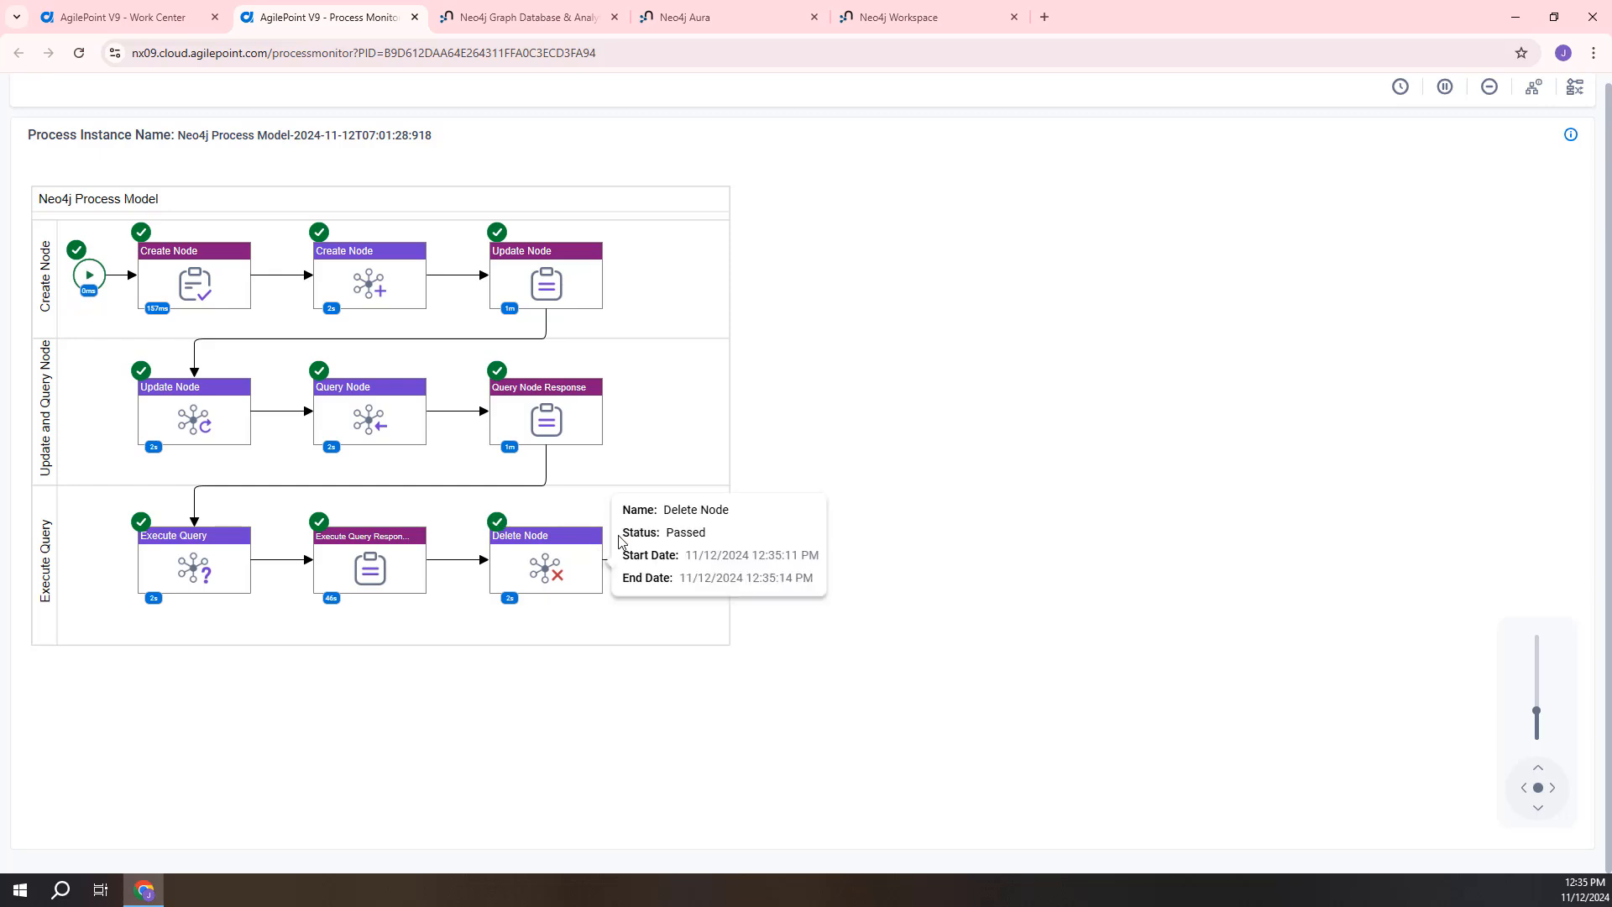
# - Switch to Neo4j Workspace and rerun the TestNode query to check the node deletion
pyautogui.click(934, 24)
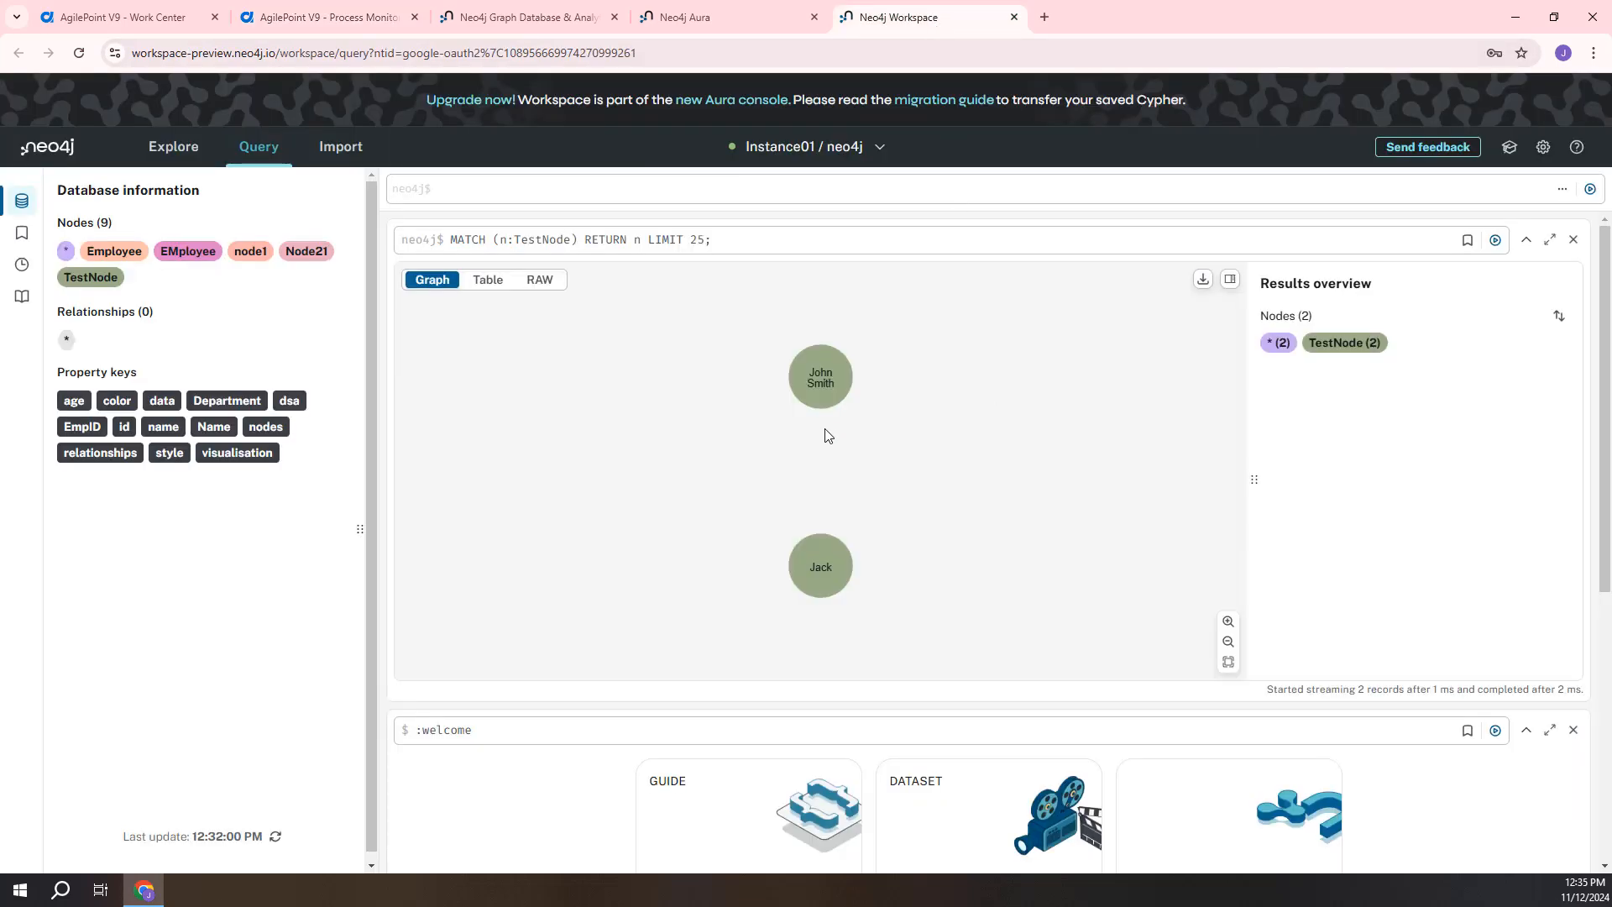
pyautogui.click(1495, 242)
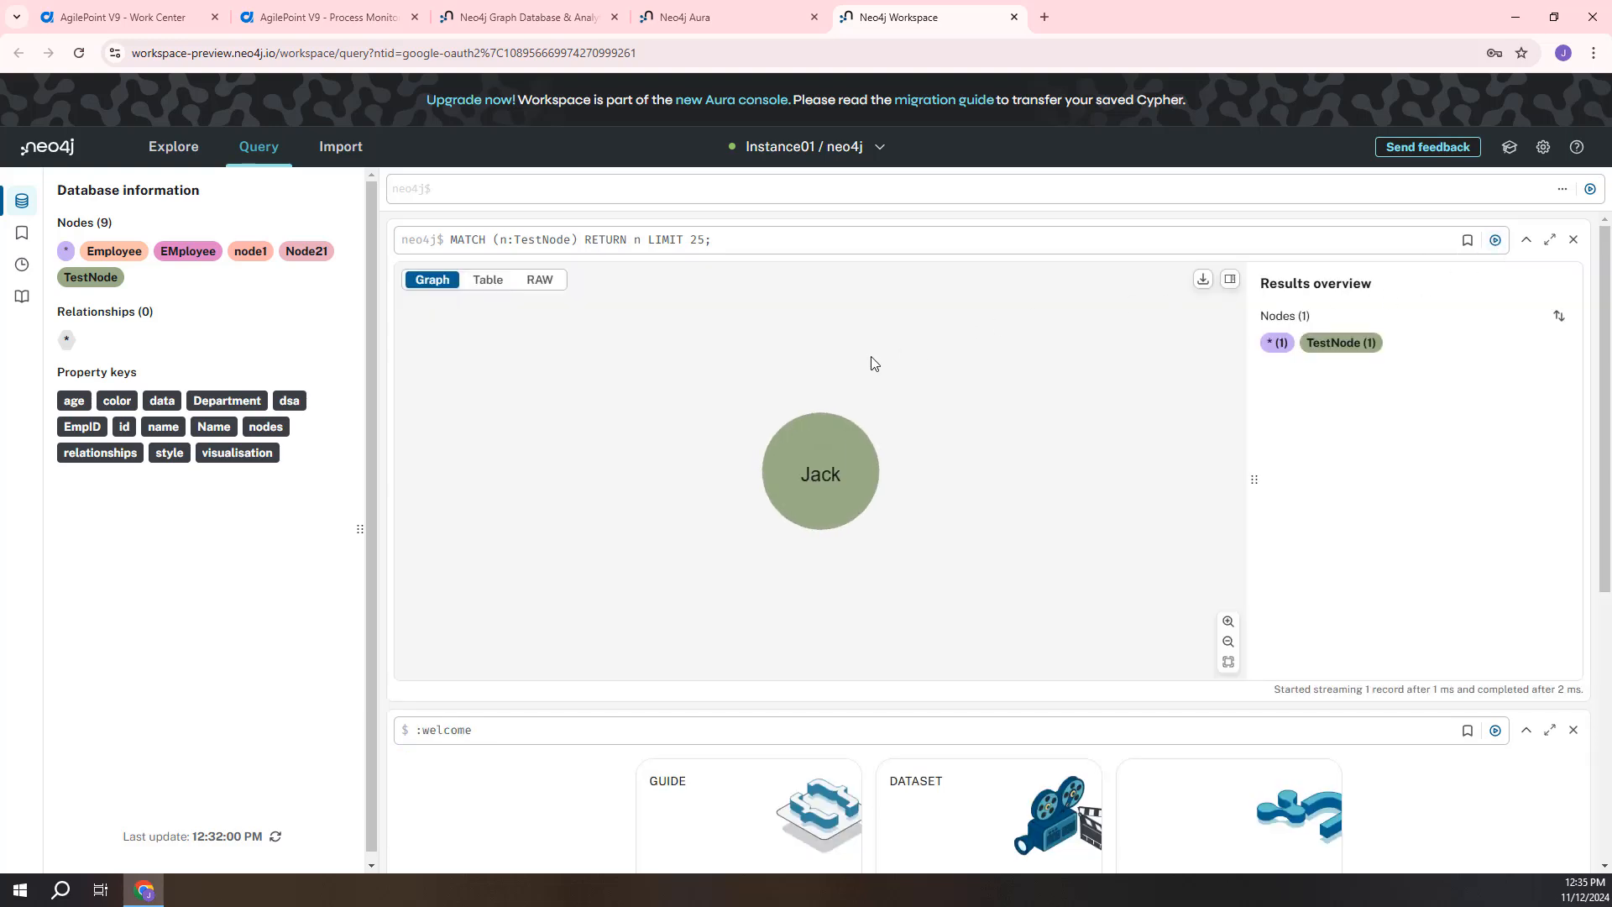